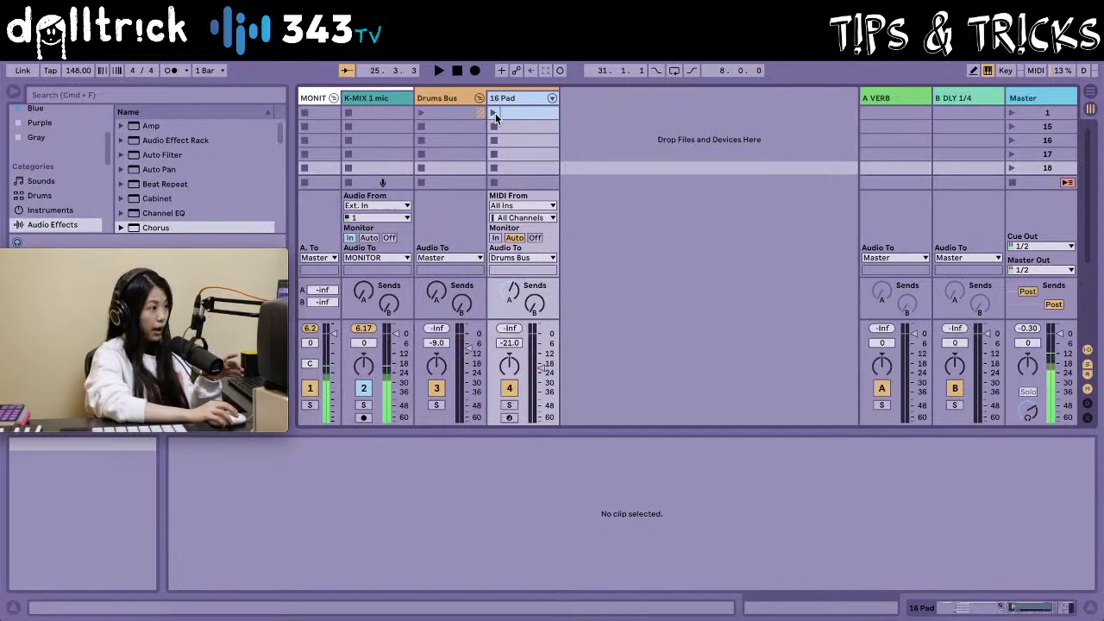
- Play the first clip of the 16 Pad drum track and set the track's volume to -20.5 dB
left_click(521, 98)
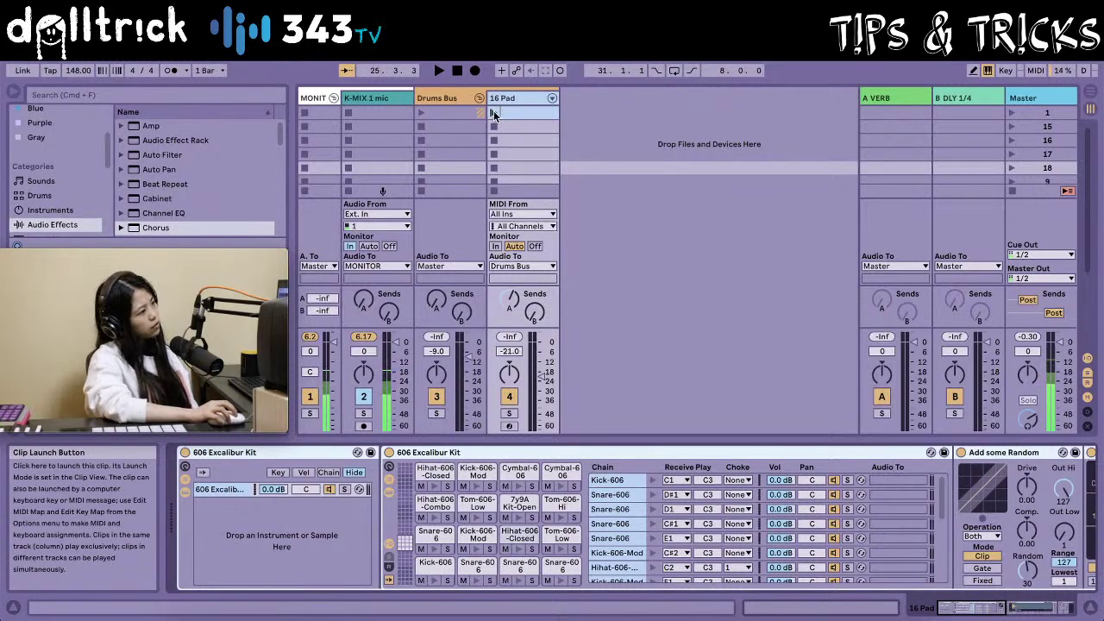
left_click(493, 110)
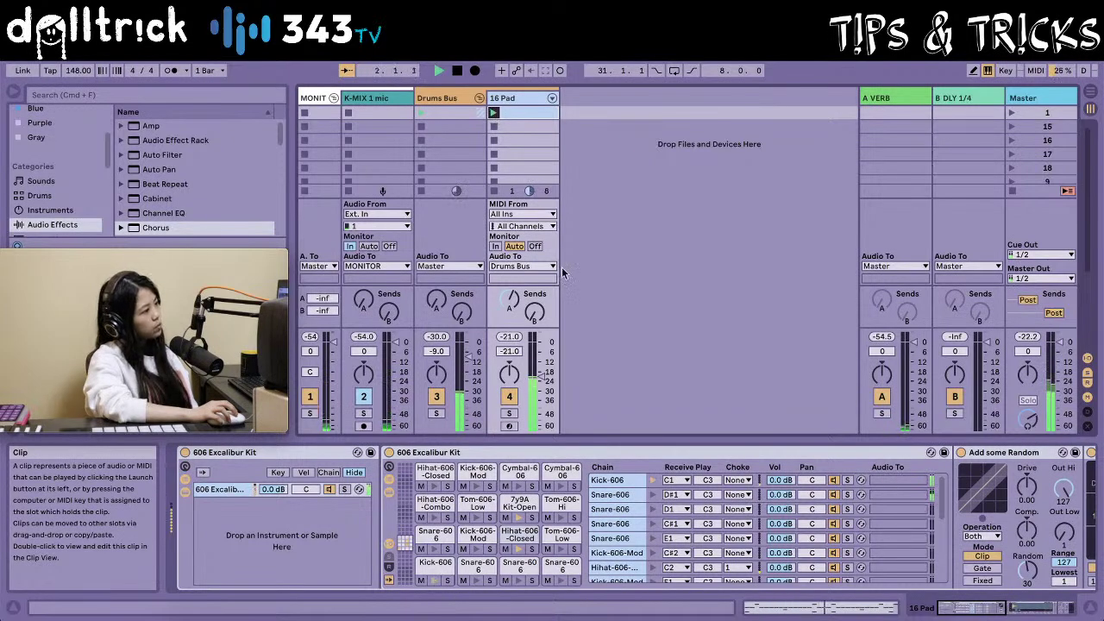
left_click_drag(536, 379, 541, 375)
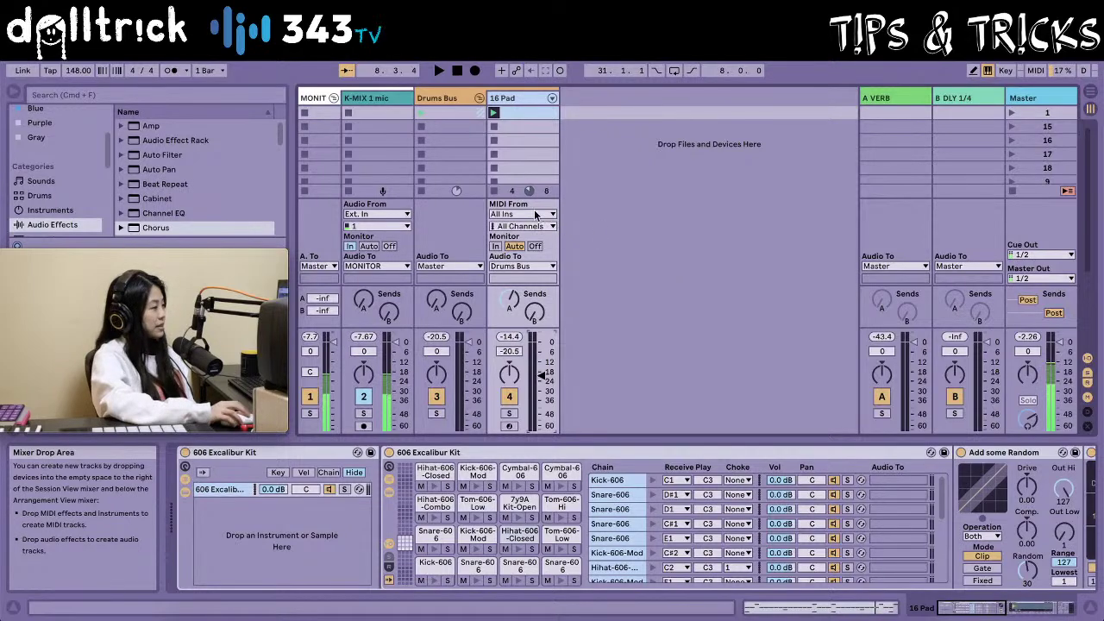
- Find the Collossus Guitar.adg preset among the Synth Keys sounds and select it
left_click(35, 181)
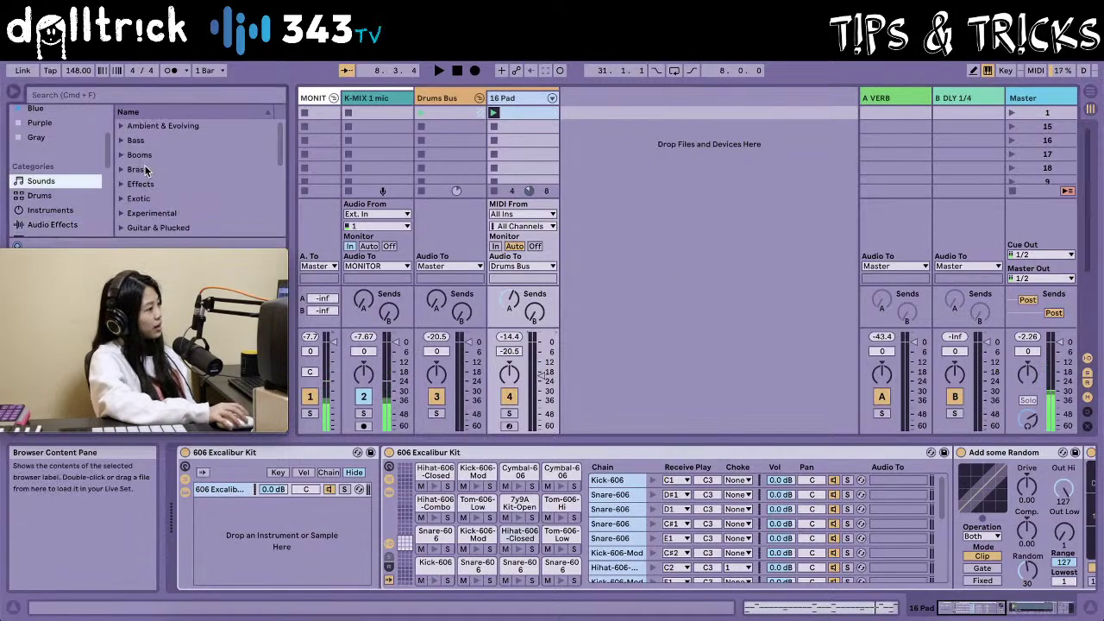
scroll(147, 173, "down", 4)
scroll(146, 173, "down", 3)
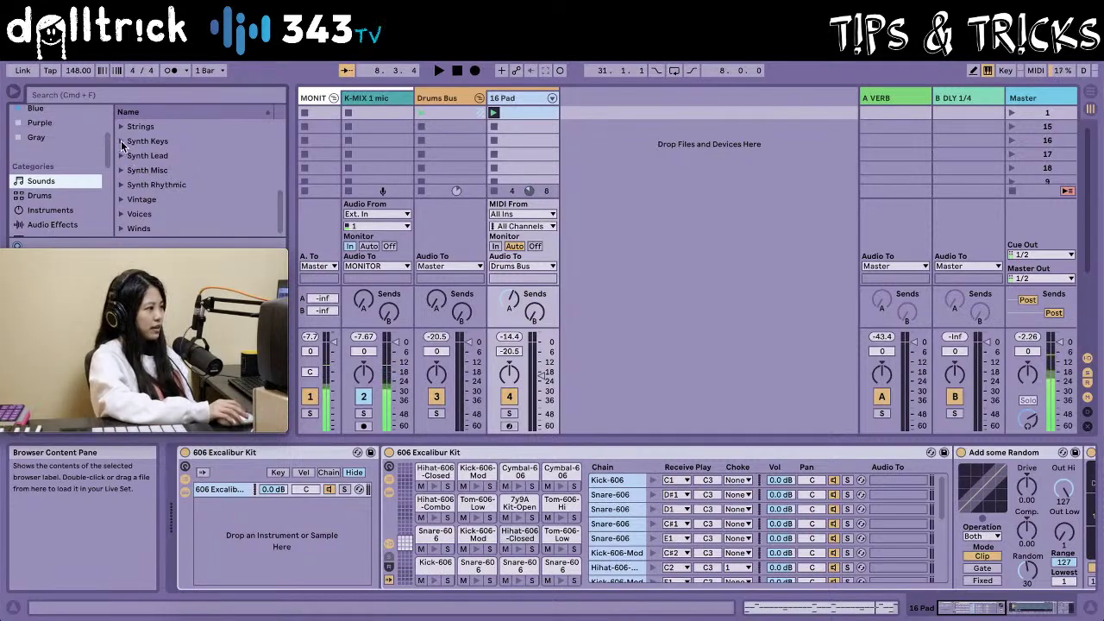
left_click(121, 143)
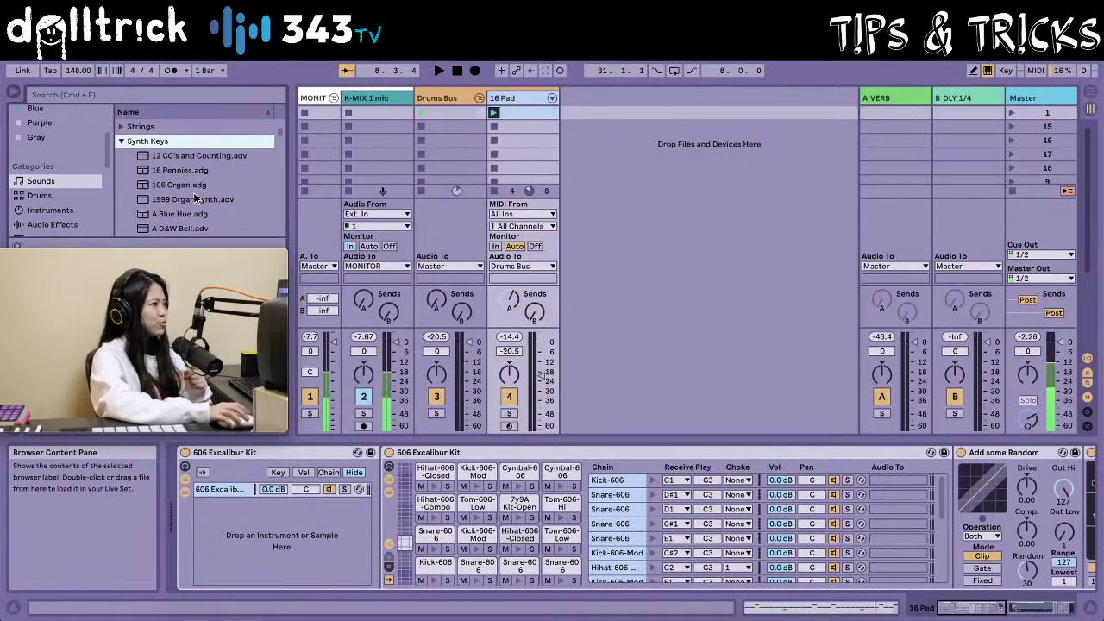
scroll(195, 199, "down", 3)
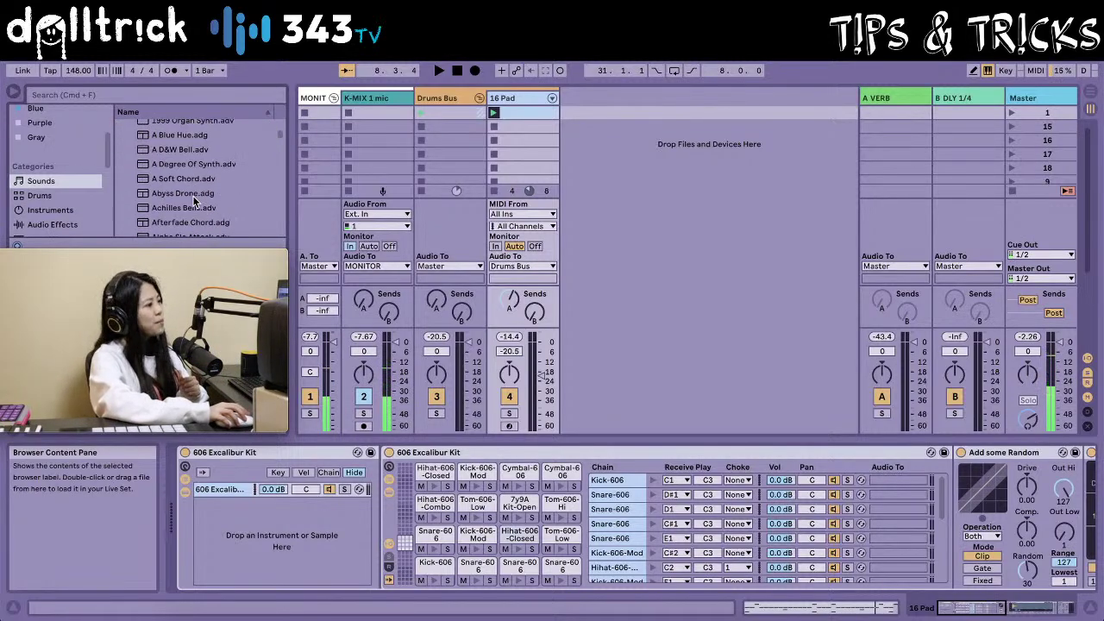
scroll(185, 193, "down", 3)
scroll(219, 222, "down", 15)
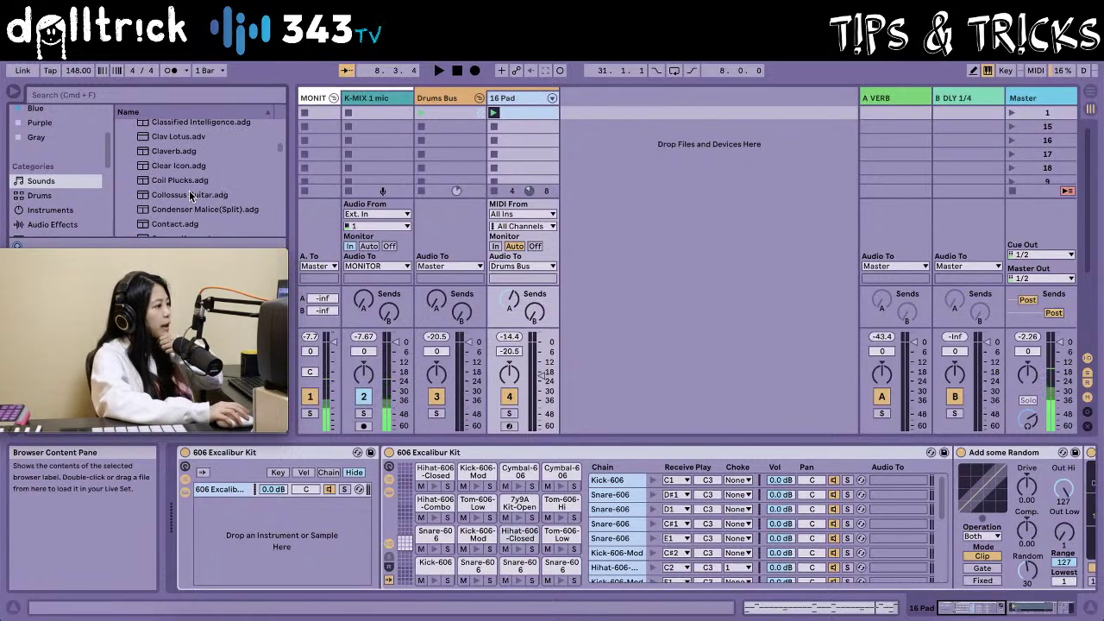
left_click(190, 193)
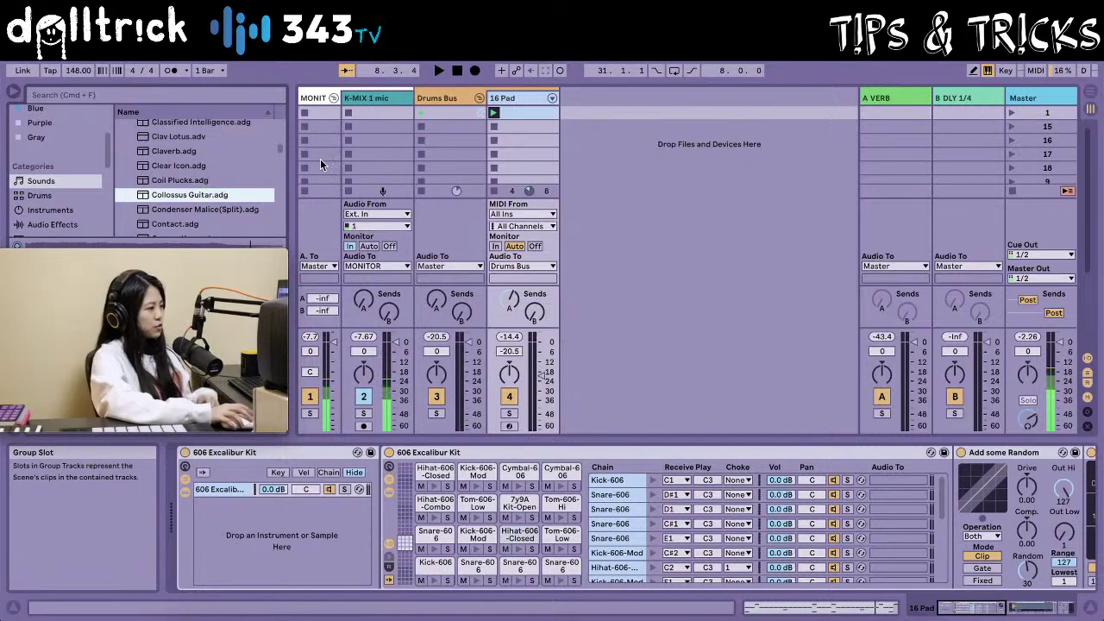
- Lower the preview volume and load the Collossus Guitar.adg preset onto a new MIDI track
mouse_move(1033, 419)
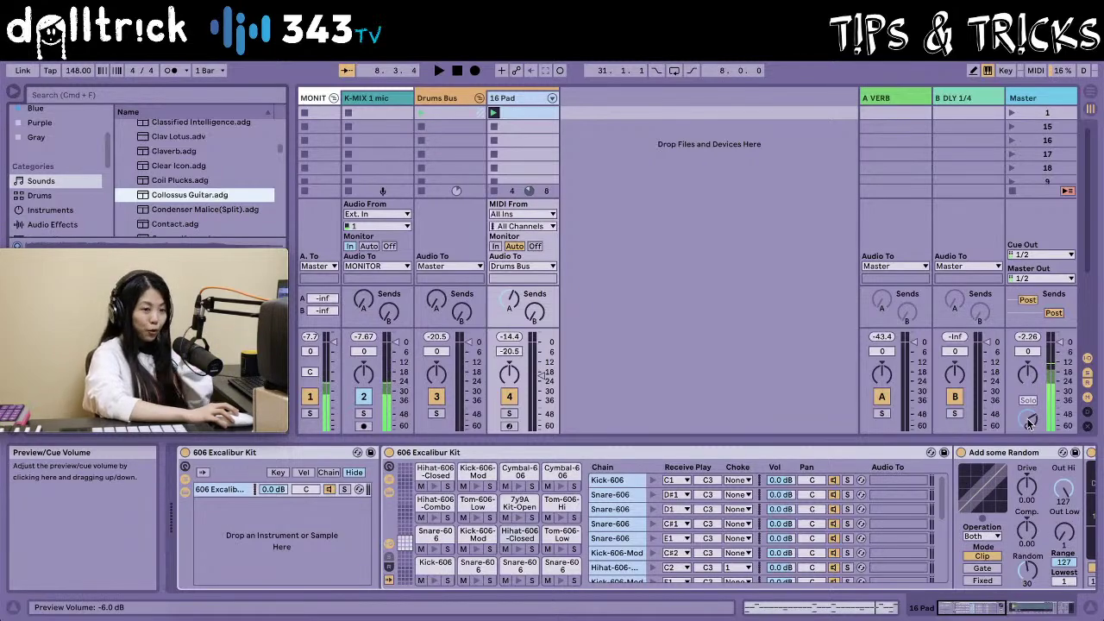
left_click_drag(1028, 420, 1028, 457)
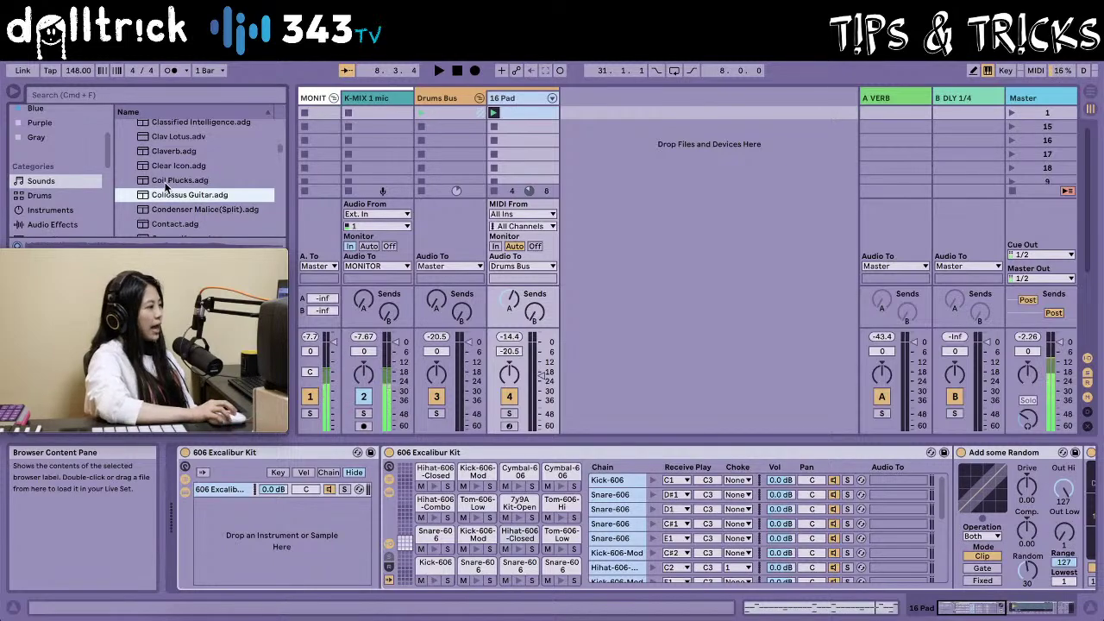
scroll(182, 197, "down", 1)
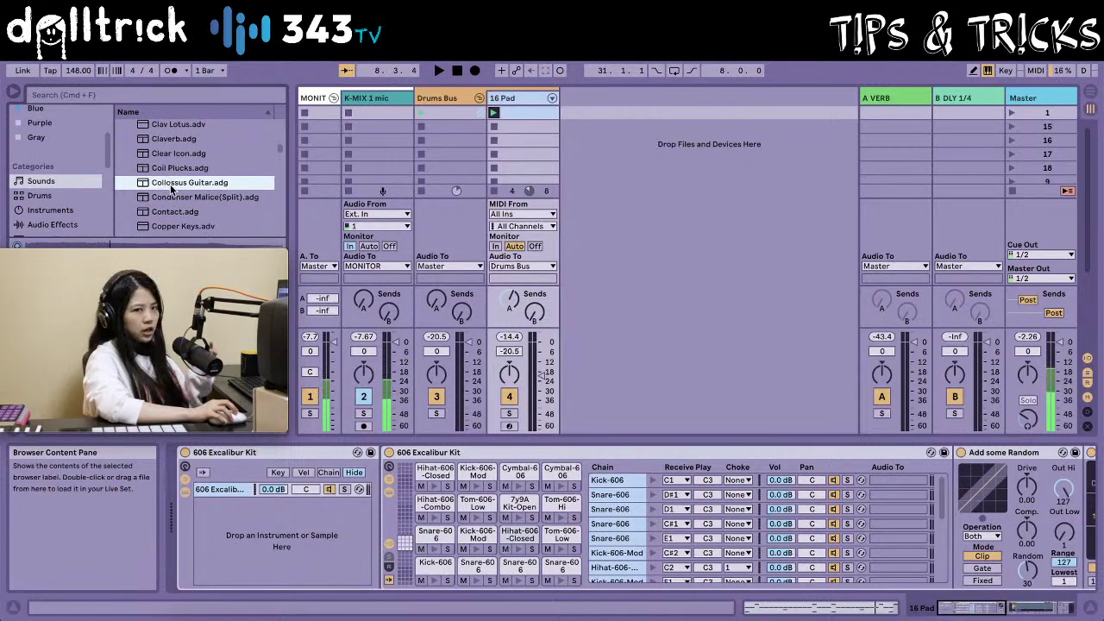
left_click_drag(155, 190, 602, 152)
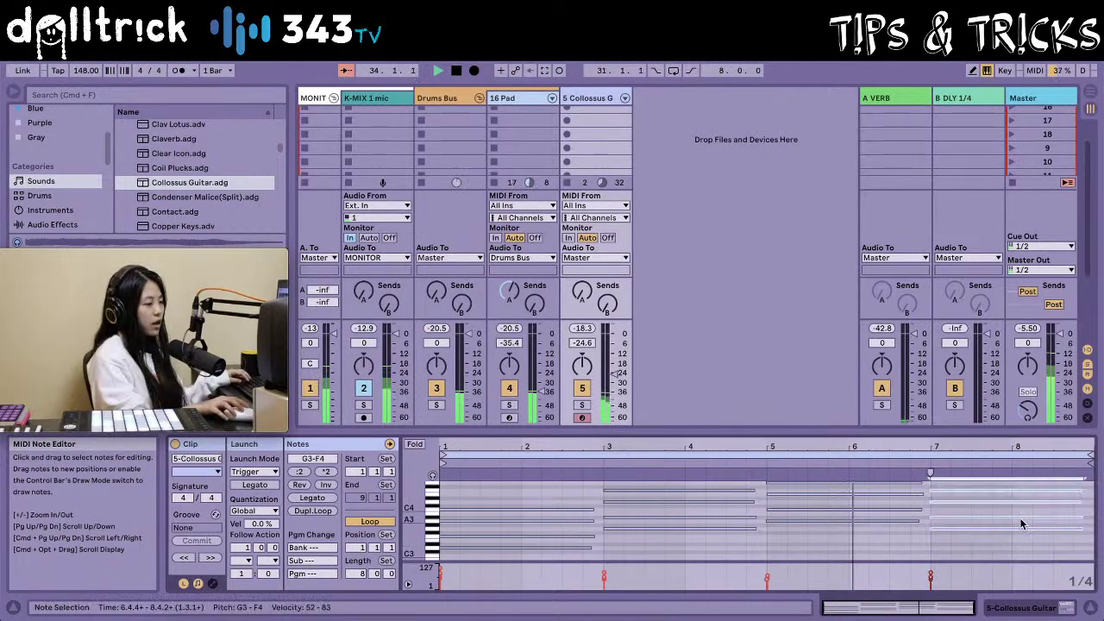
- Select all notes in the Collossus Guitar chord clip and set their velocity to 127
key("super+a")
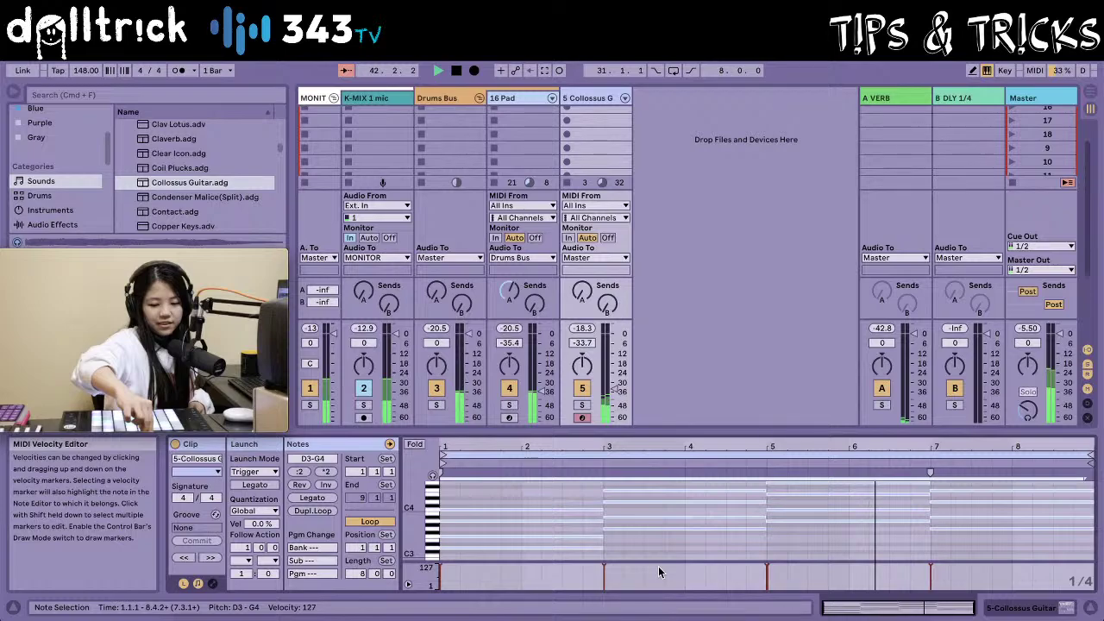
scroll(628, 164, "up", 2)
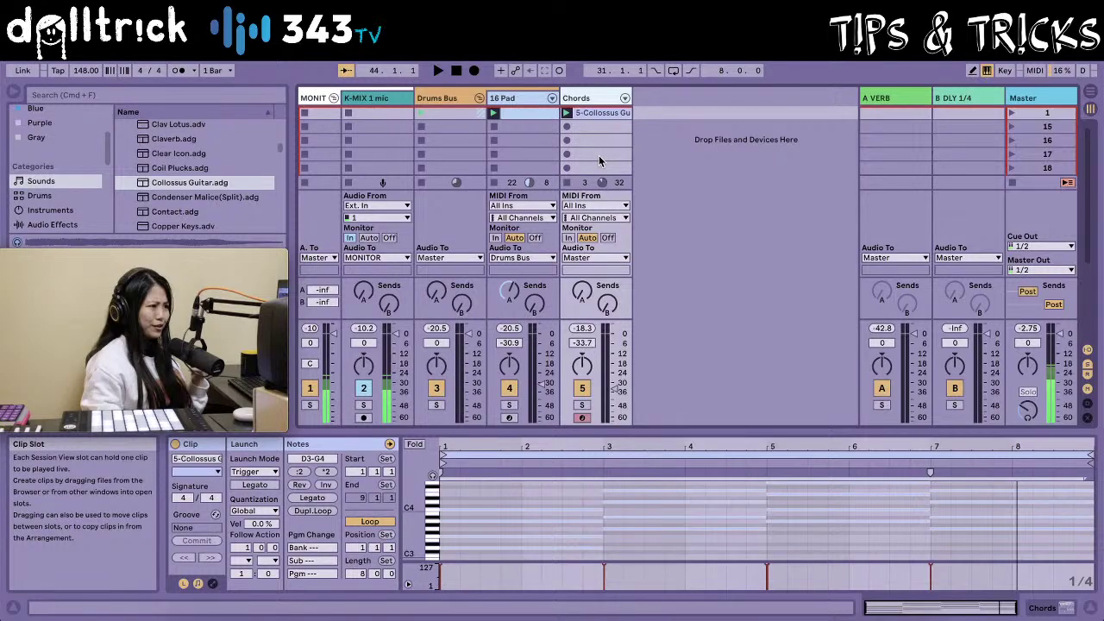
- Group the Collossus Guitar device on the Chords track into an Instrument Rack and show the rack's macro controls
key("shift+Tab")
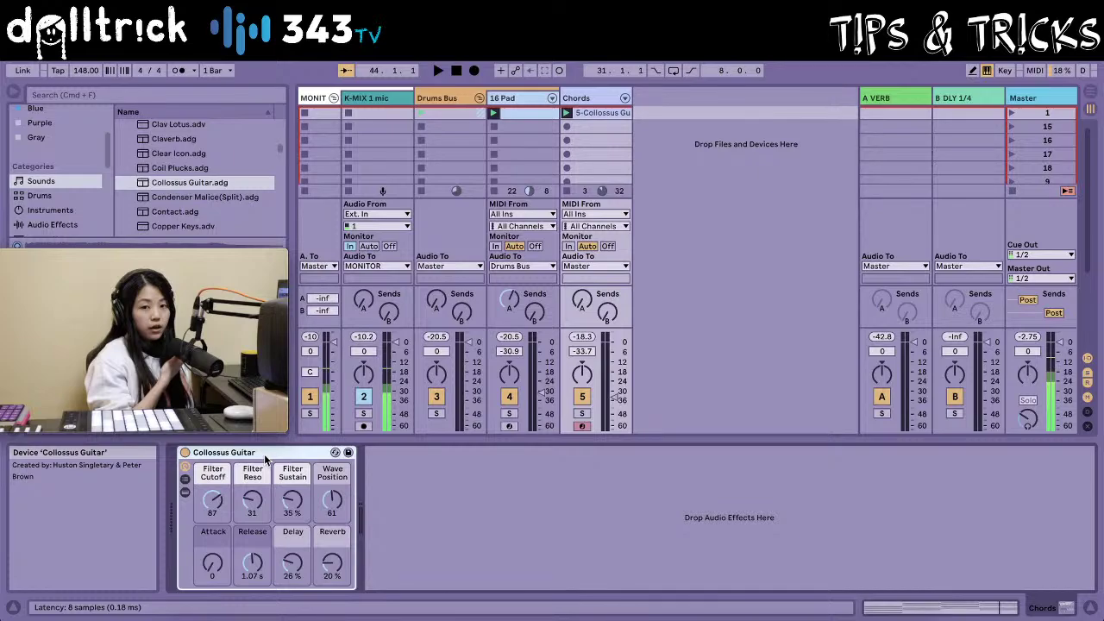
key("super+g")
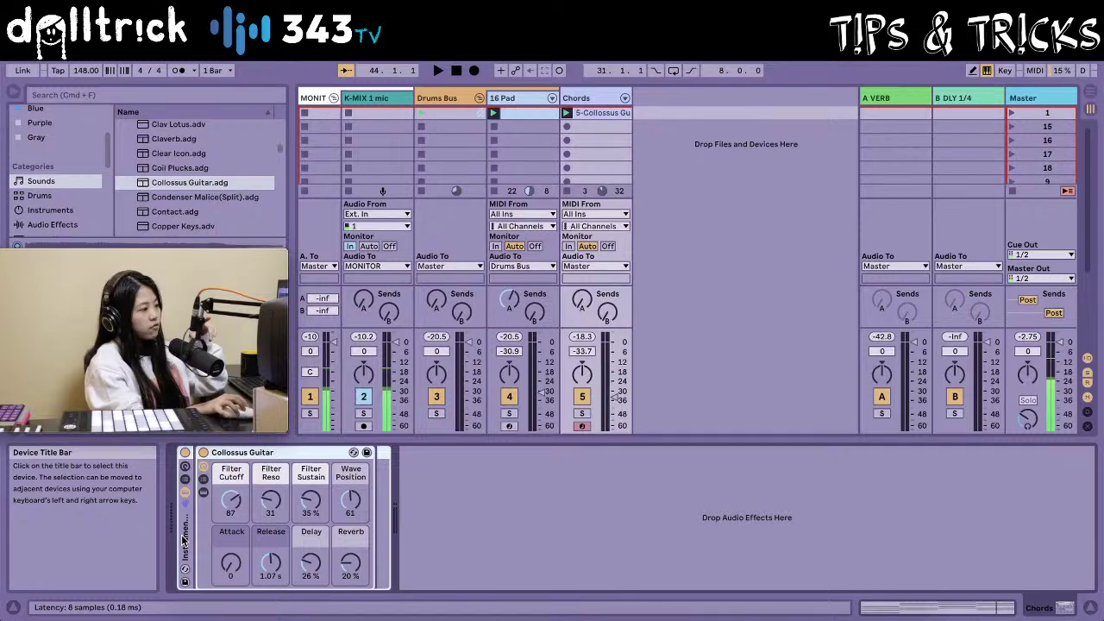
left_click(186, 470)
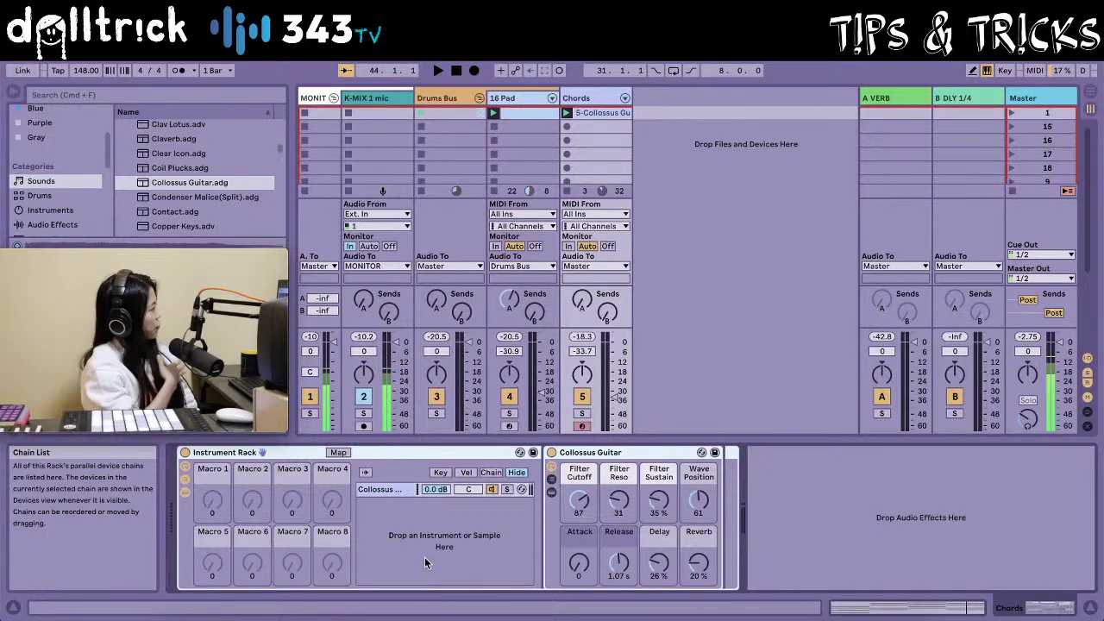
- Play back the Chords clip together with the 16 Pad drum clip
scroll(214, 208, "up", 10)
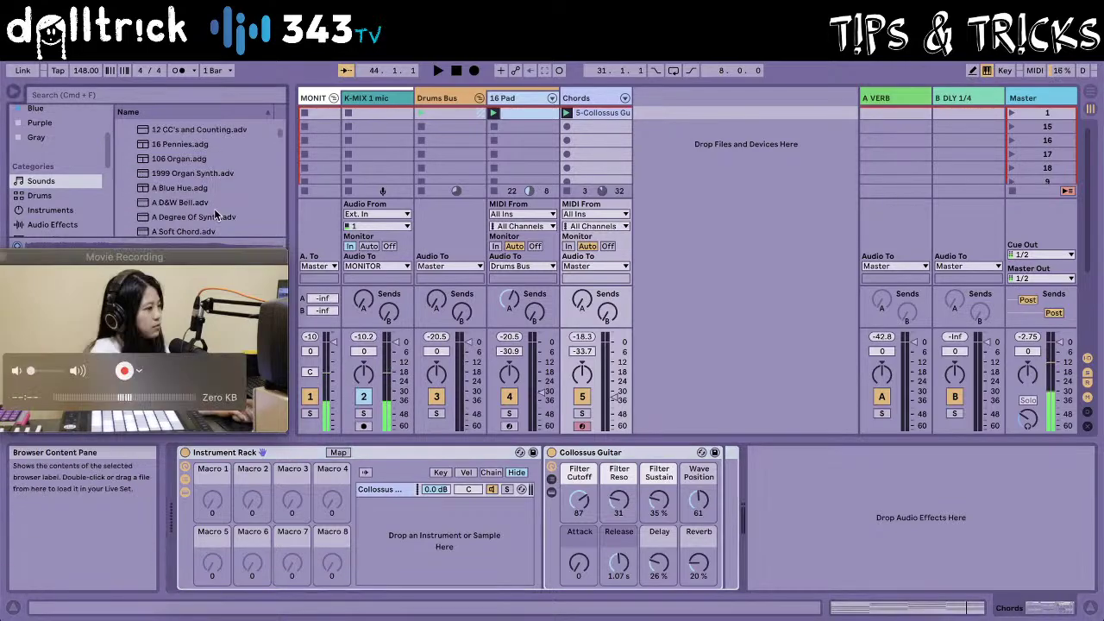
left_click(569, 113)
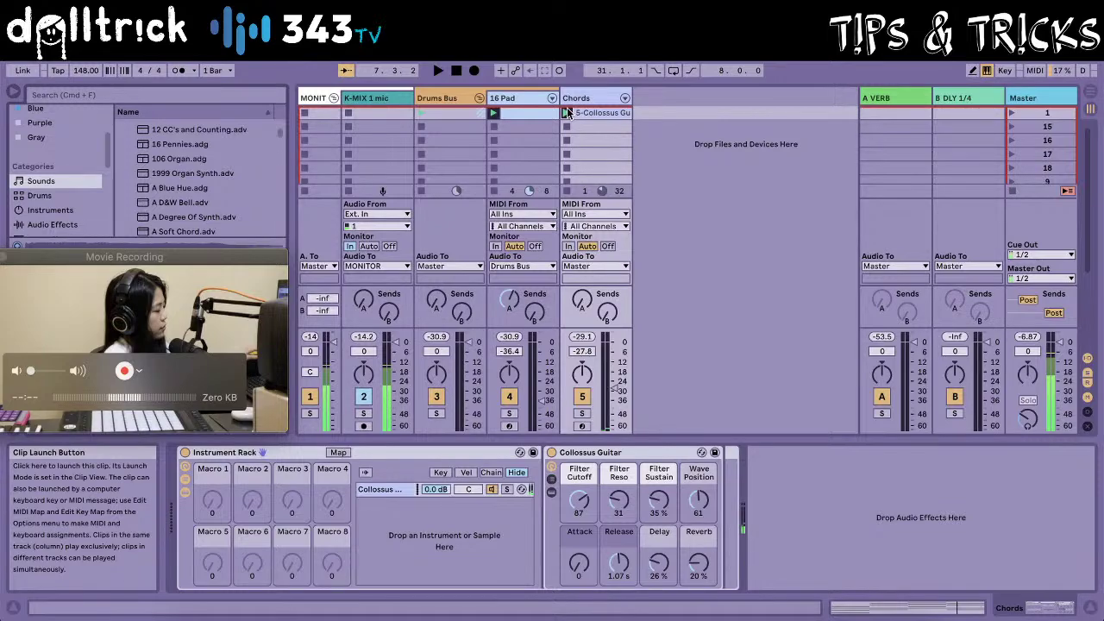
left_click(568, 113)
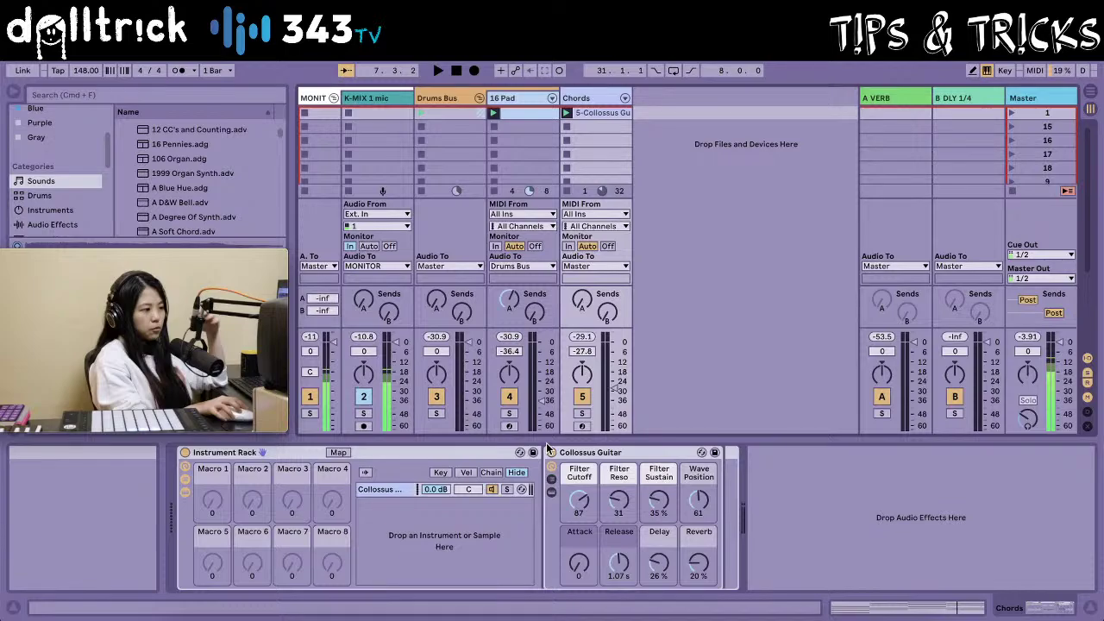
- Find the Hokigai.adg preset in the Sounds library and add it as a second chain in the Chords track's Instrument Rack
scroll(182, 219, "down", 10)
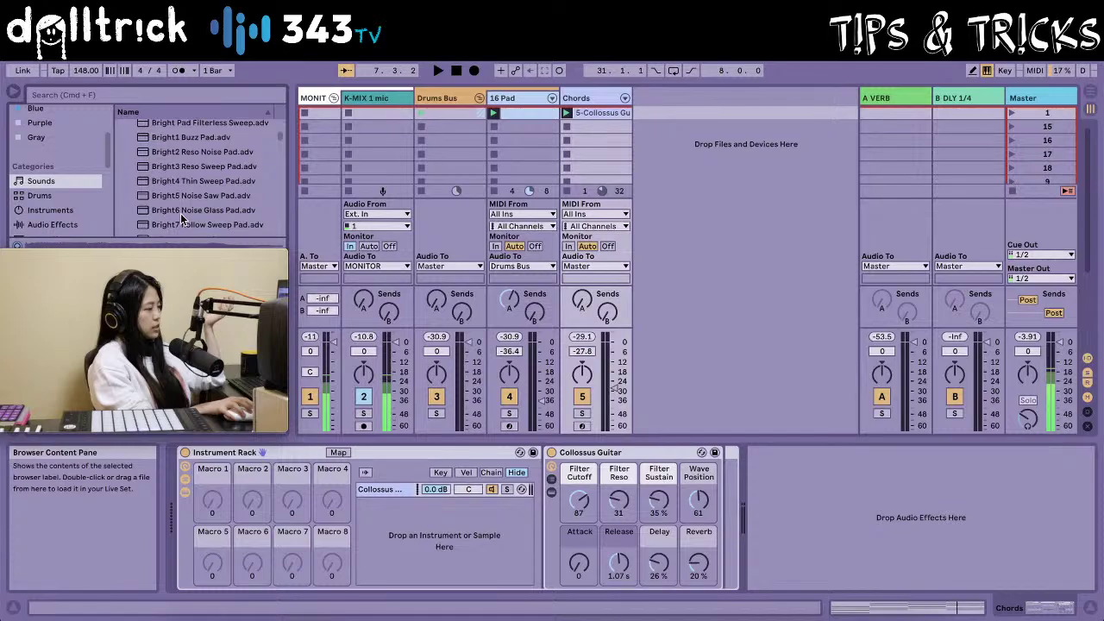
key("h")
key("o")
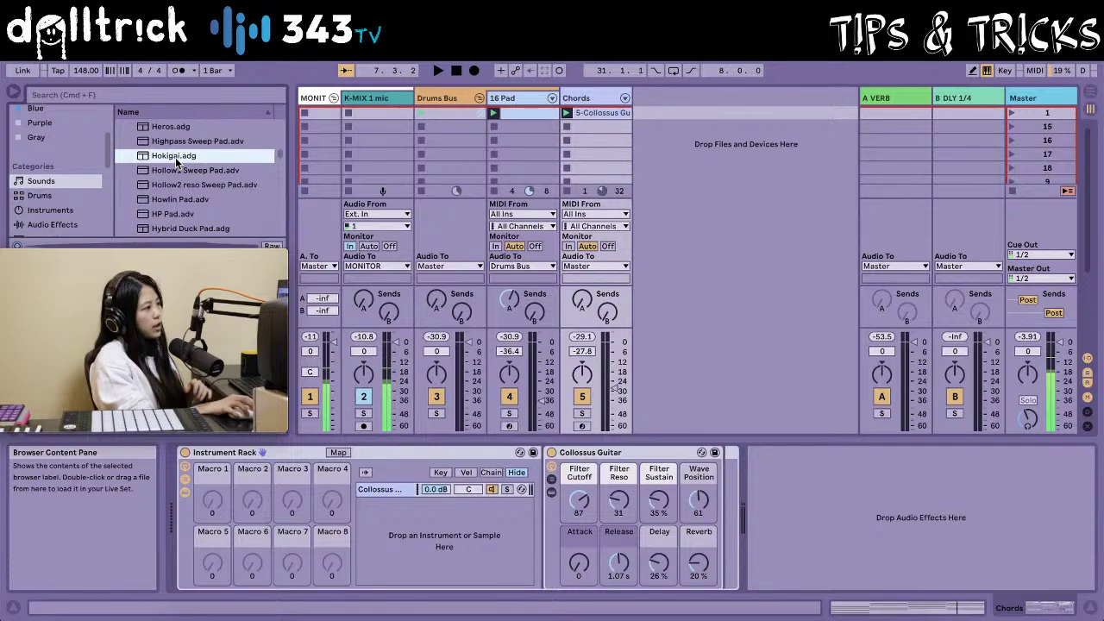
left_click_drag(176, 161, 203, 159)
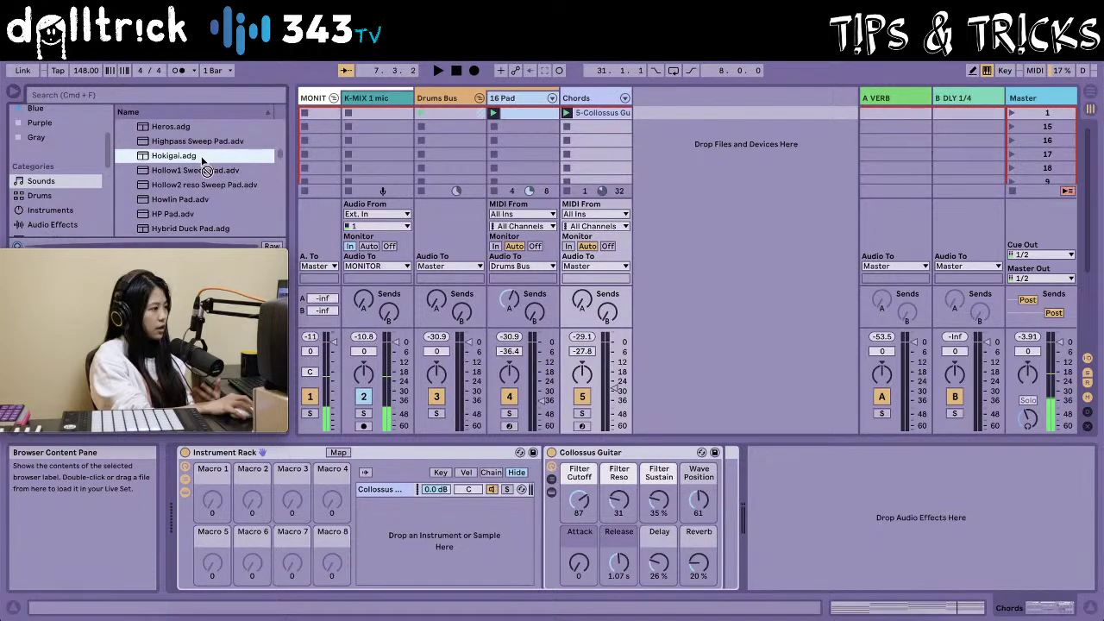
left_click_drag(203, 161, 392, 559)
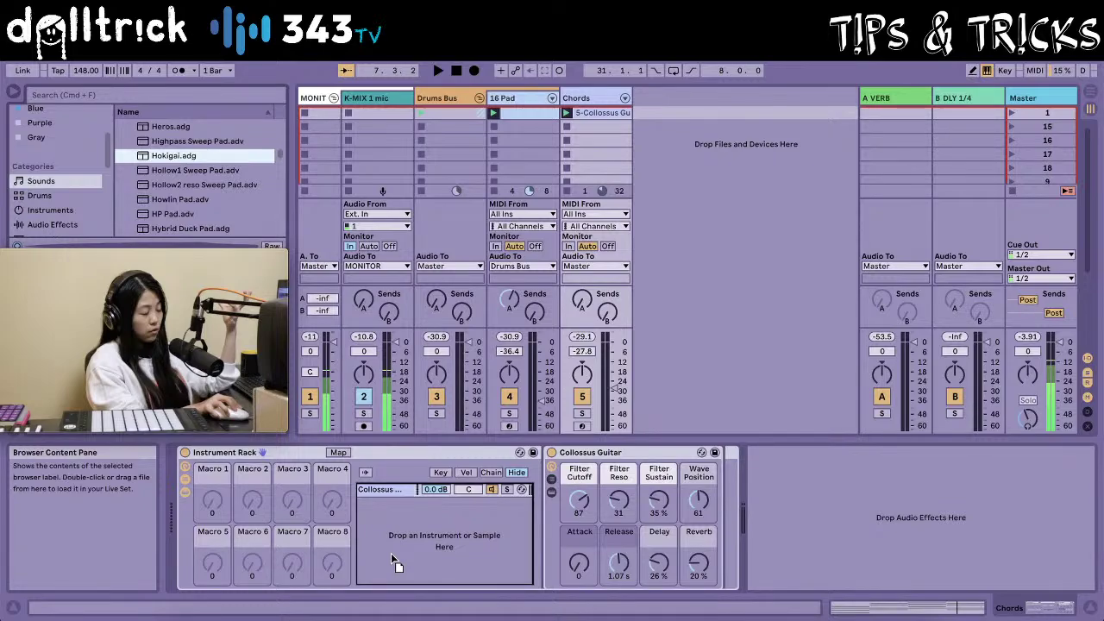
left_click_drag(390, 553, 392, 552)
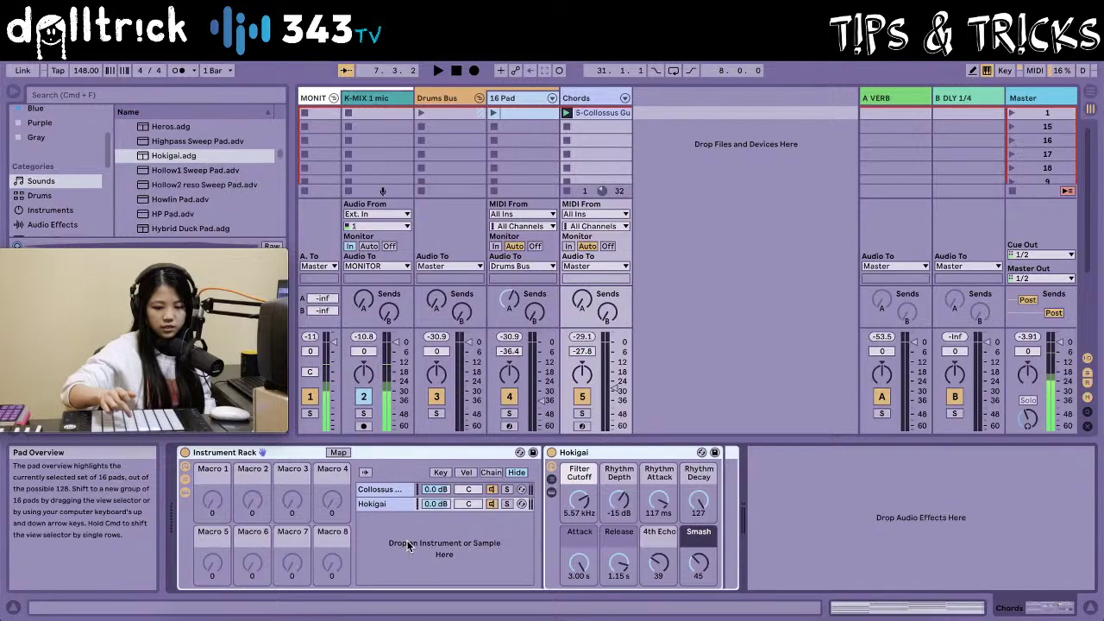
- Play the Chords clip and compare the Collossus Guitar and Hokigai chains by soloing each one
key("space")
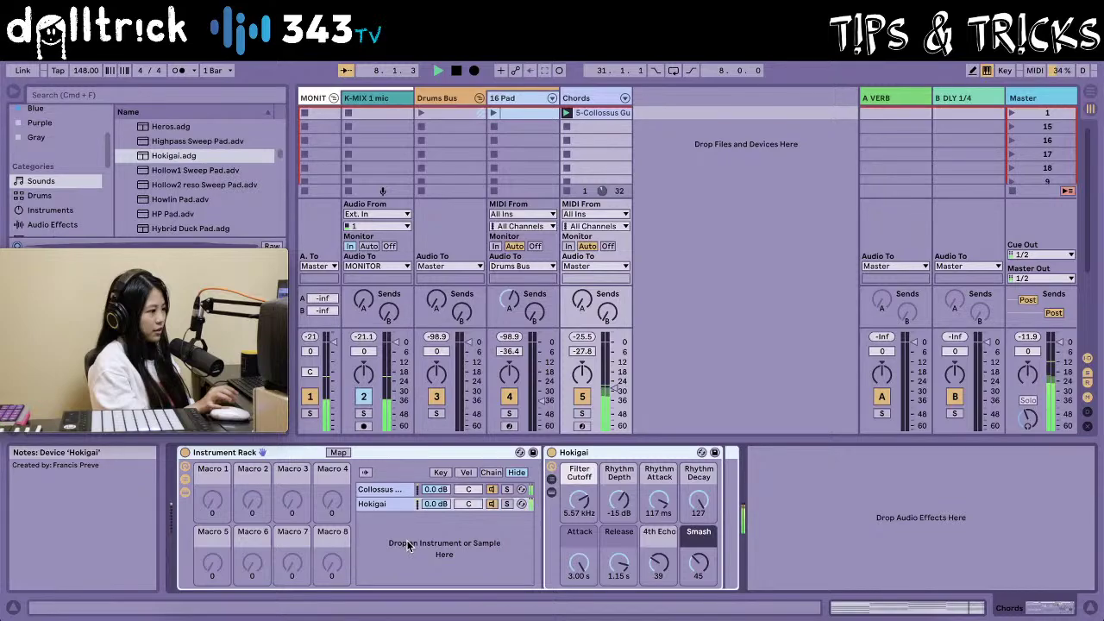
left_click(380, 489)
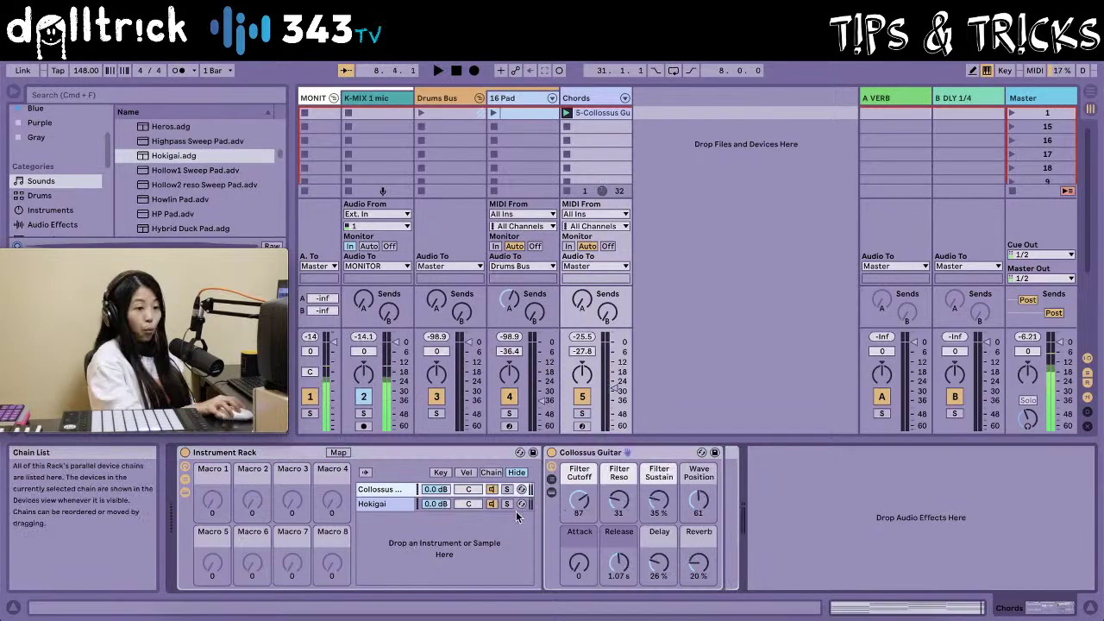
key("space")
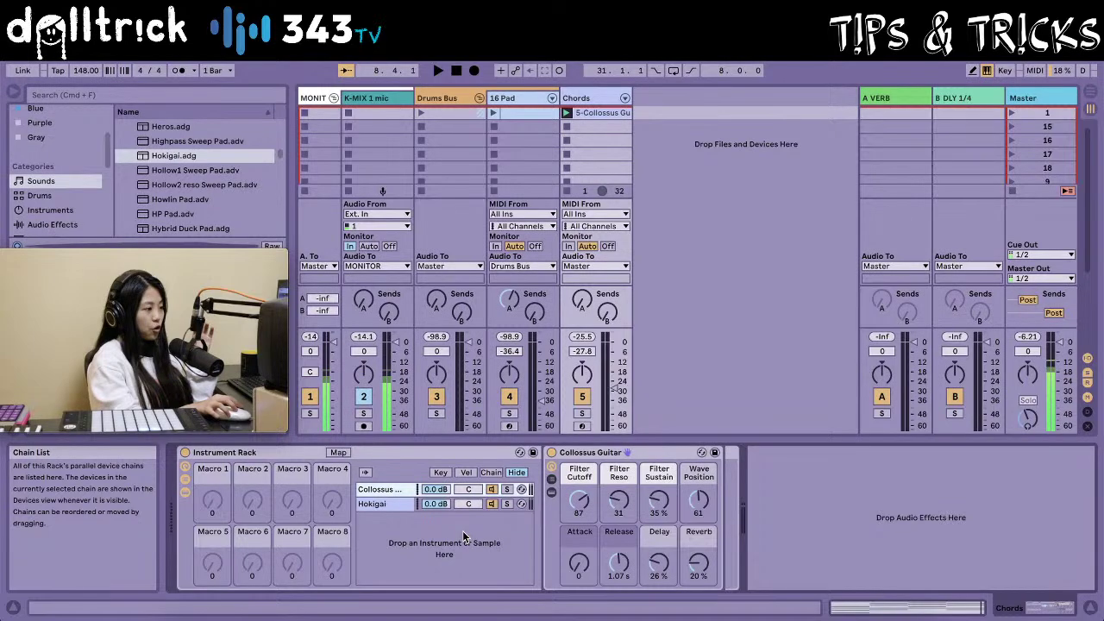
key("space")
left_click(507, 504)
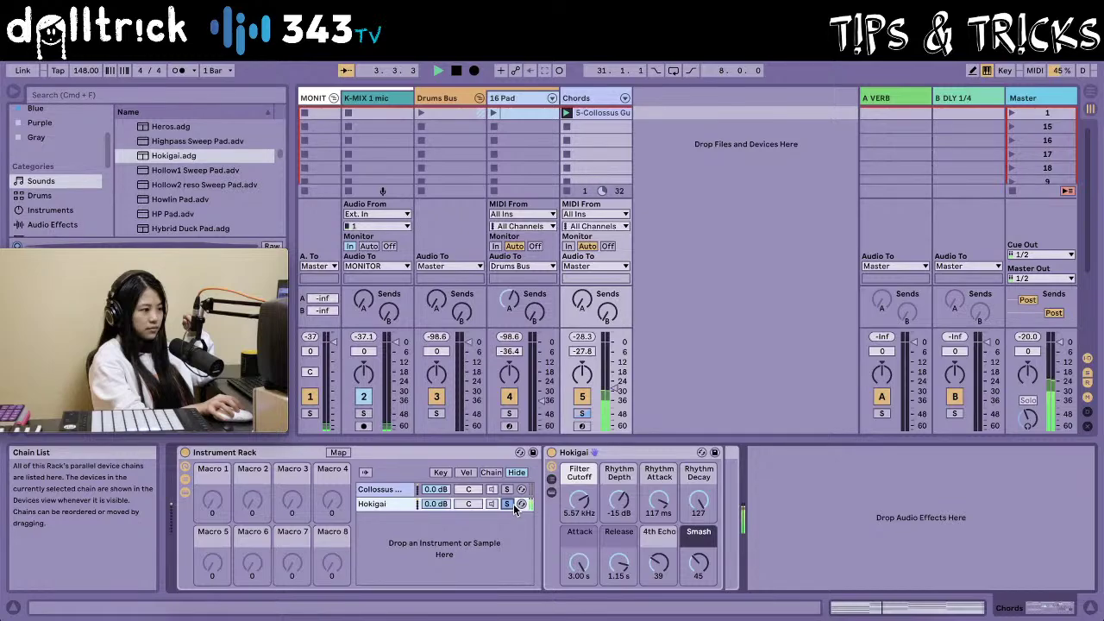
left_click(505, 490)
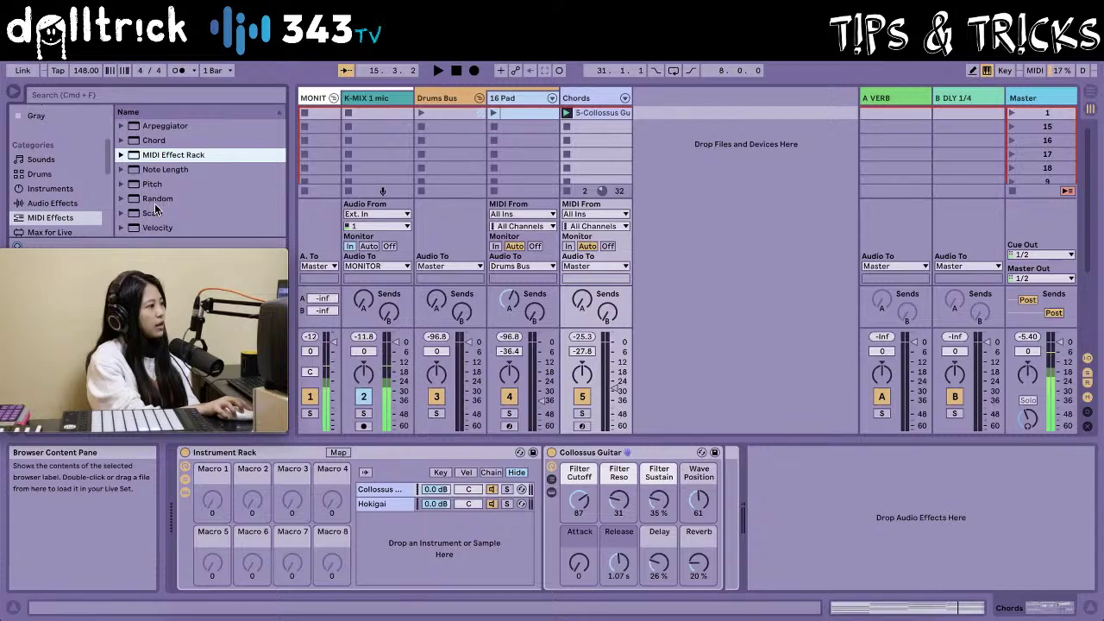
- Insert the Arpeggiator MIDI effect before the instrument in the Hokigai chain and play the layered chords
left_click(147, 125)
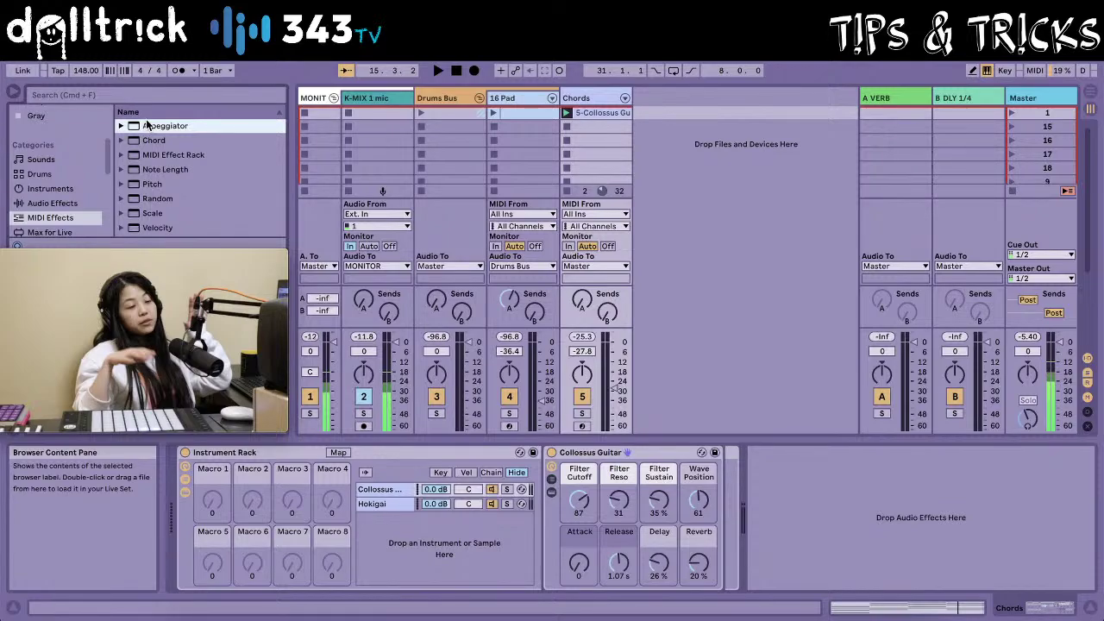
left_click_drag(147, 125, 151, 139)
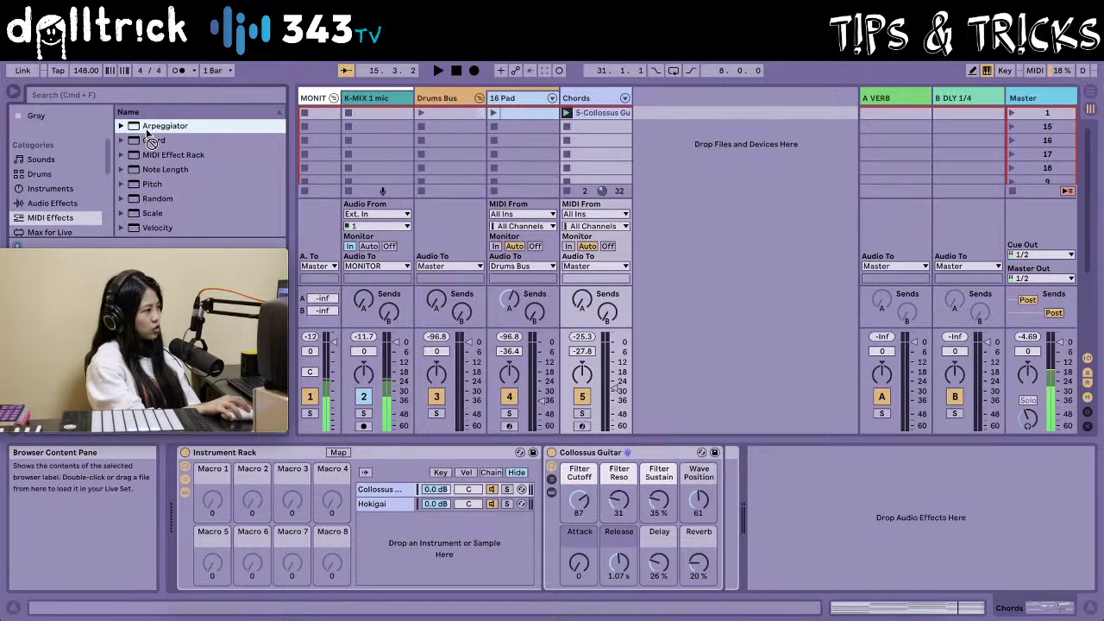
left_click_drag(148, 138, 385, 508)
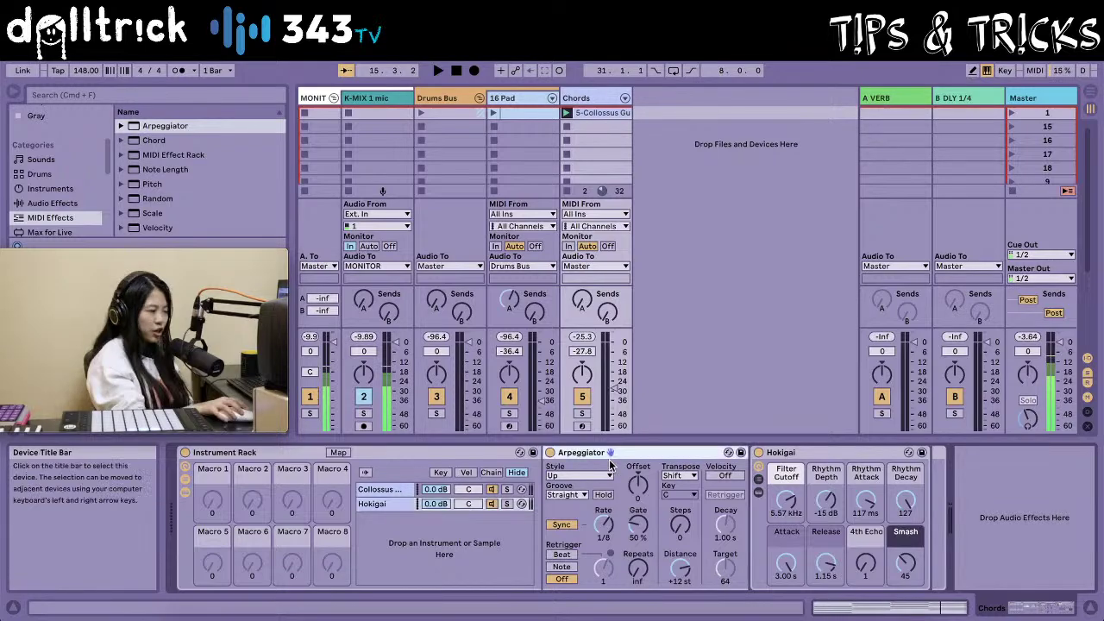
key("space")
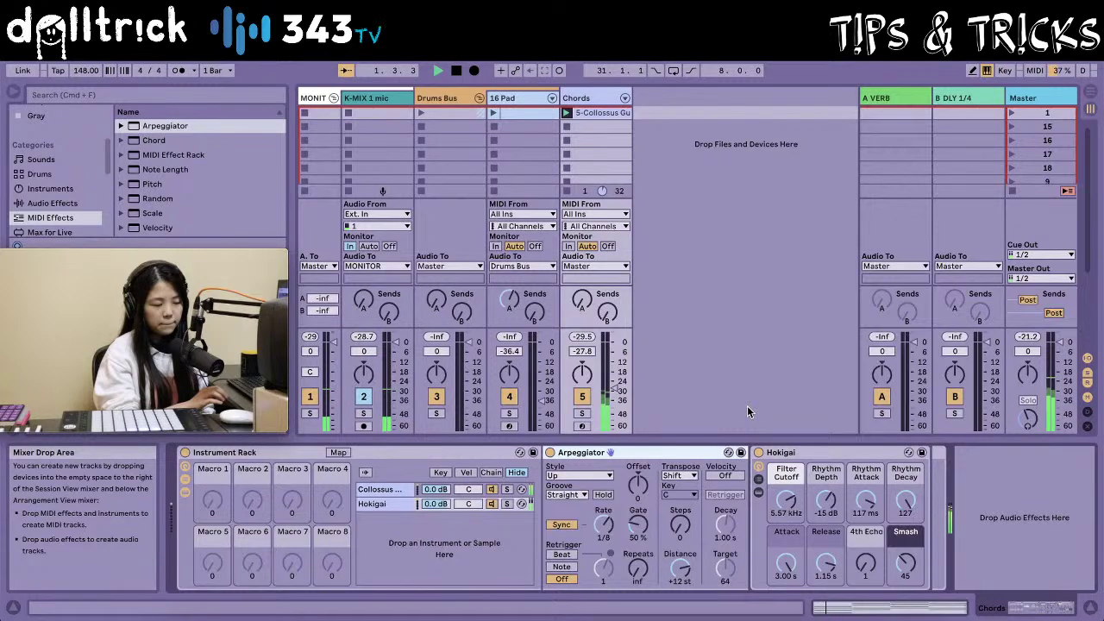
- Balance the two layers during playback: Collossus Guitar chain at -4.3 dB with Reverb at 66%, and the Hokigai chain's Arpeggiator gate at 102%
left_click_drag(436, 489, 435, 509)
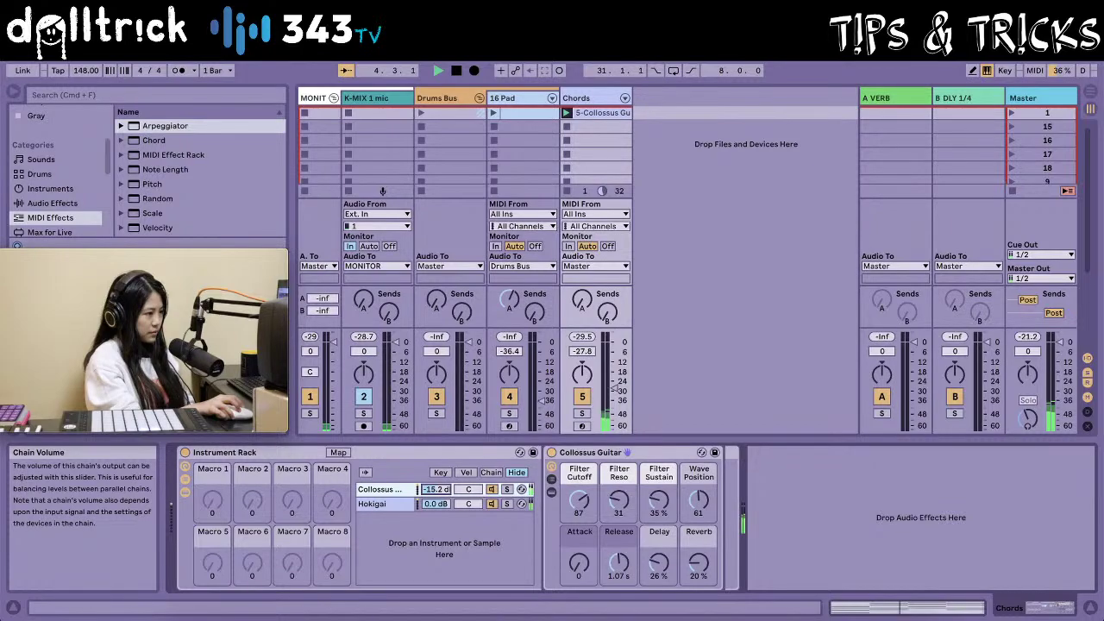
left_click(450, 502)
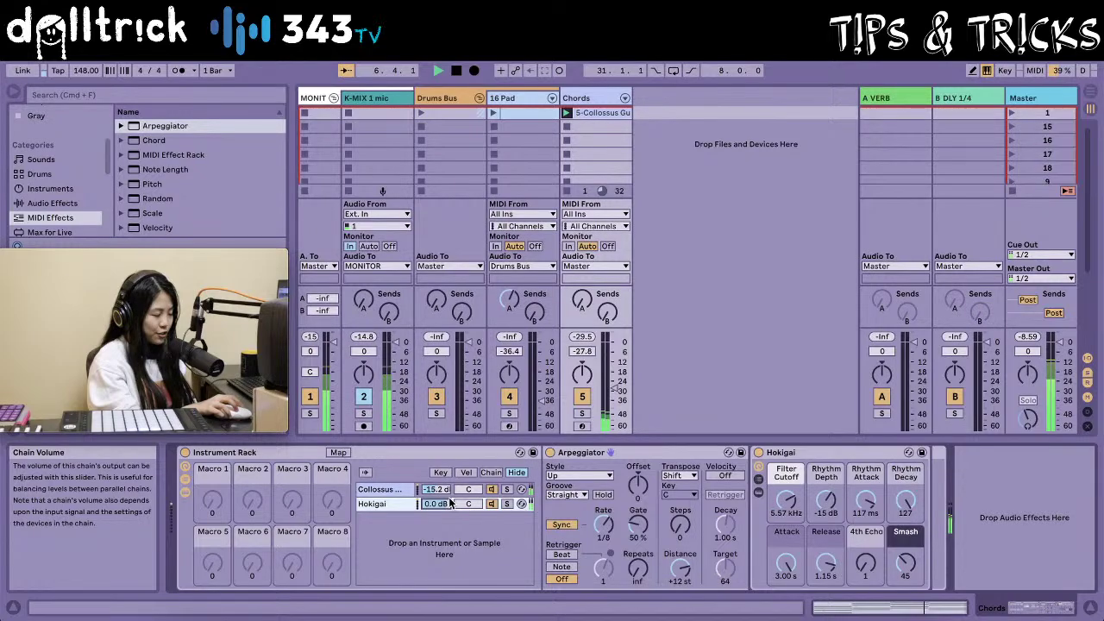
left_click_drag(638, 524, 640, 523)
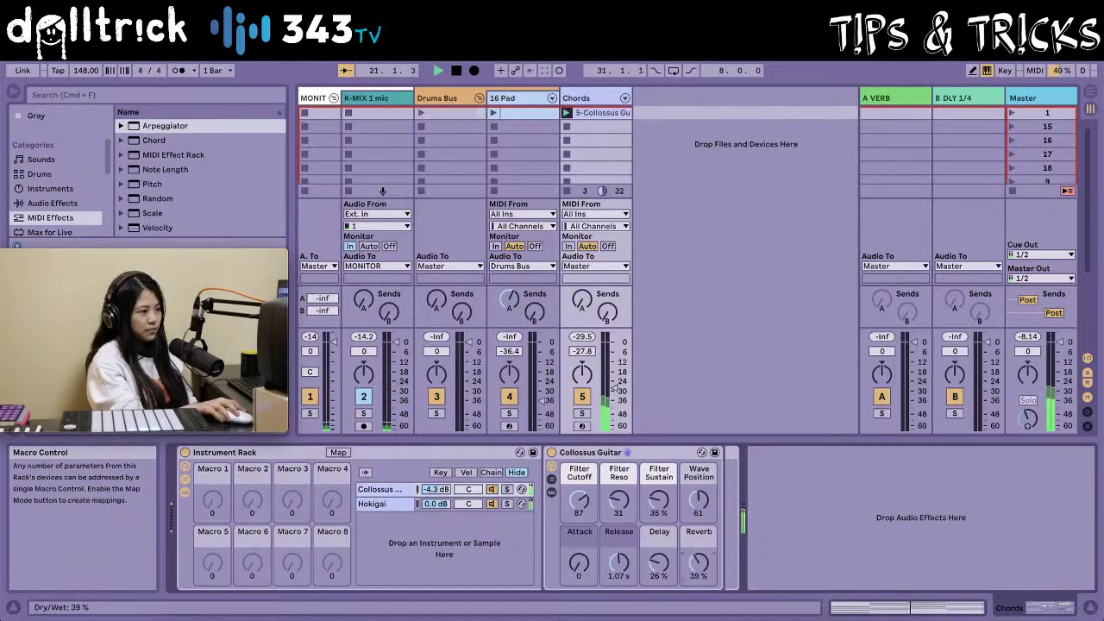
left_click_drag(700, 579, 704, 565)
left_click(383, 508)
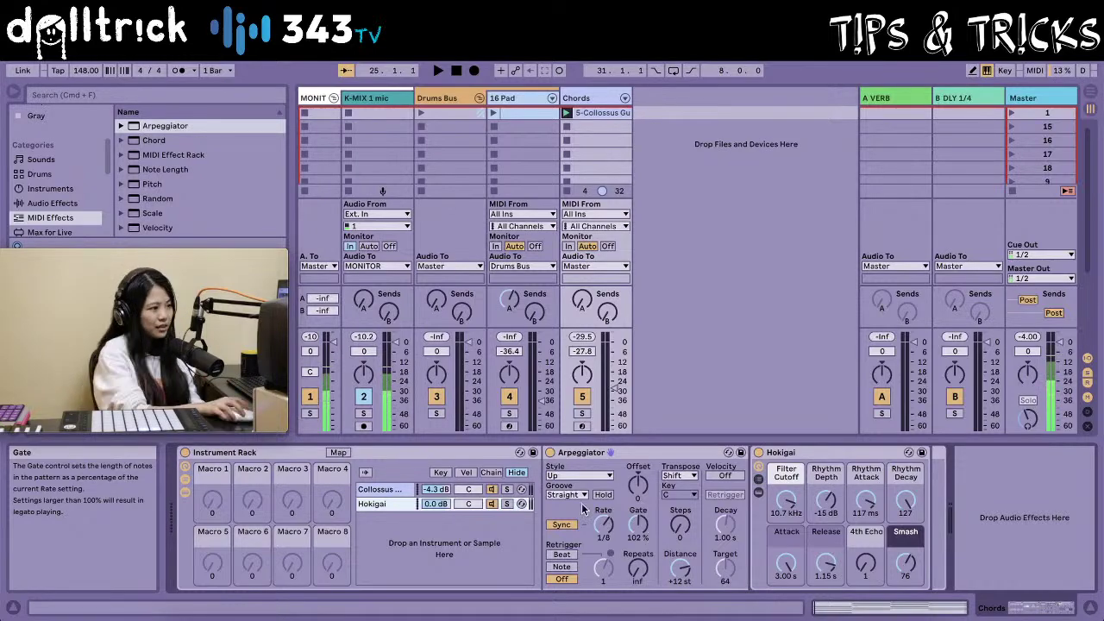
- Raise the Chords track volume to -14.5 dB and lower the Hokigai chain to -11.2 dB during playback
left_click_drag(585, 351, 588, 349)
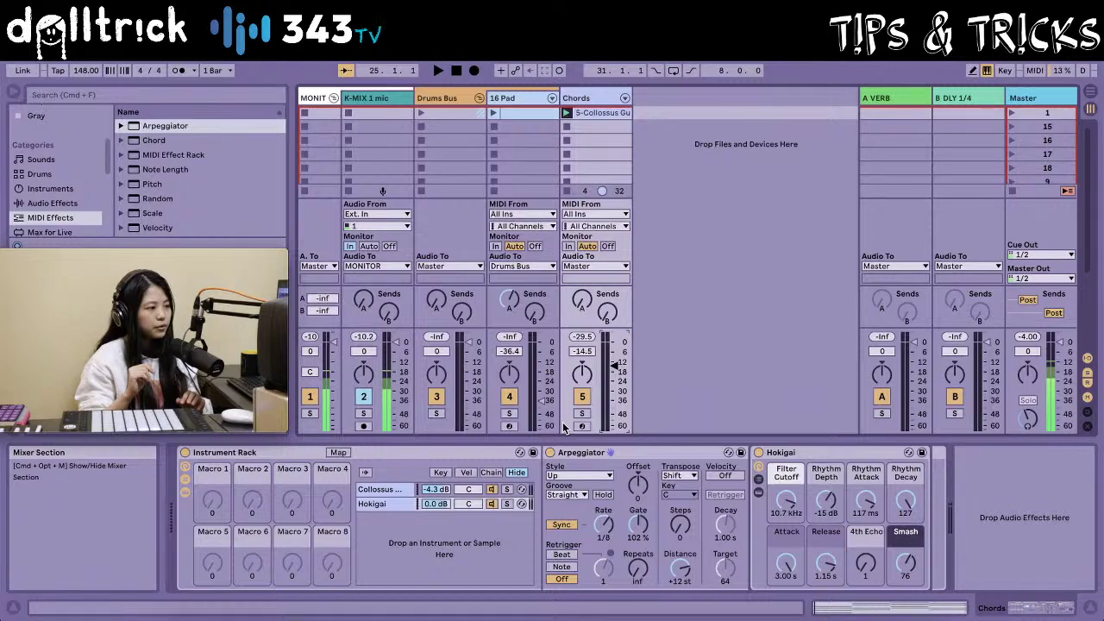
key("space")
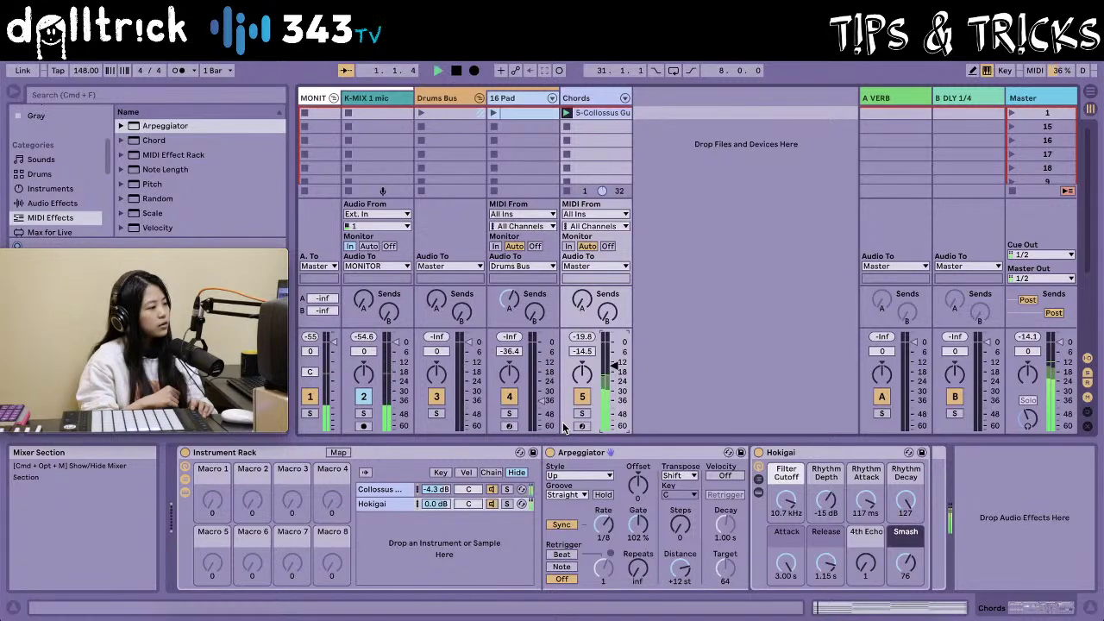
left_click_drag(433, 504, 434, 534)
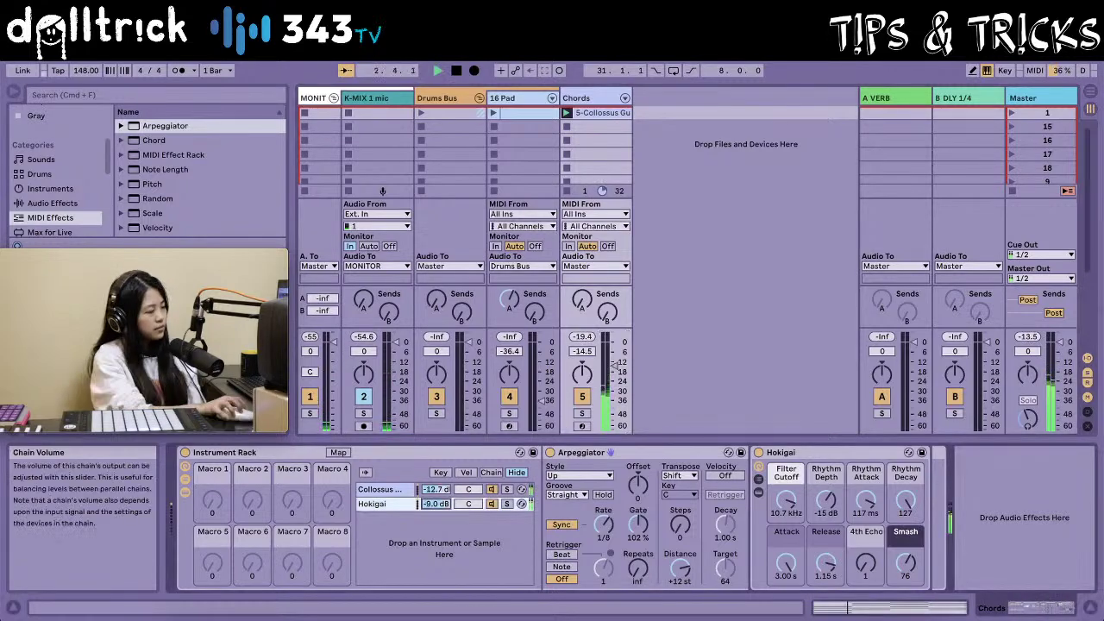
left_click_drag(434, 503, 434, 512)
- Set the Arpeggiator to rate 1/16, gate 130%, style UpDown and 1 transpose step, and bring the Collossus Guitar chain to -10.2 dB
mouse_move(603, 525)
left_mouse_down()
mouse_move(602, 546)
mouse_move(603, 518)
left_mouse_up()
left_click_drag(638, 524, 637, 509)
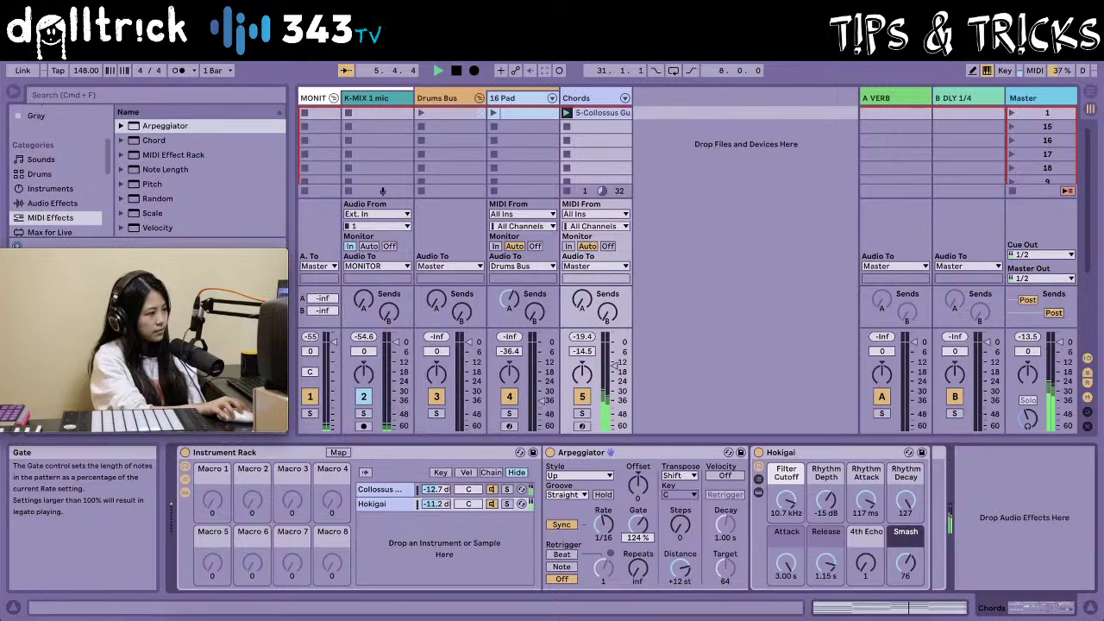
left_click(579, 475)
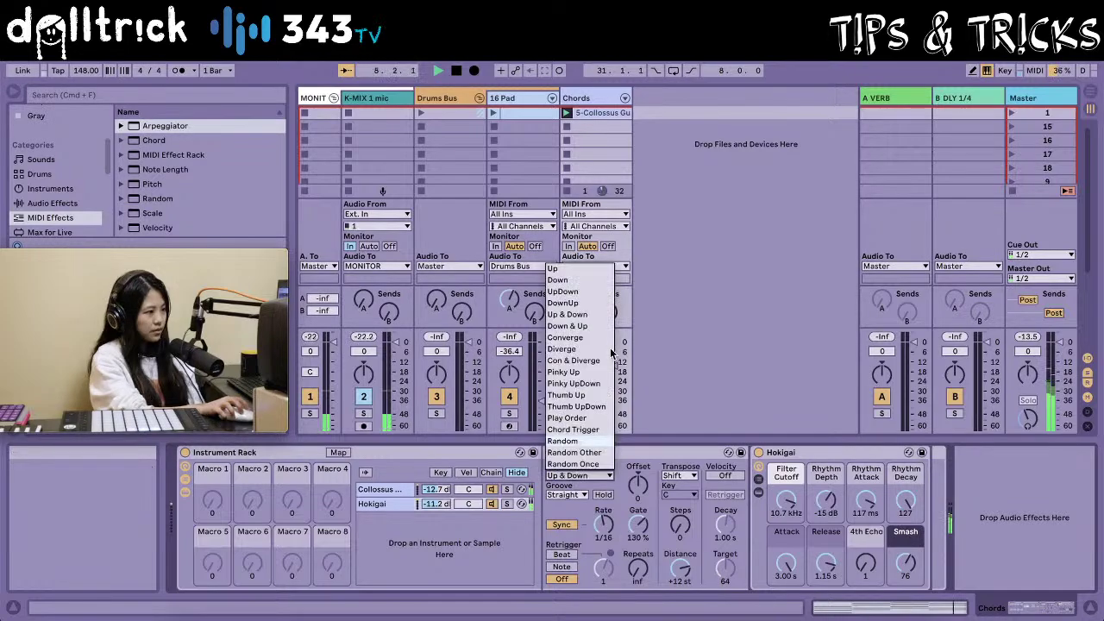
left_click(562, 291)
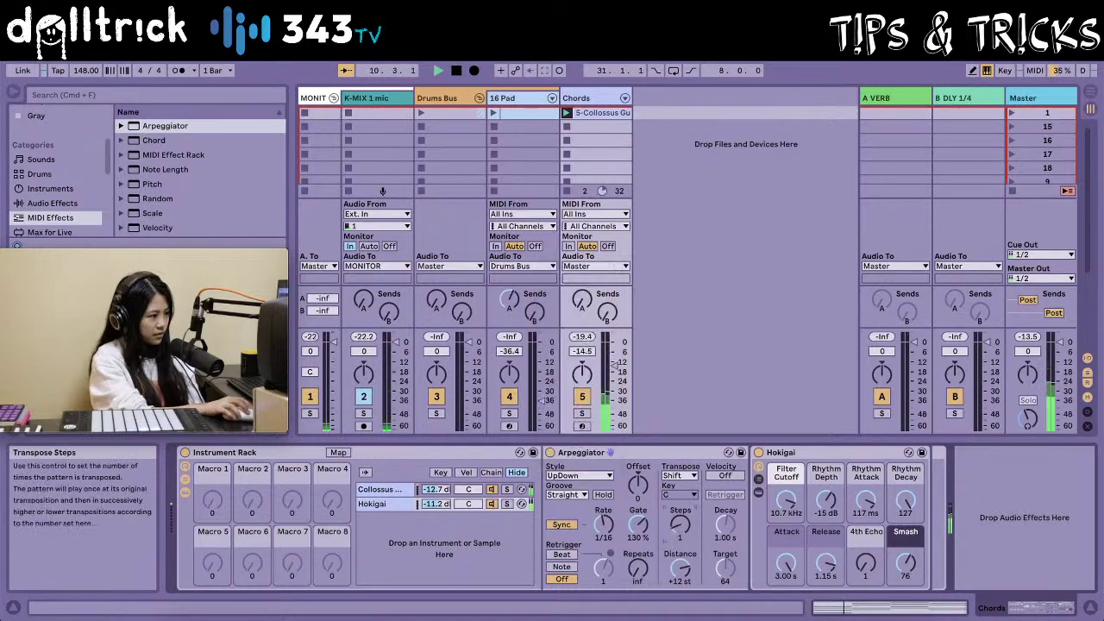
left_click_drag(681, 530, 681, 526)
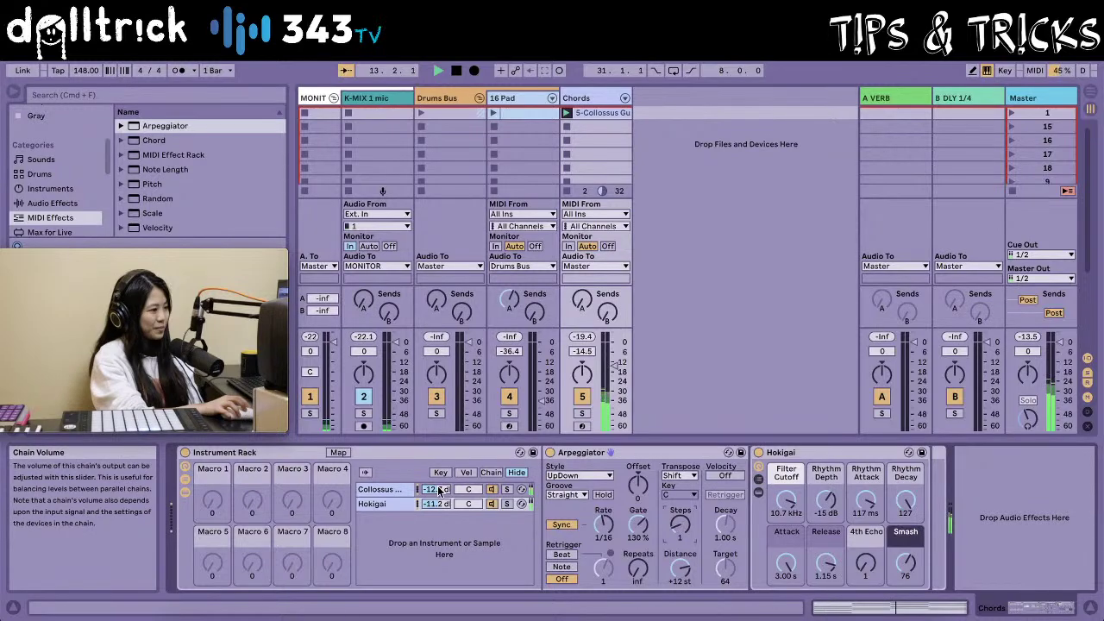
left_click_drag(439, 491, 439, 487)
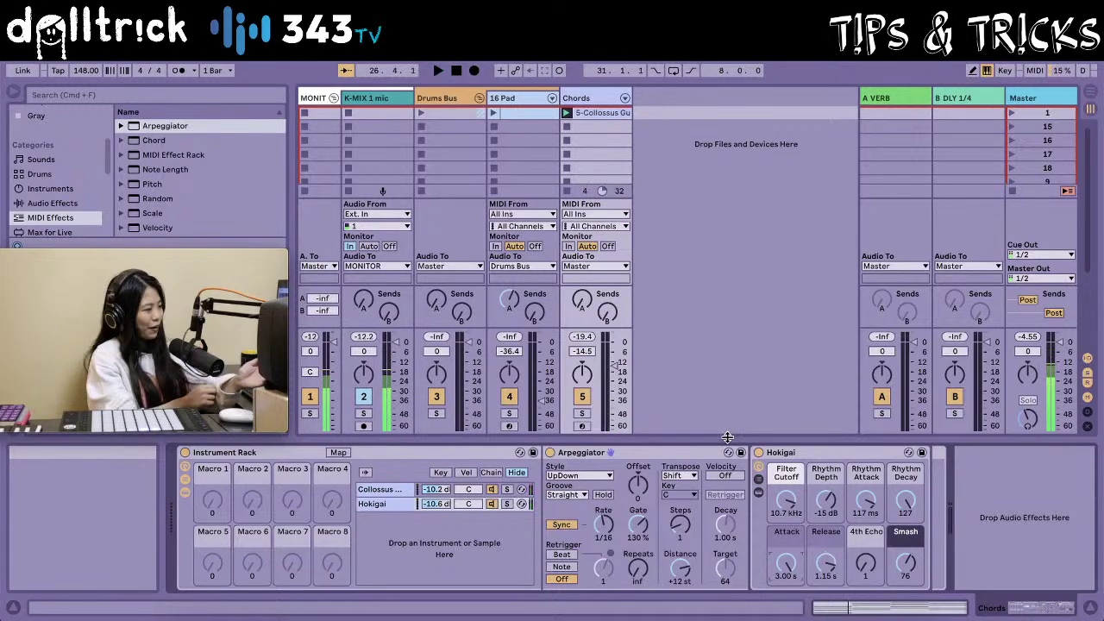
- Rename the Collossus Guitar chain as Guitar Synth and the Hokigai chain as Pad
left_click(392, 488)
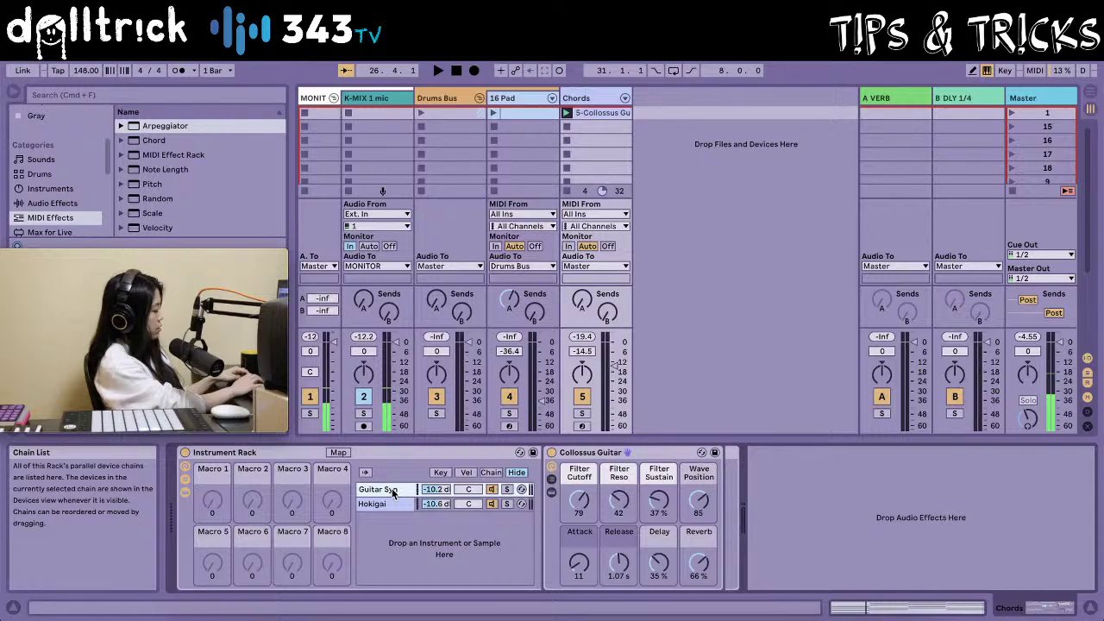
left_click(386, 502)
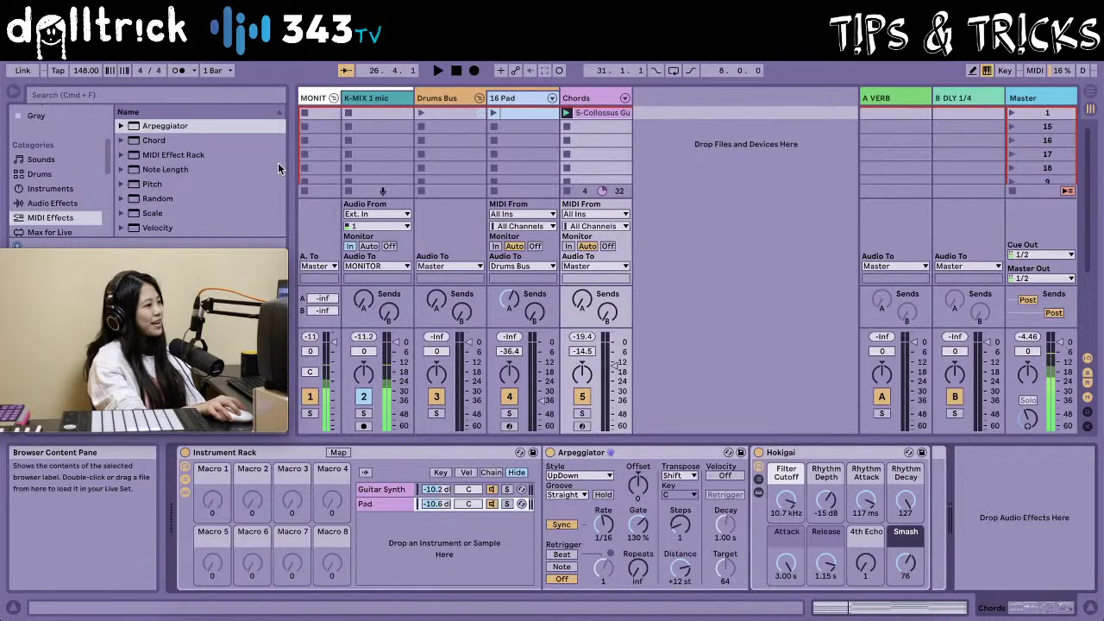
- Look through the Sounds library and search the browser for "brass"
left_click(42, 186)
left_click(40, 160)
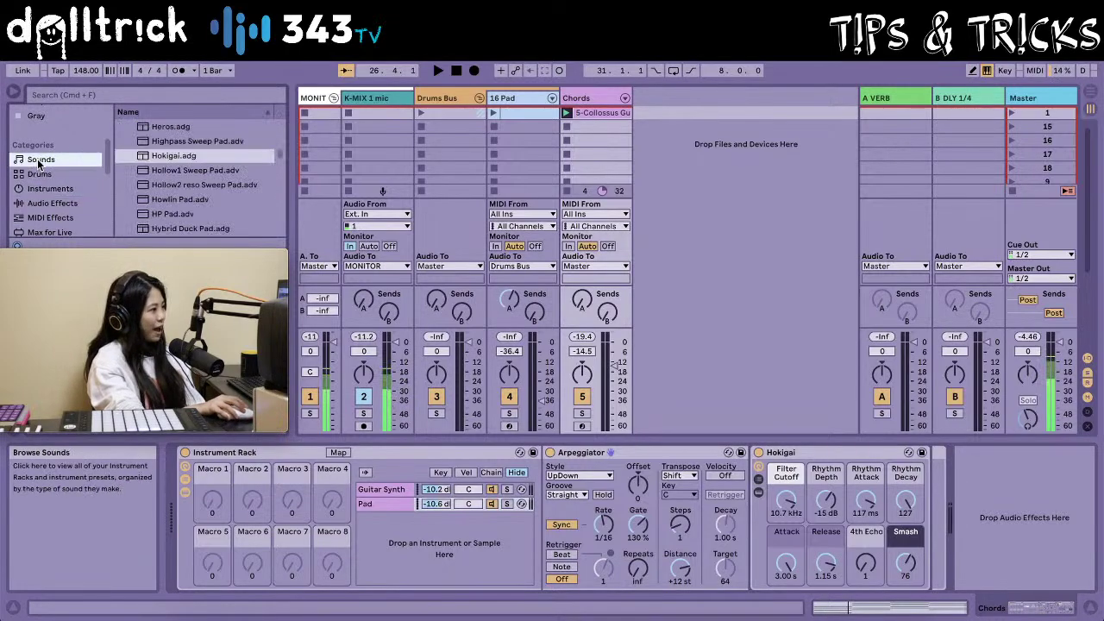
scroll(138, 177, "up", 15)
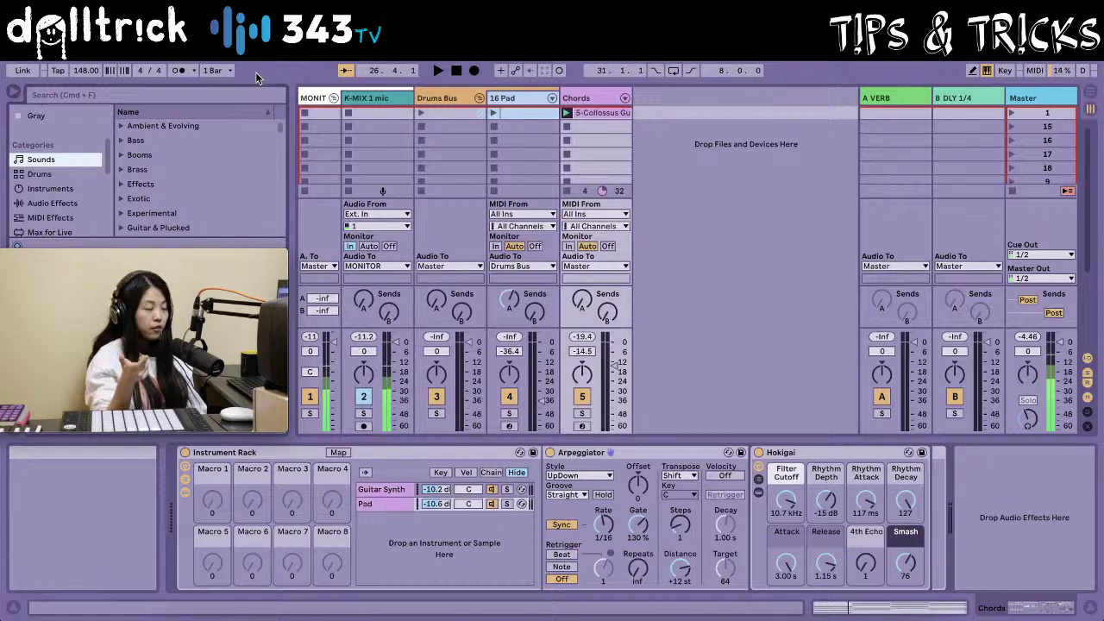
key("super+f")
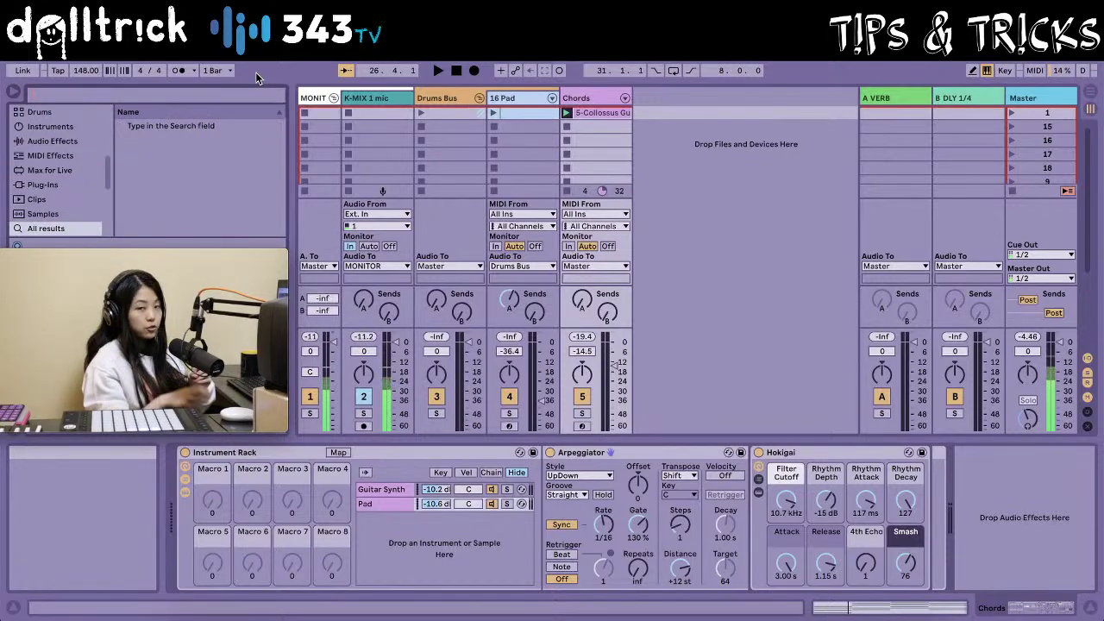
type("brass")
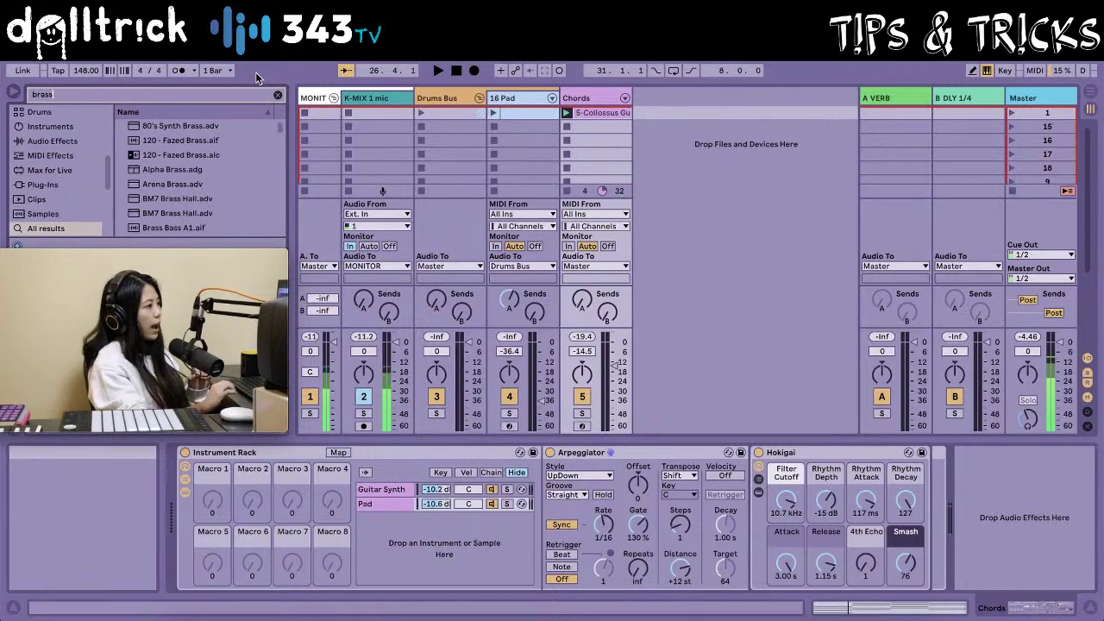
- Add Operator's Brass Buzz Ensemble.adv preset from the instrument results as a third chain in the Instrument Rack
left_click(40, 128)
left_click(121, 156)
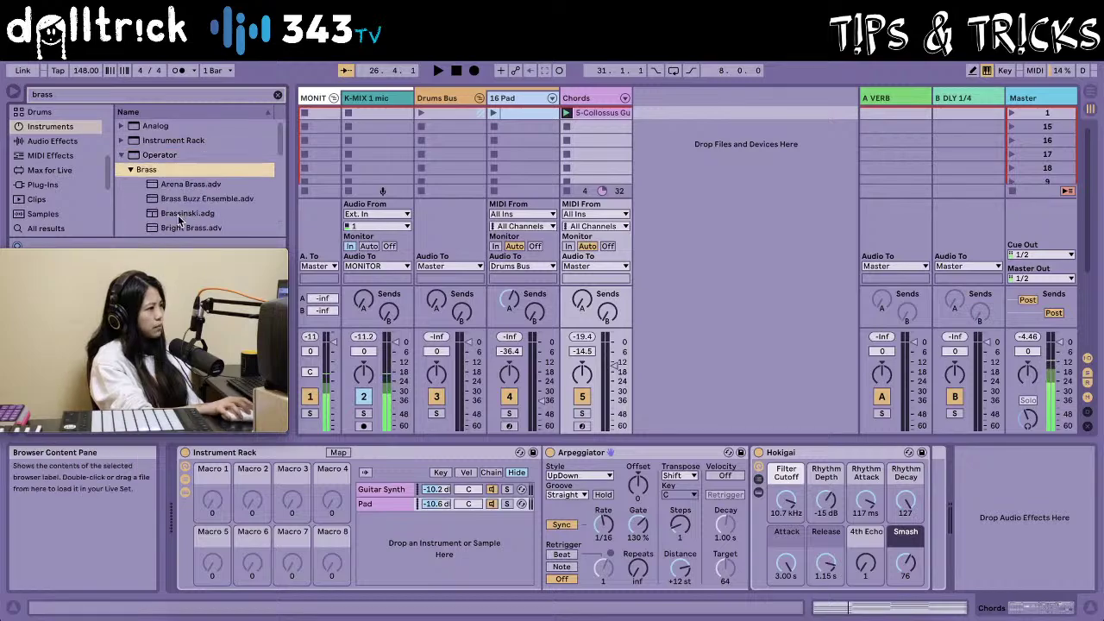
scroll(185, 203, "down", 3)
left_click(191, 134)
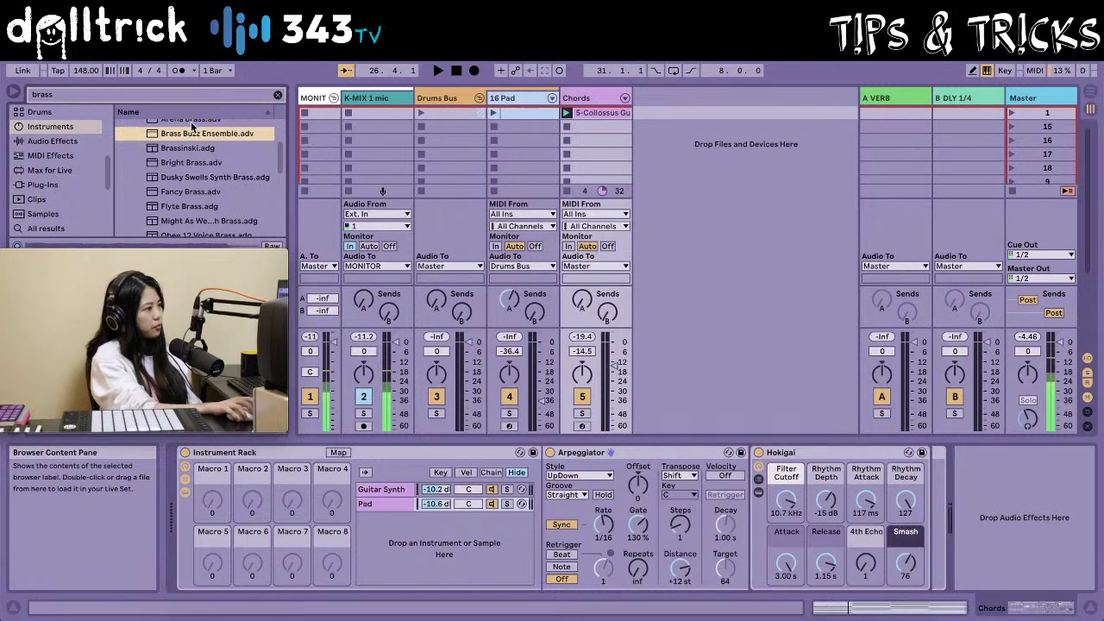
left_click_drag(182, 136, 466, 541)
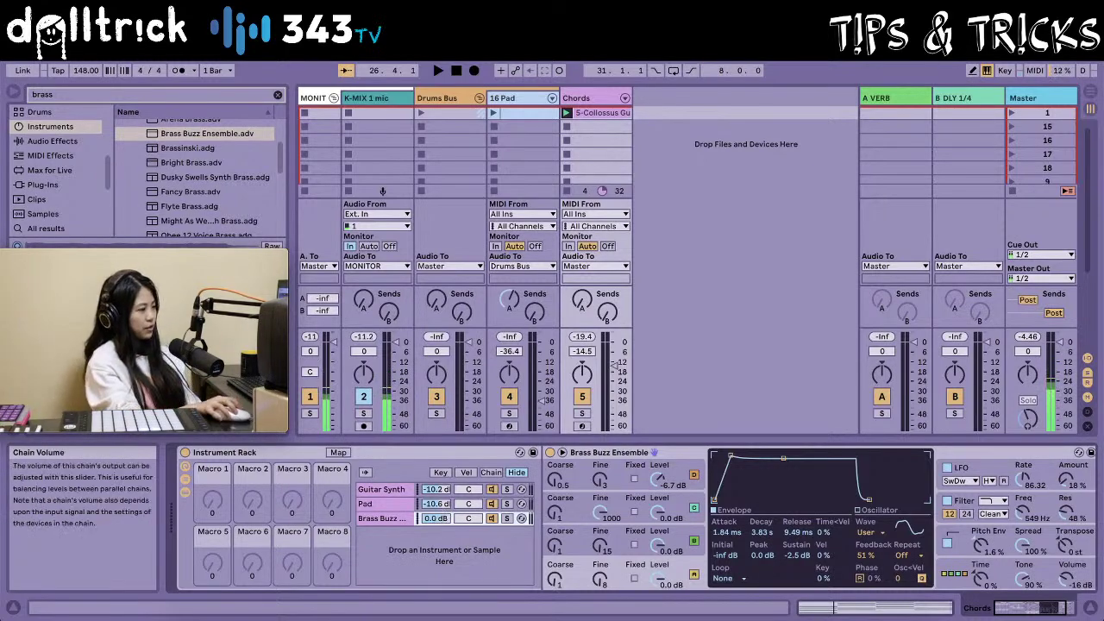
- Balance the chains during playback, setting Brass Buzz Ensemble to -10.6 dB and Pad to -9.0 dB
left_click_drag(428, 517, 426, 520)
key("space")
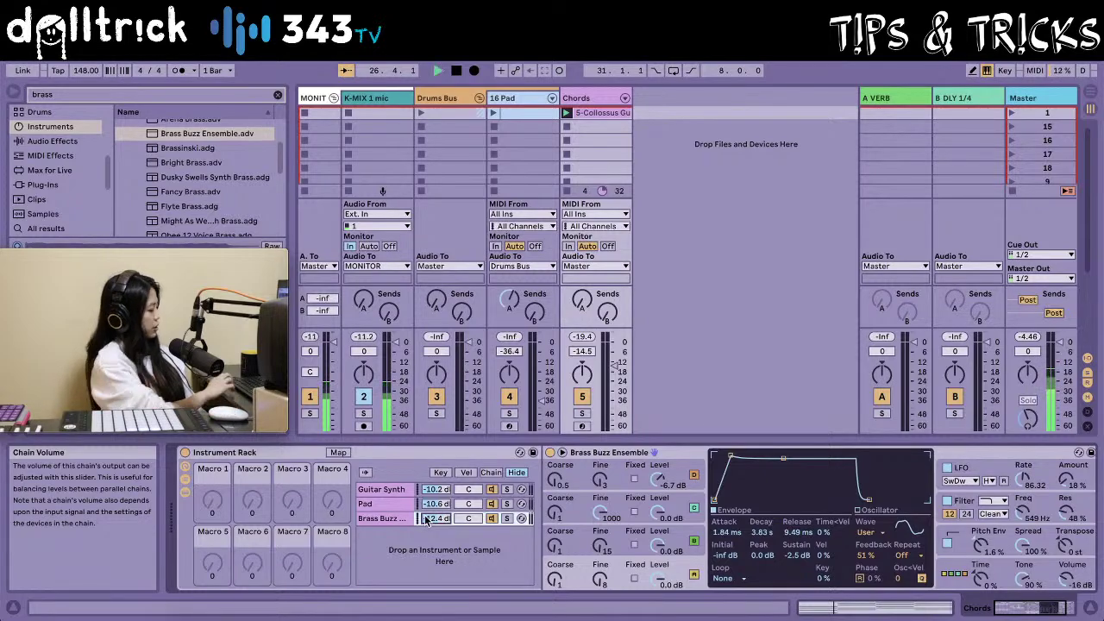
left_click_drag(425, 520, 425, 500)
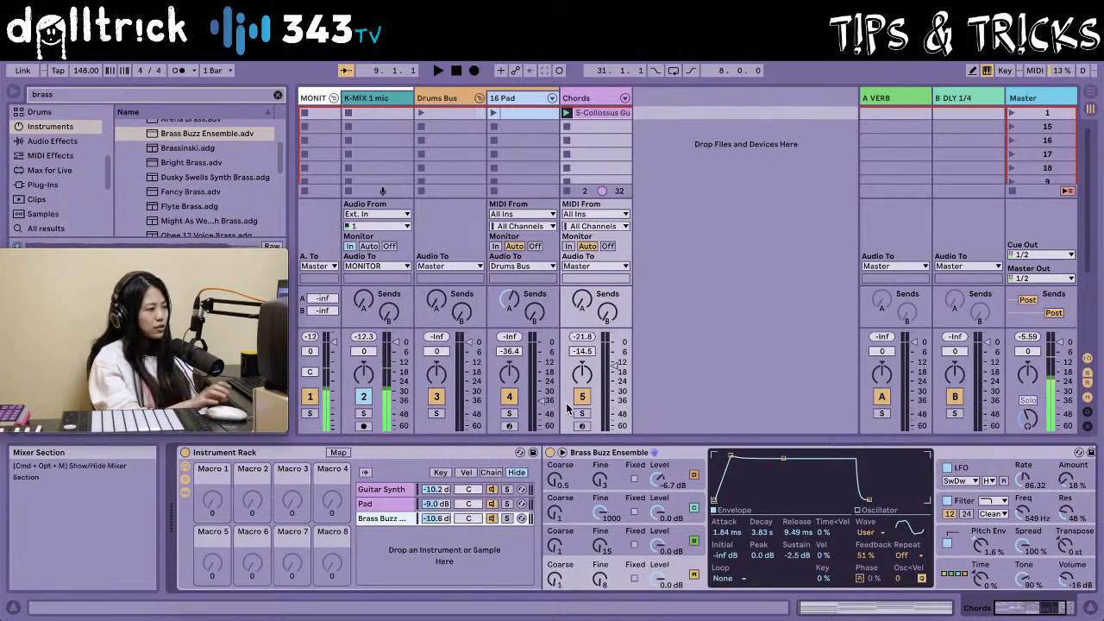
- Play the chords with the Guitar Synth chain soloed, and compare it with the Brass Buzz Ensemble chain soloed
left_click(503, 491)
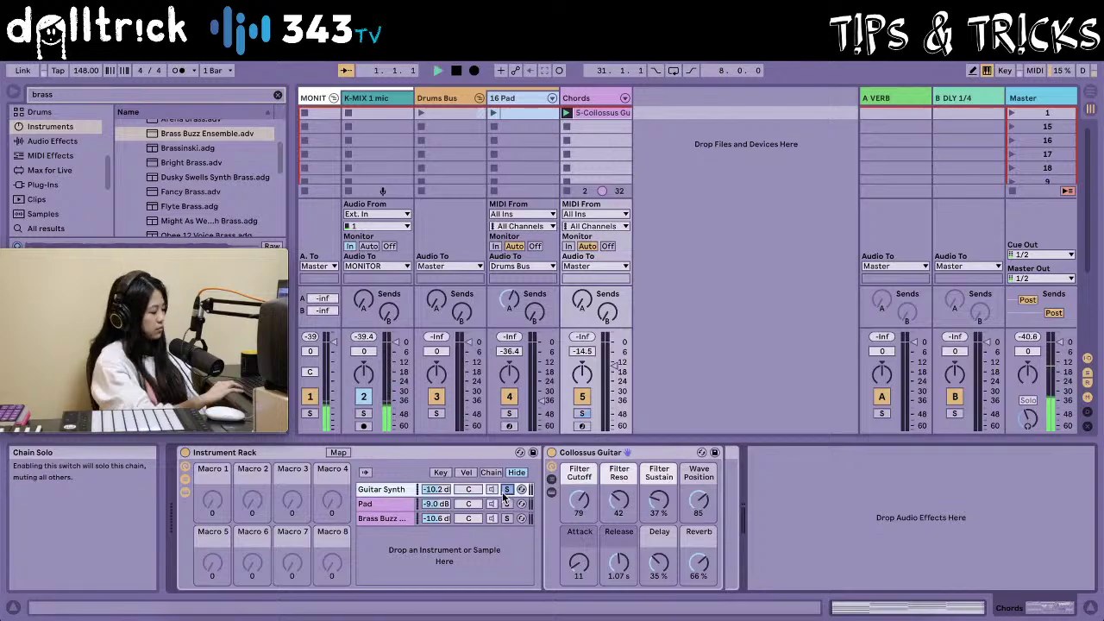
key("space")
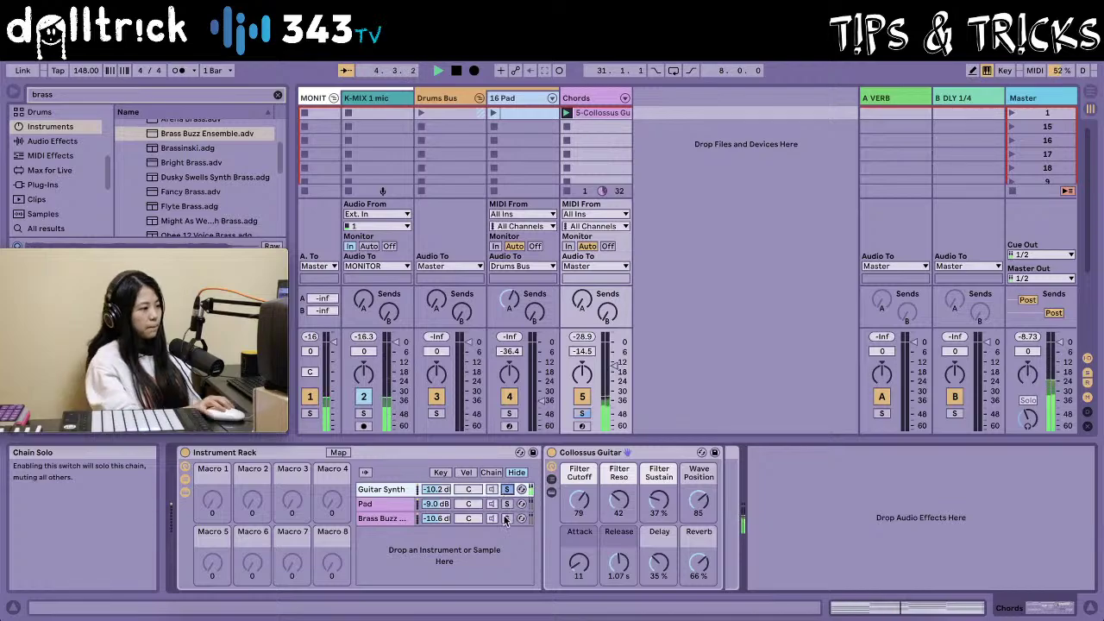
left_click(506, 518)
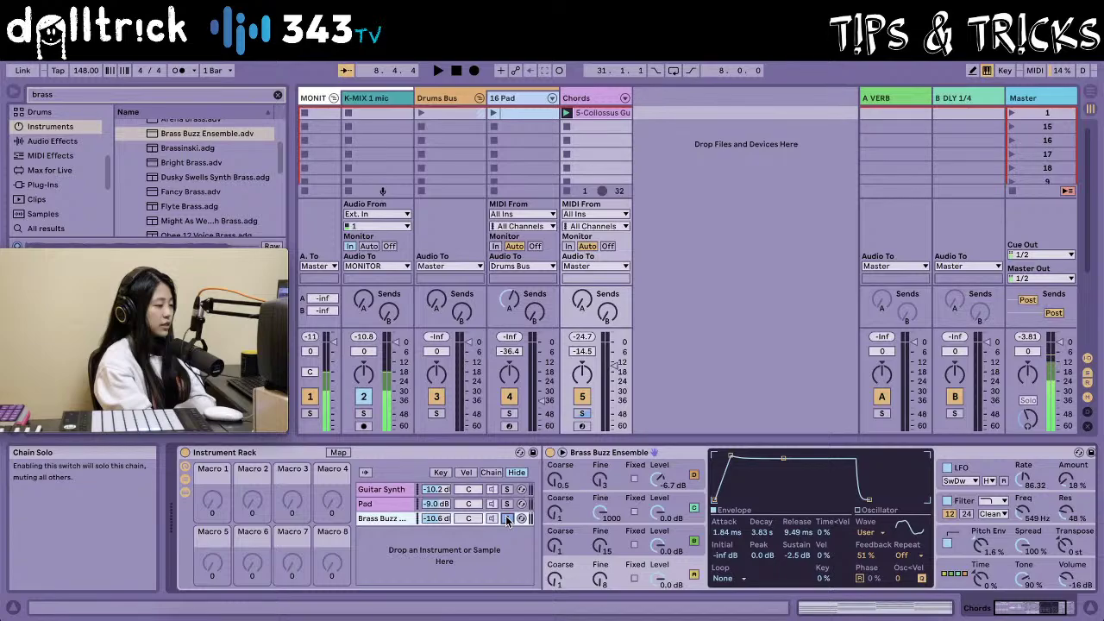
left_click(507, 518)
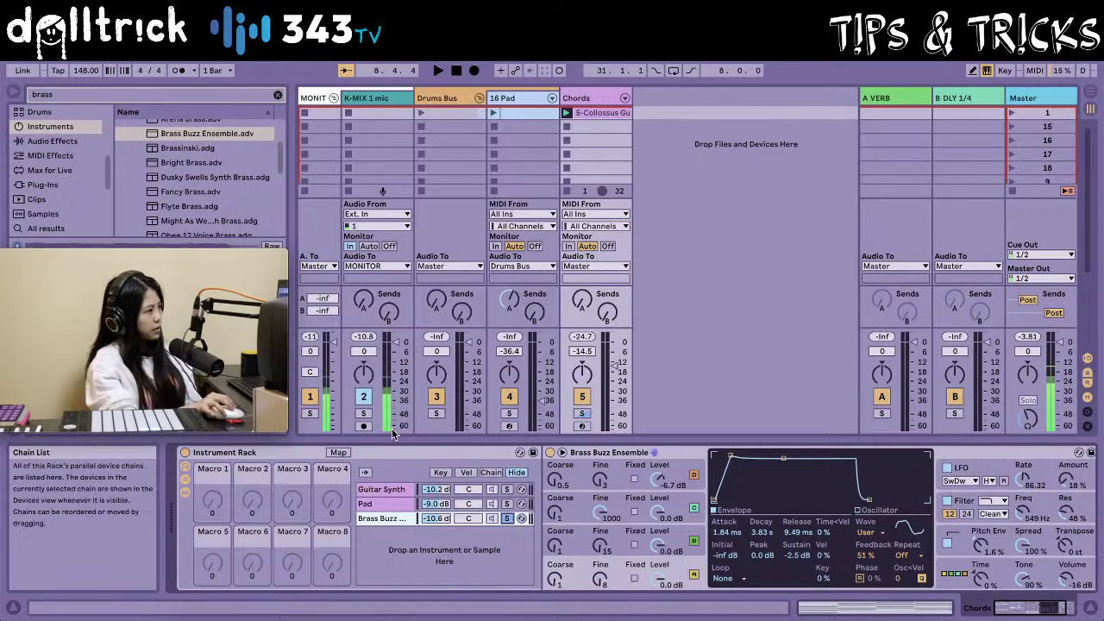
- Insert the Chord MIDI effect before the instrument in the Brass Buzz Ensemble chain
left_click(50, 156)
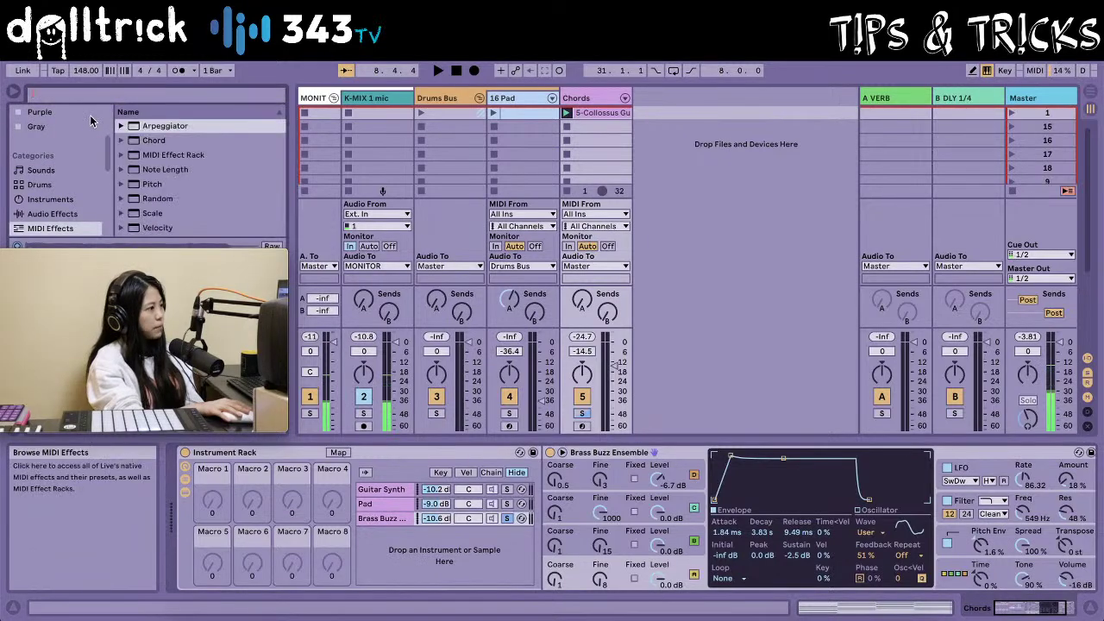
left_click(146, 142)
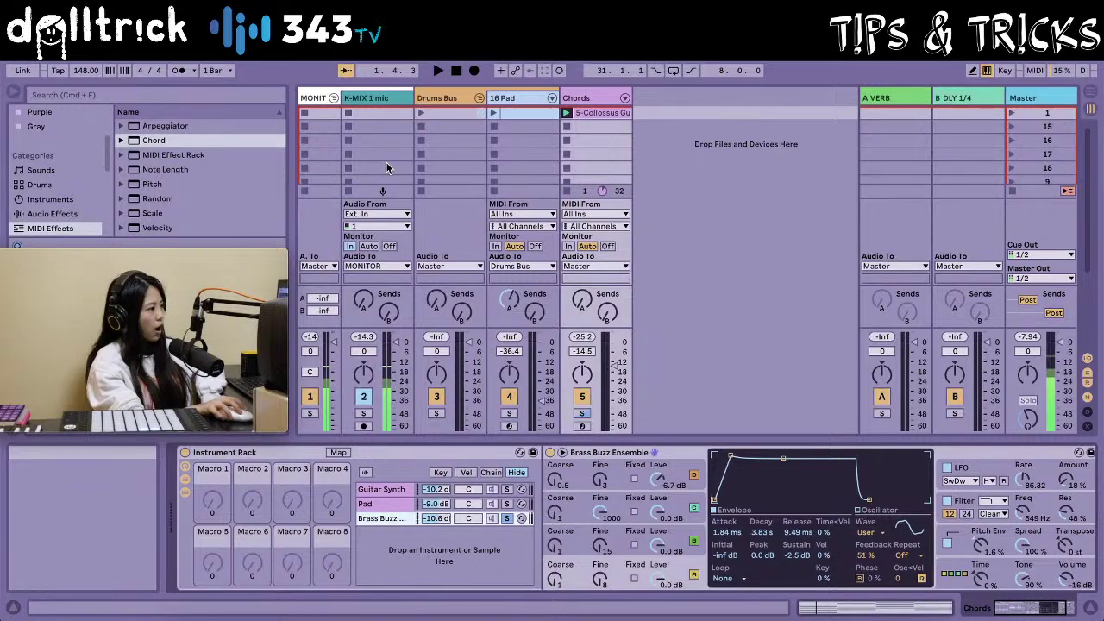
key("Return")
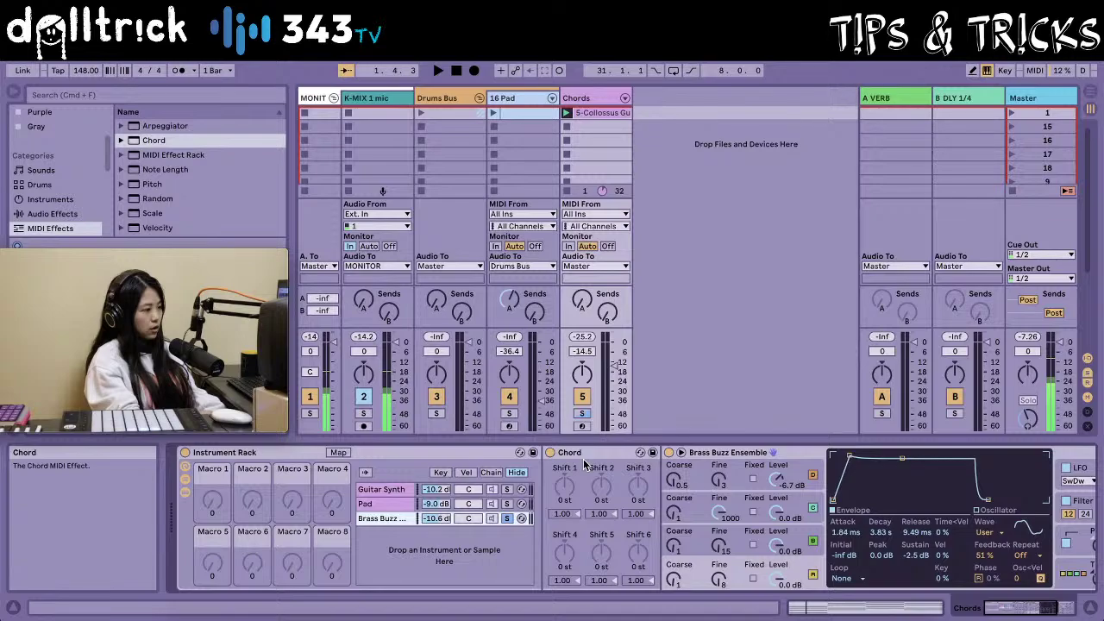
- Rename the Brass Buzz Ensemble chain as Brass and play it back
key("super+r")
type("Brass")
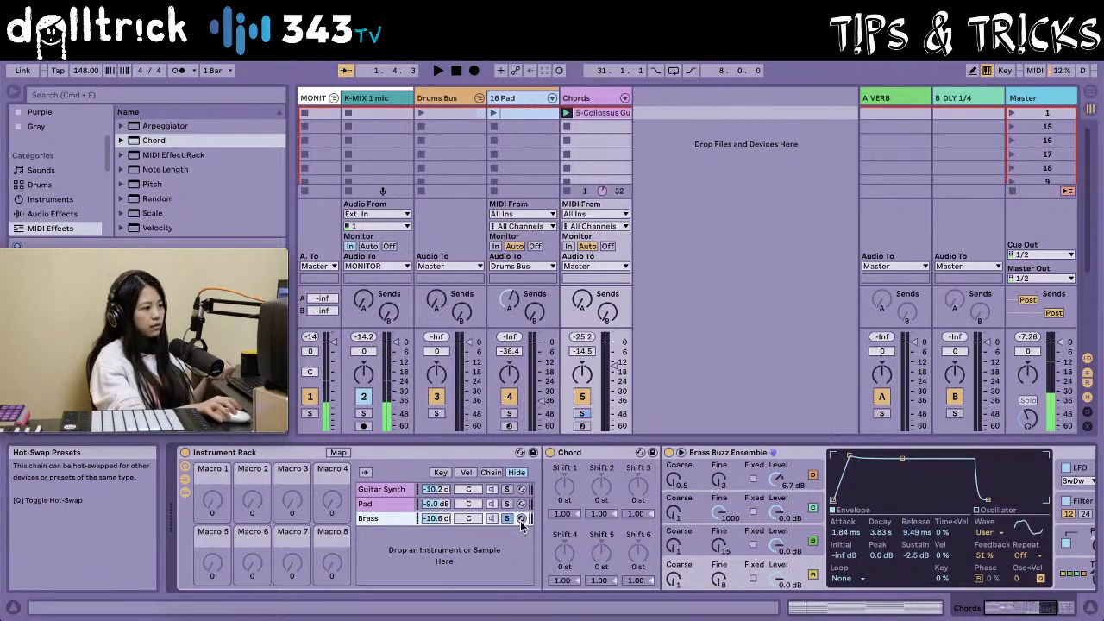
key("space")
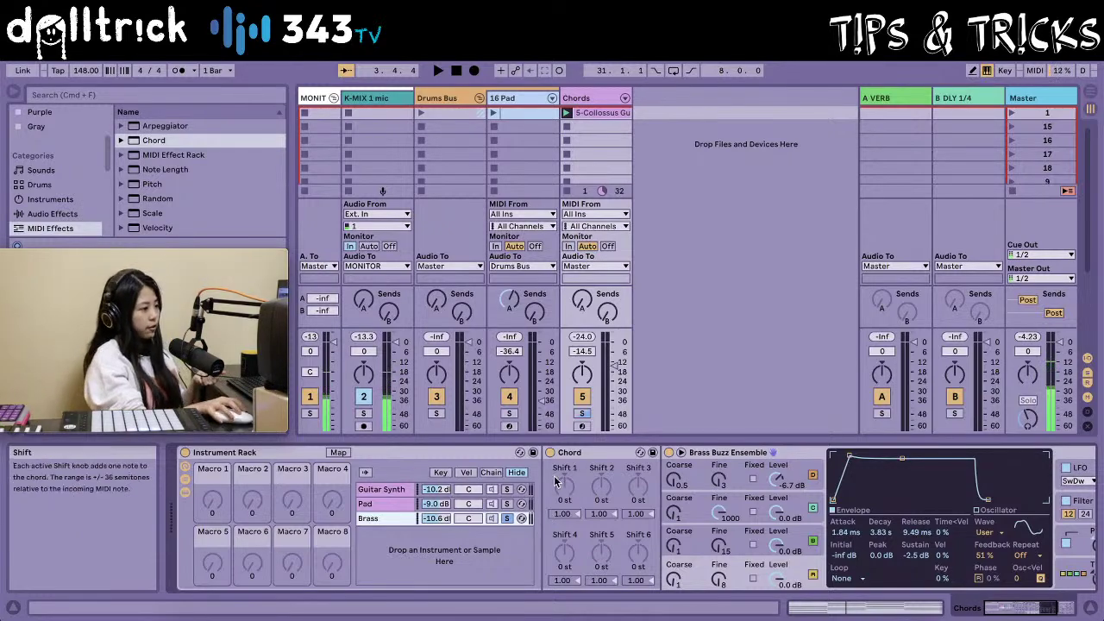
- Set Shift 1 of the Brass chain's Chord effect to -12 st to add a note one octave lower
left_click(579, 457)
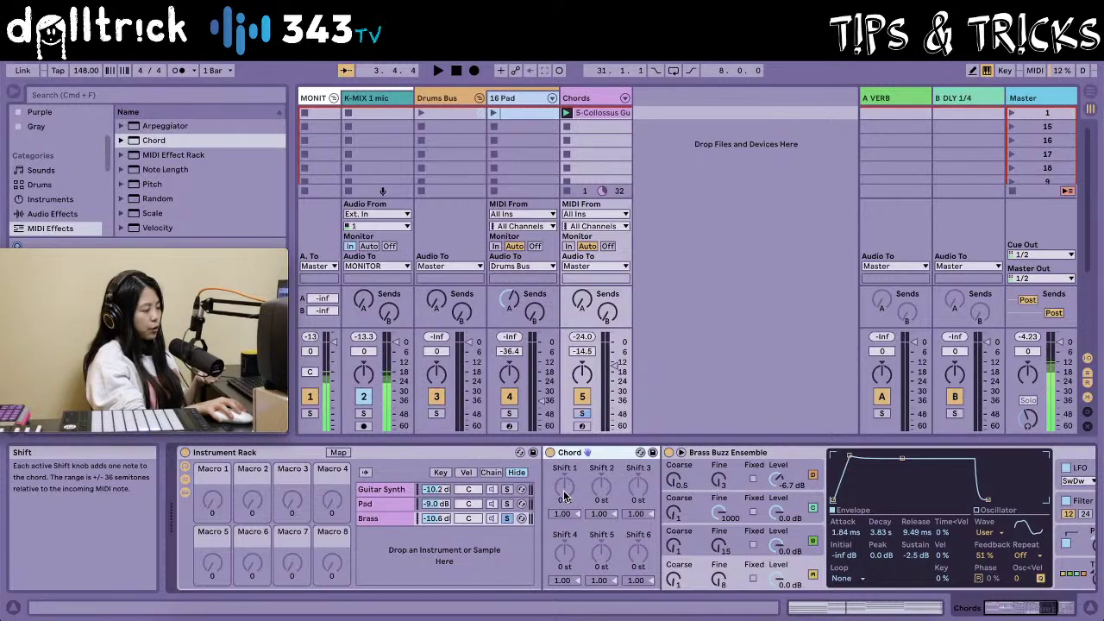
left_click_drag(563, 499, 563, 525)
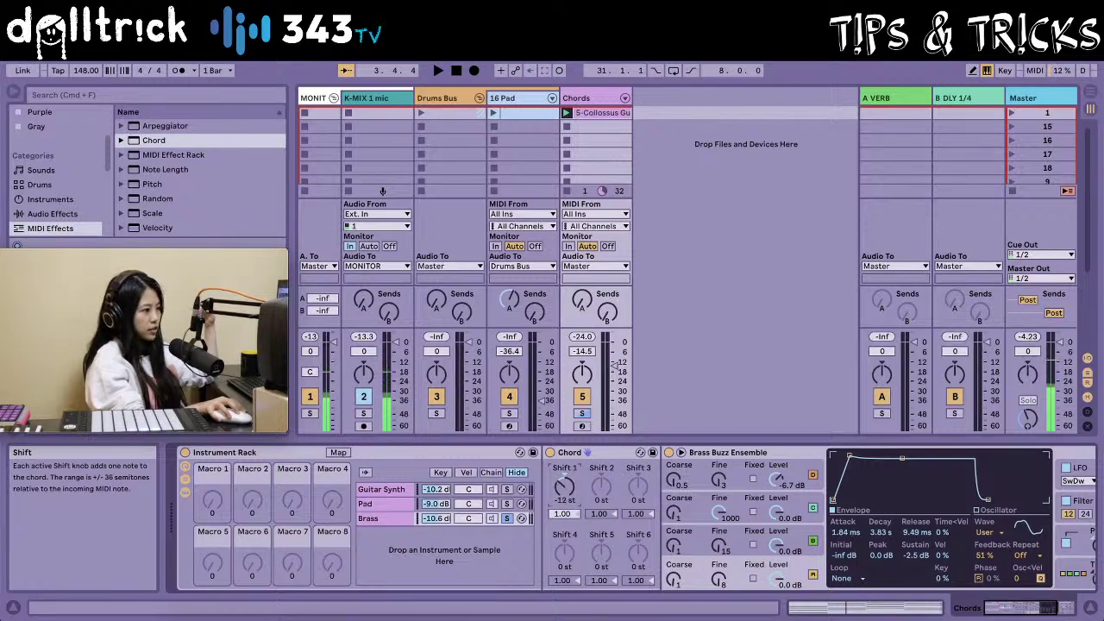
left_click_drag(564, 530, 564, 498)
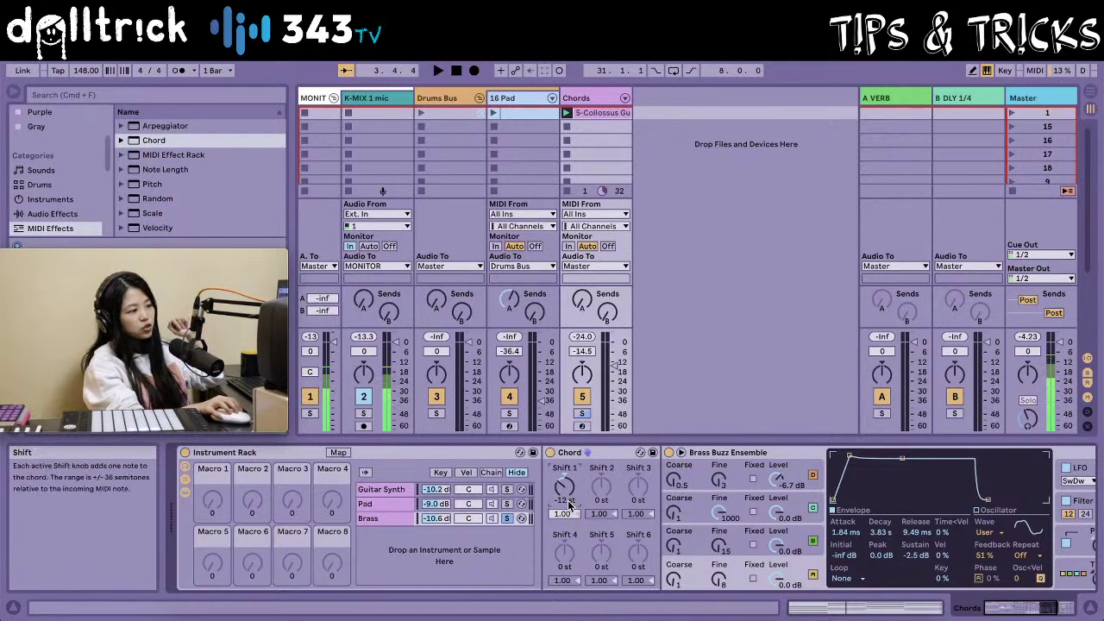
- Play back the soloed Brass chain with the octave-down note from its Chord effect
left_click_drag(561, 498, 569, 502)
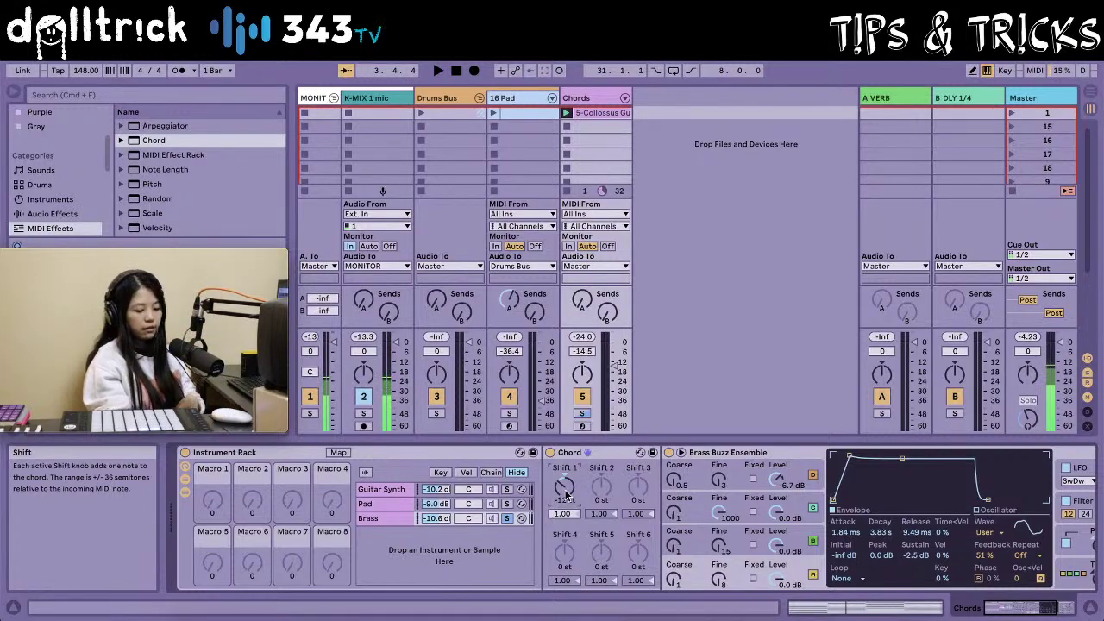
key("space")
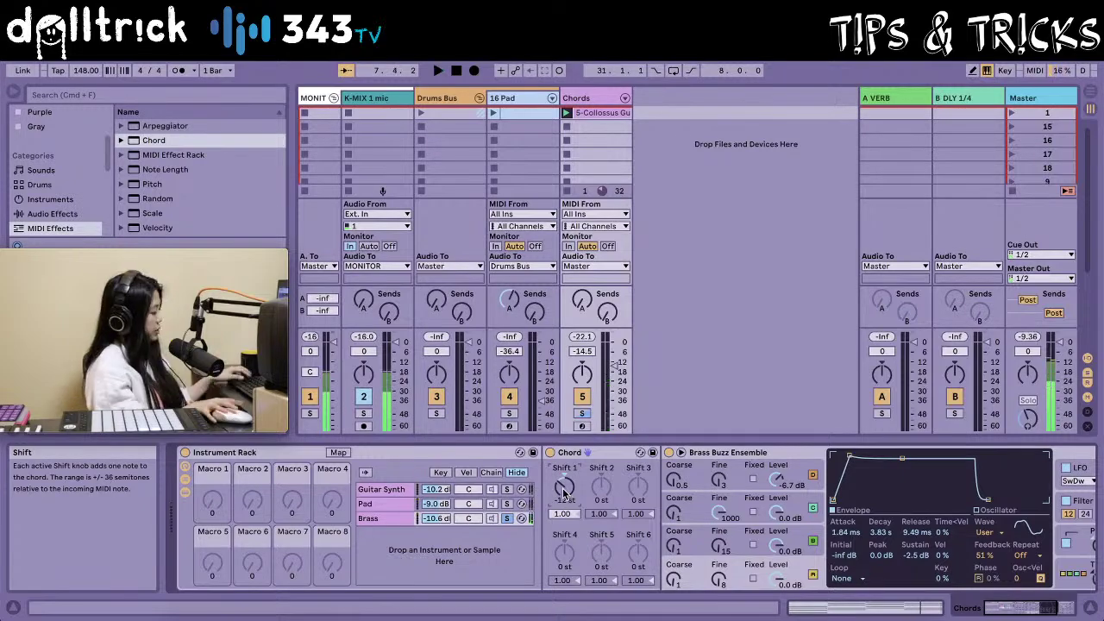
key("space")
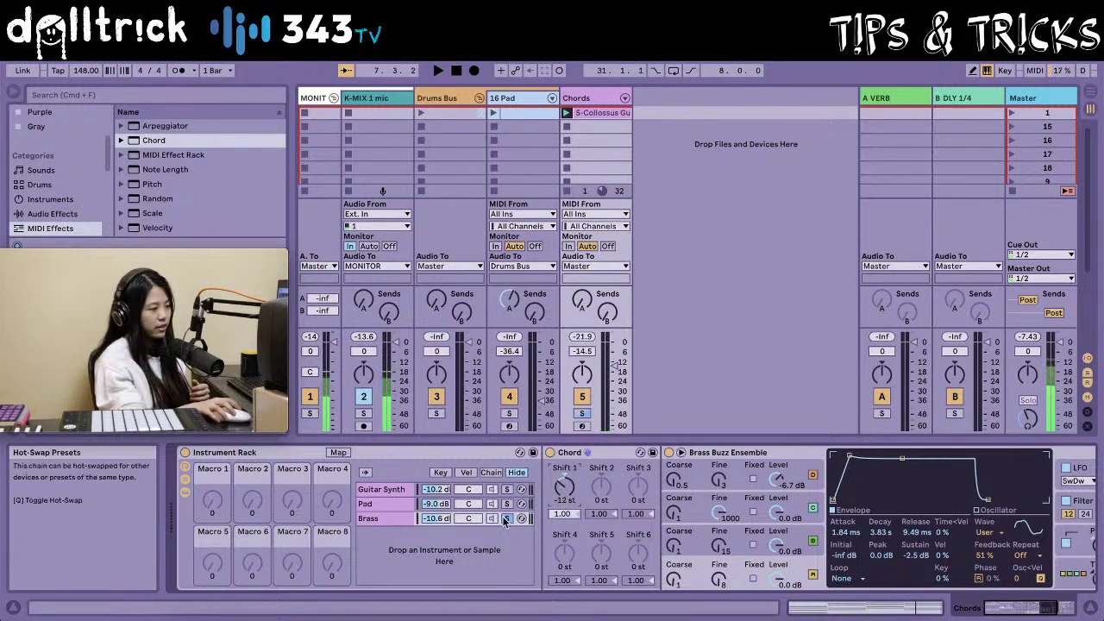
- Unsolo the Brass chain and rebalance the rack during playback, with Brass at -8.0 dB and Pad at -5.0 dB
left_click(506, 520)
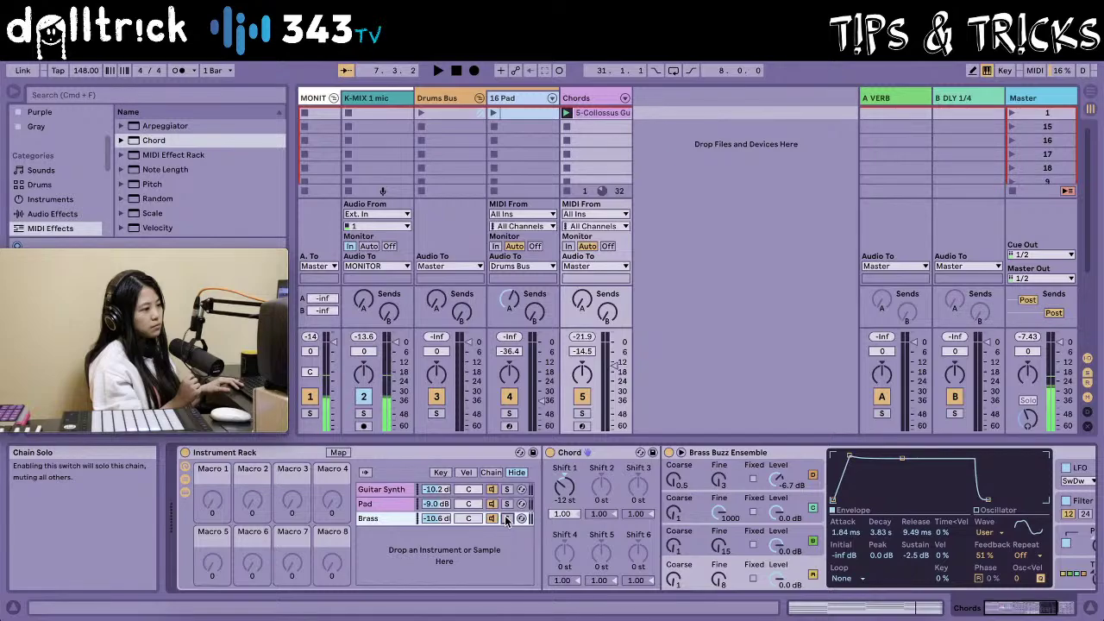
mouse_move(436, 518)
left_mouse_down()
mouse_move(435, 530)
mouse_move(435, 504)
left_mouse_up()
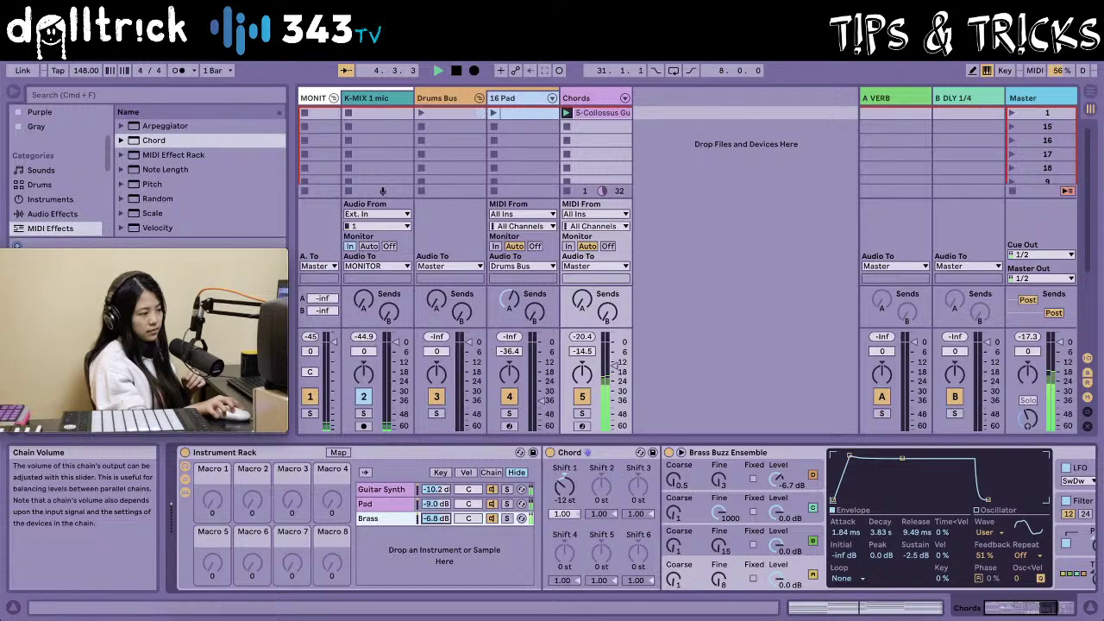
left_click(380, 504)
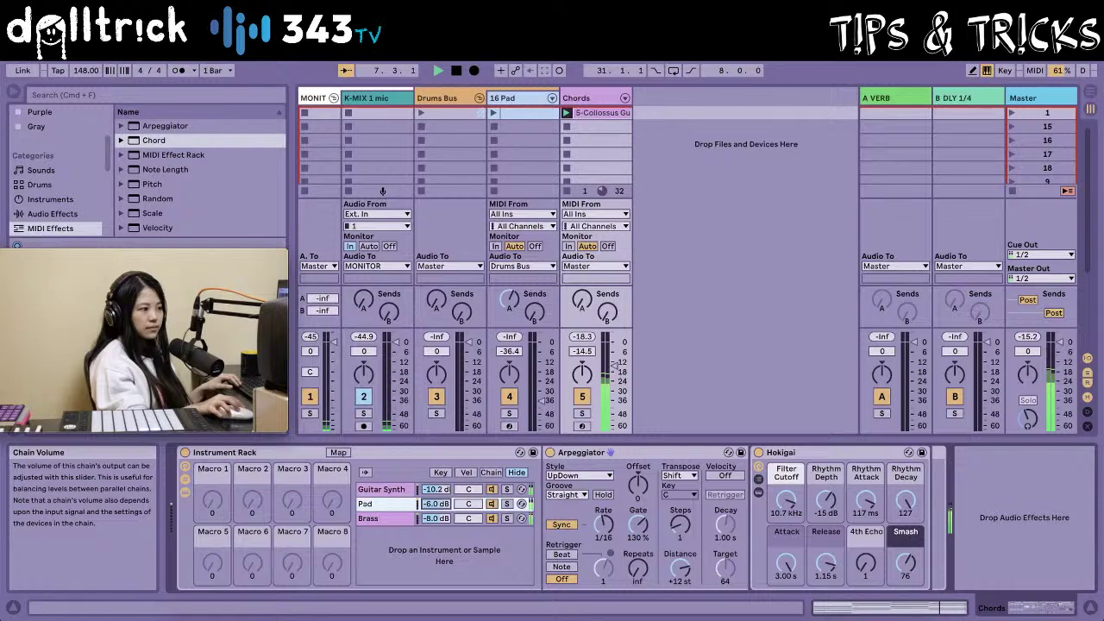
left_click(379, 518)
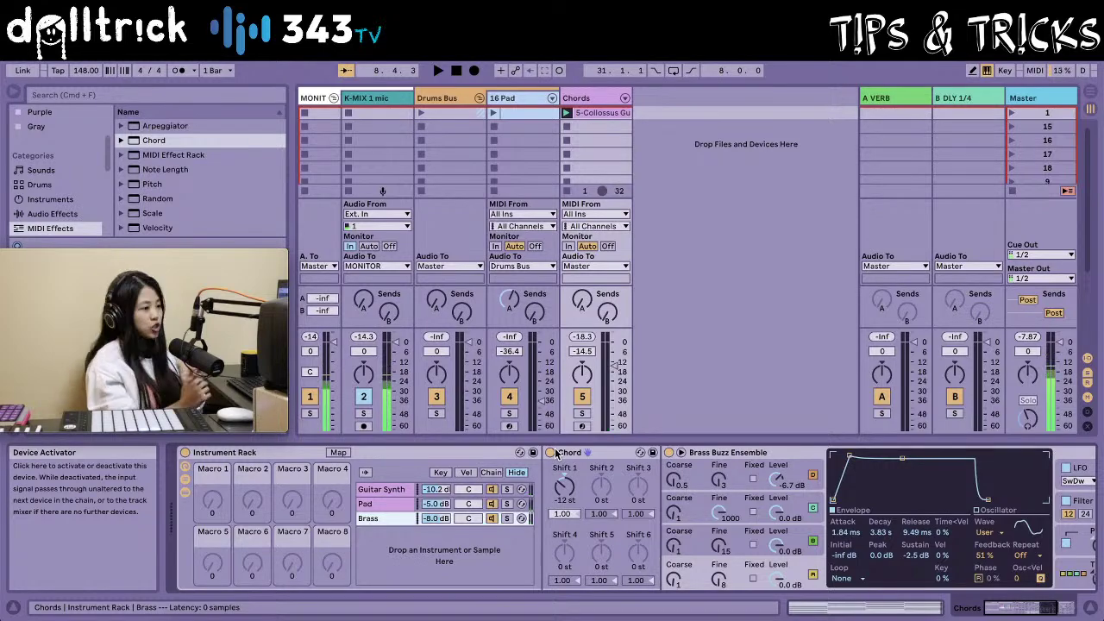
- Solo the Brass chain and add an EQ Eight audio effect after its instrument
left_click(506, 518)
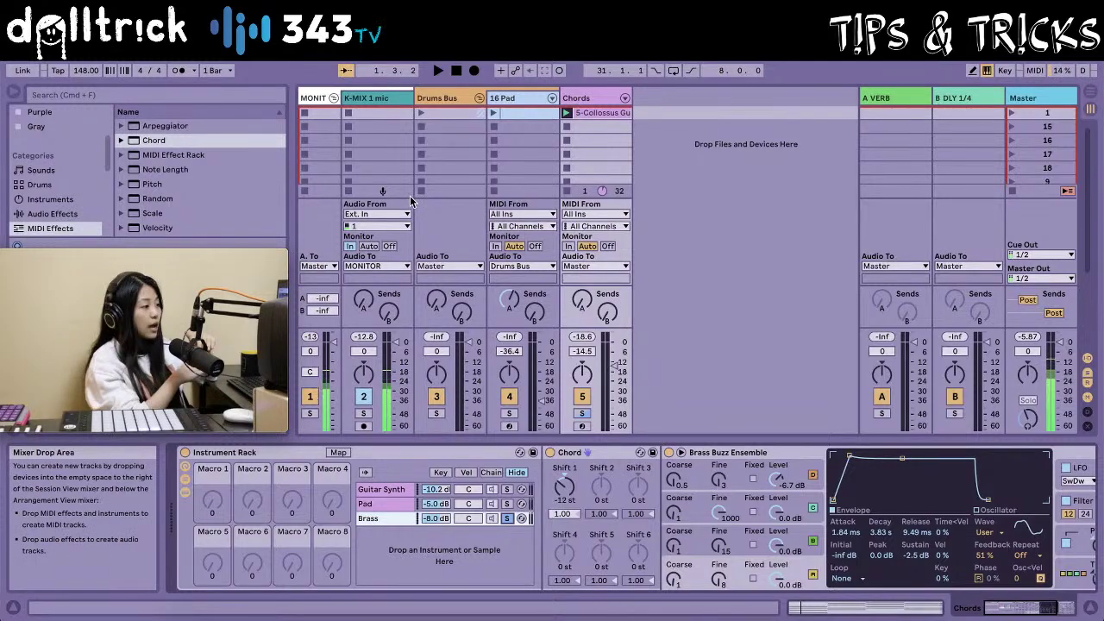
left_click(83, 215)
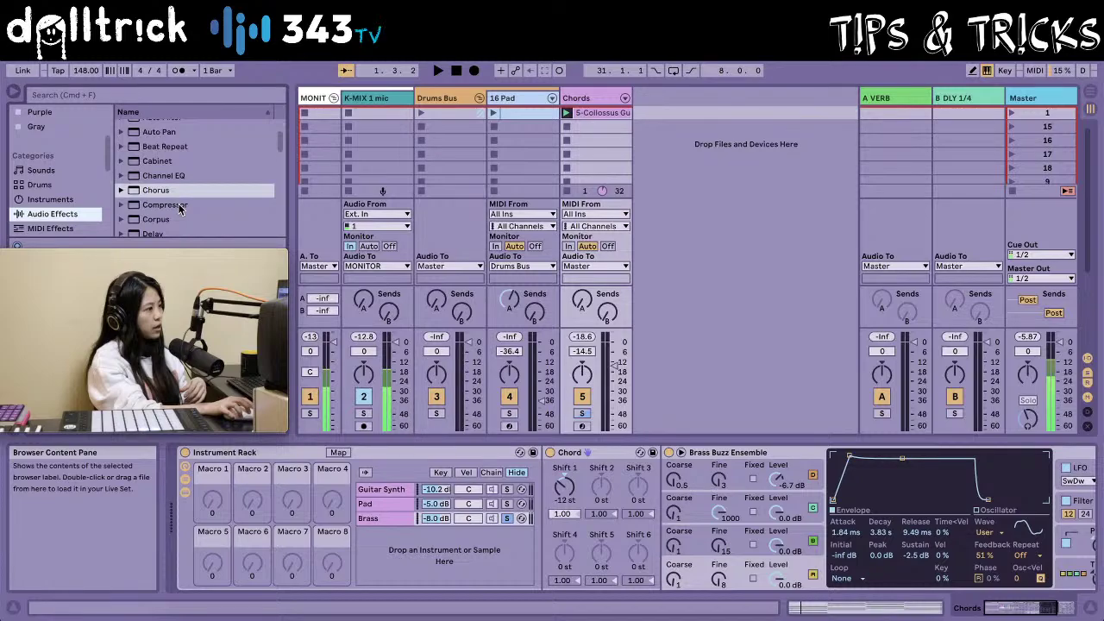
scroll(179, 216, "down", 2)
scroll(179, 226, "down", 4)
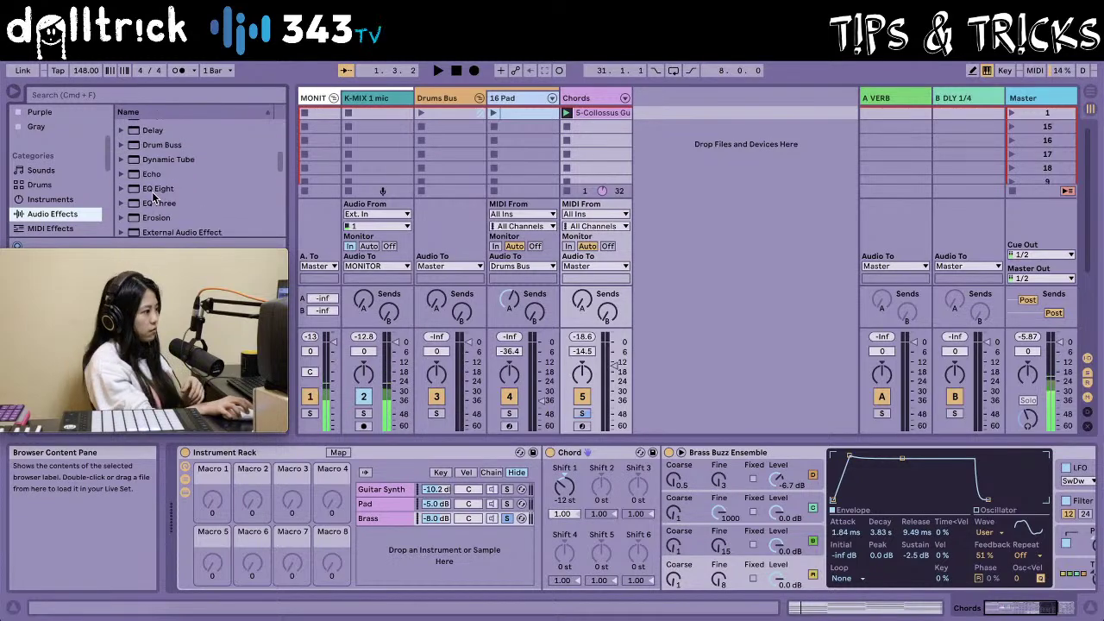
left_click_drag(153, 189, 377, 522)
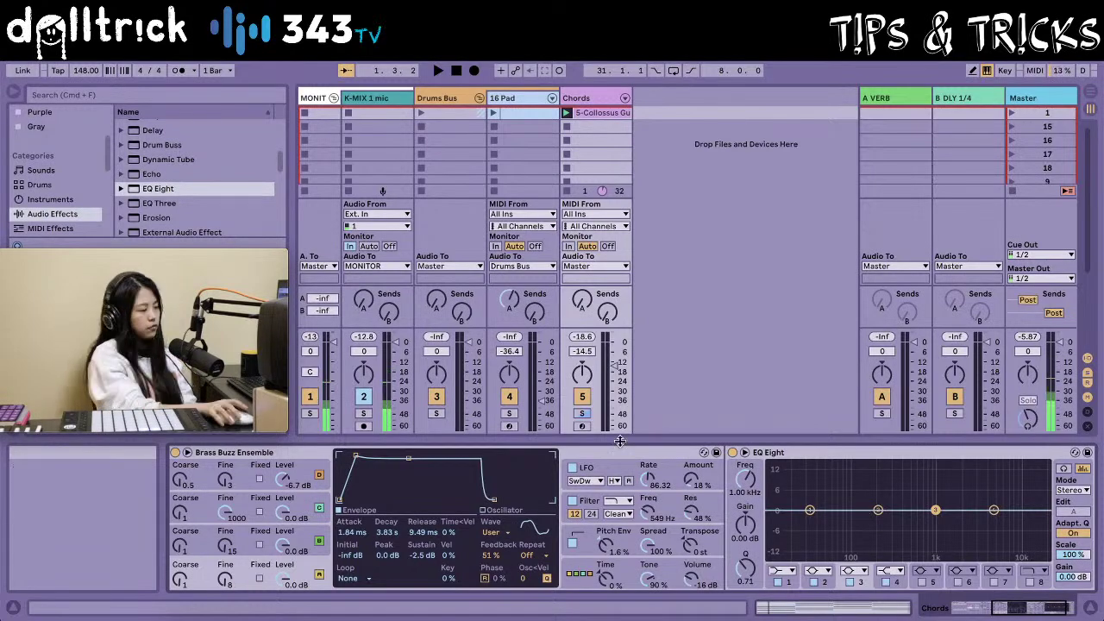
- Fold the Chord and Brass Buzz Ensemble devices so the rack and EQ Eight fit in view together
scroll(604, 499, "left", 3)
scroll(603, 498, "left", 3)
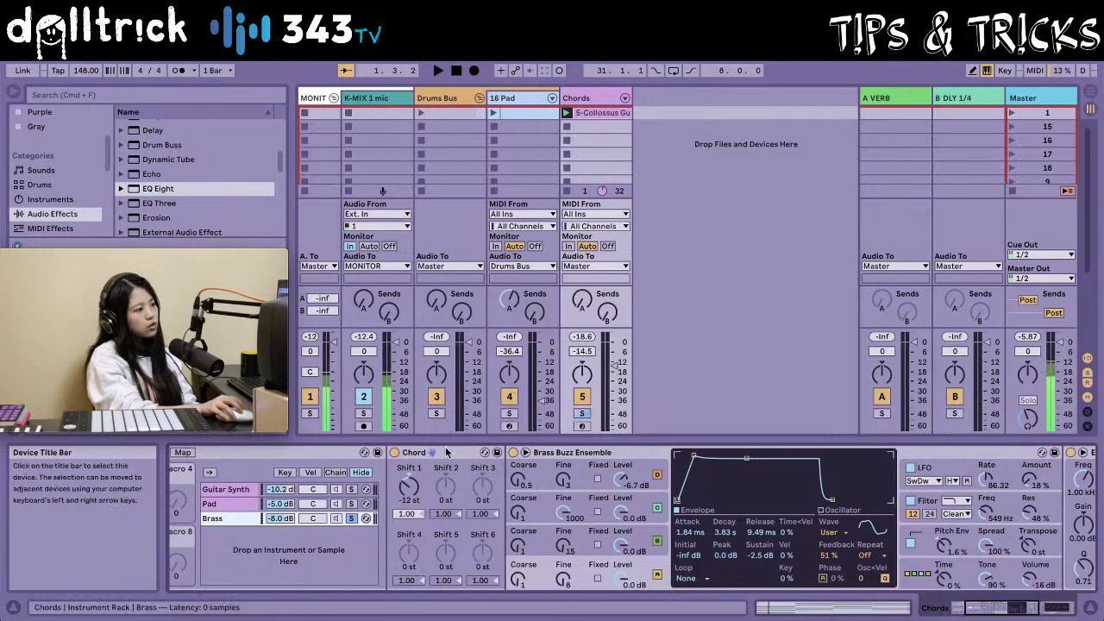
double_click(415, 452)
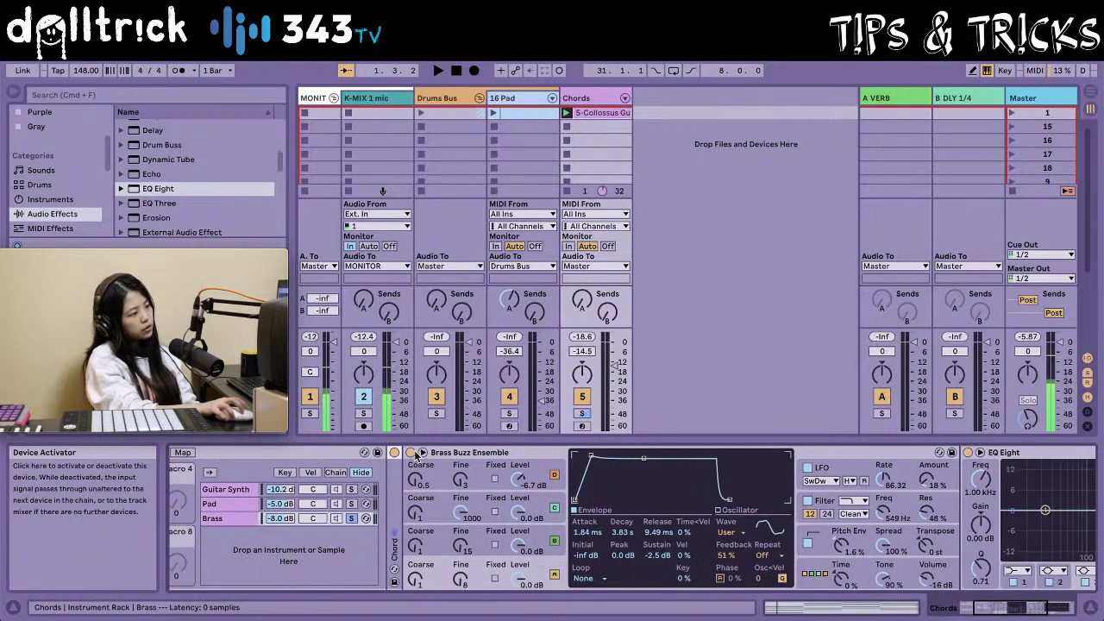
double_click(452, 452)
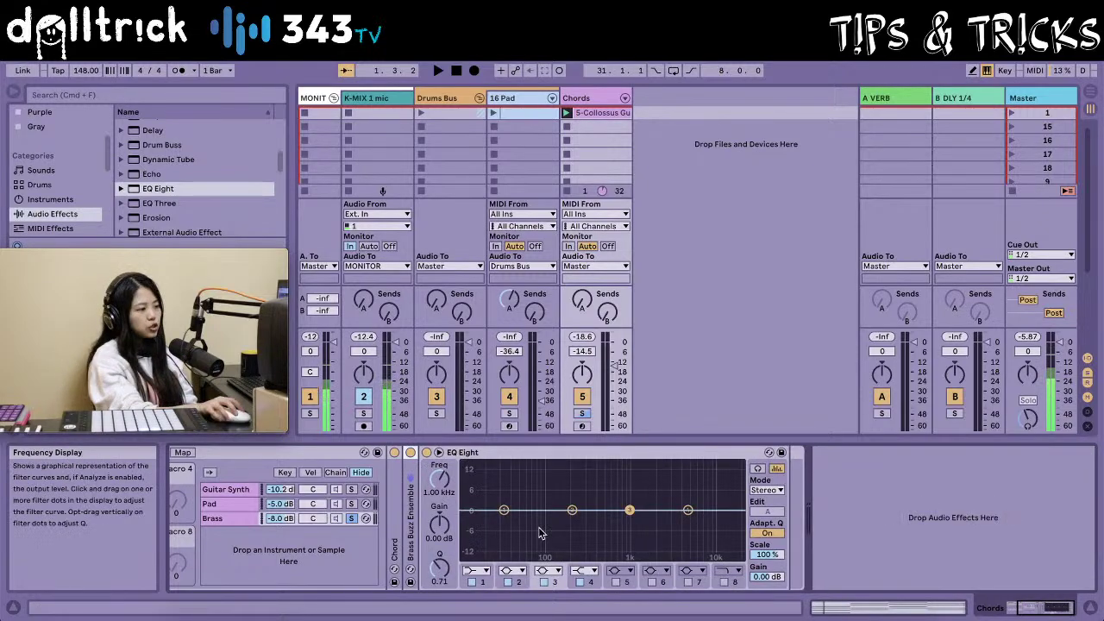
scroll(323, 540, "left", 3)
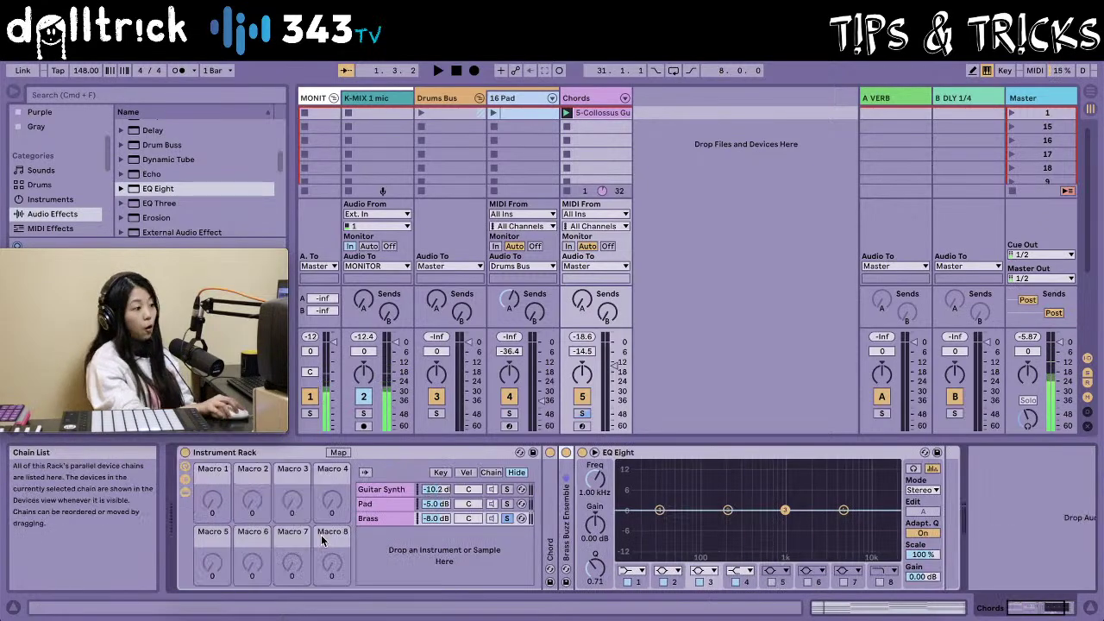
- During playback, make EQ Eight's band 1 a low cut at 199 Hz and lower the Chords track to -32.3 dB
key("space")
left_click(630, 571)
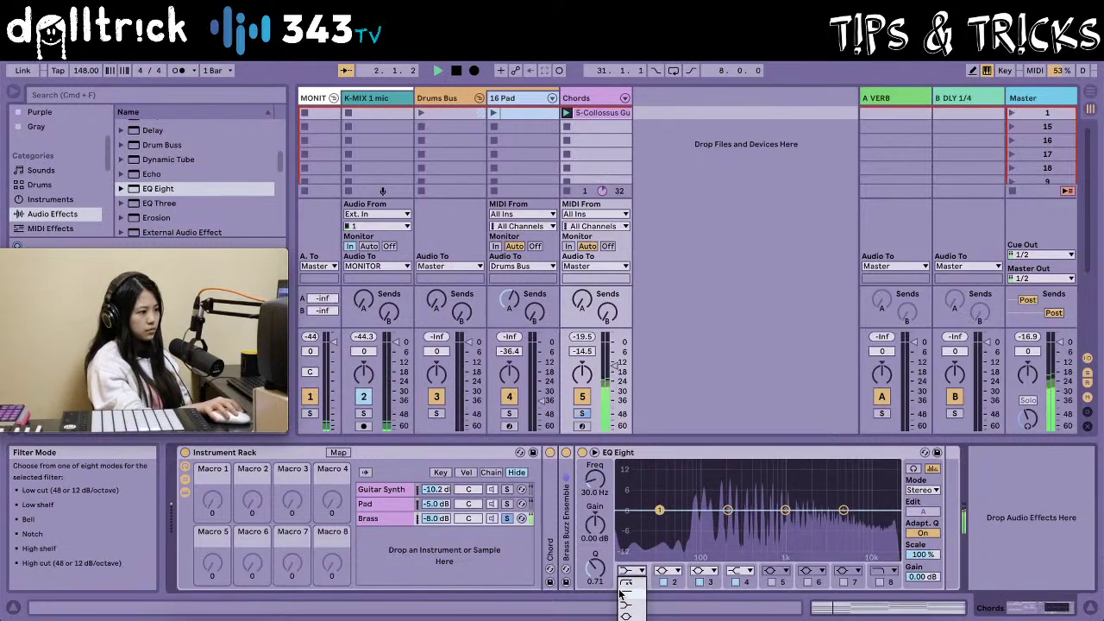
left_click(622, 592)
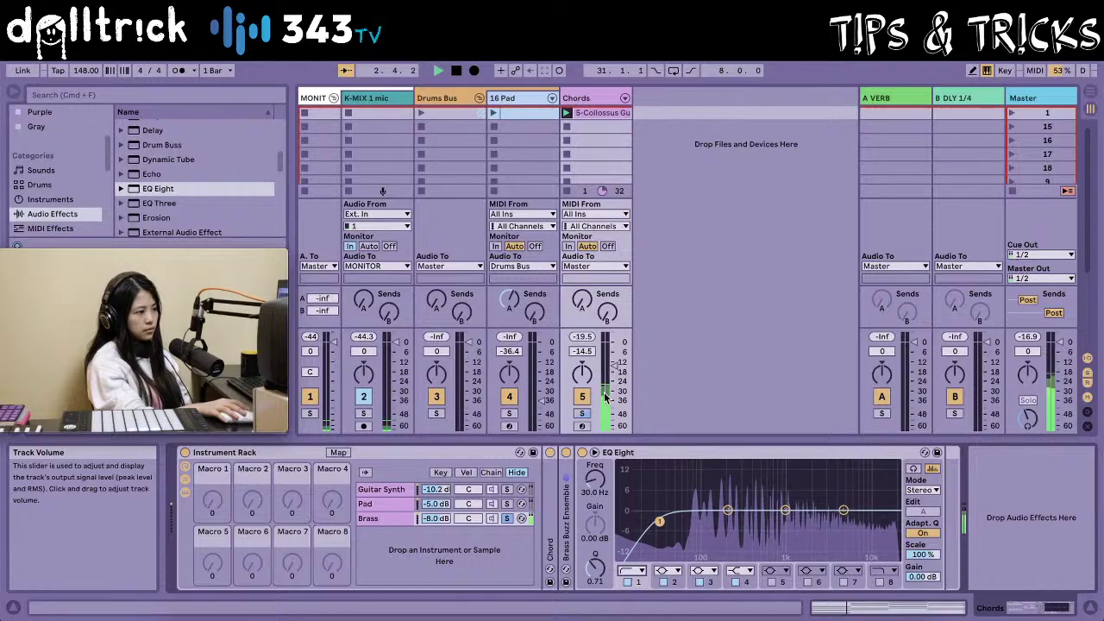
mouse_move(605, 397)
left_mouse_down()
mouse_move(605, 412)
mouse_move(613, 390)
left_mouse_up()
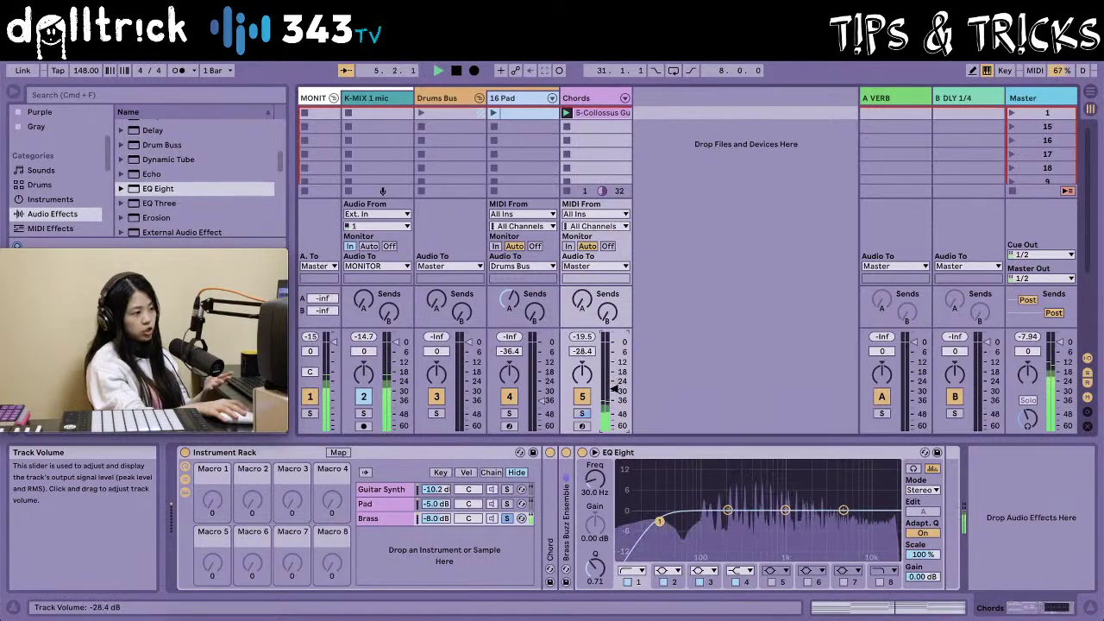
left_click_drag(613, 389, 614, 404)
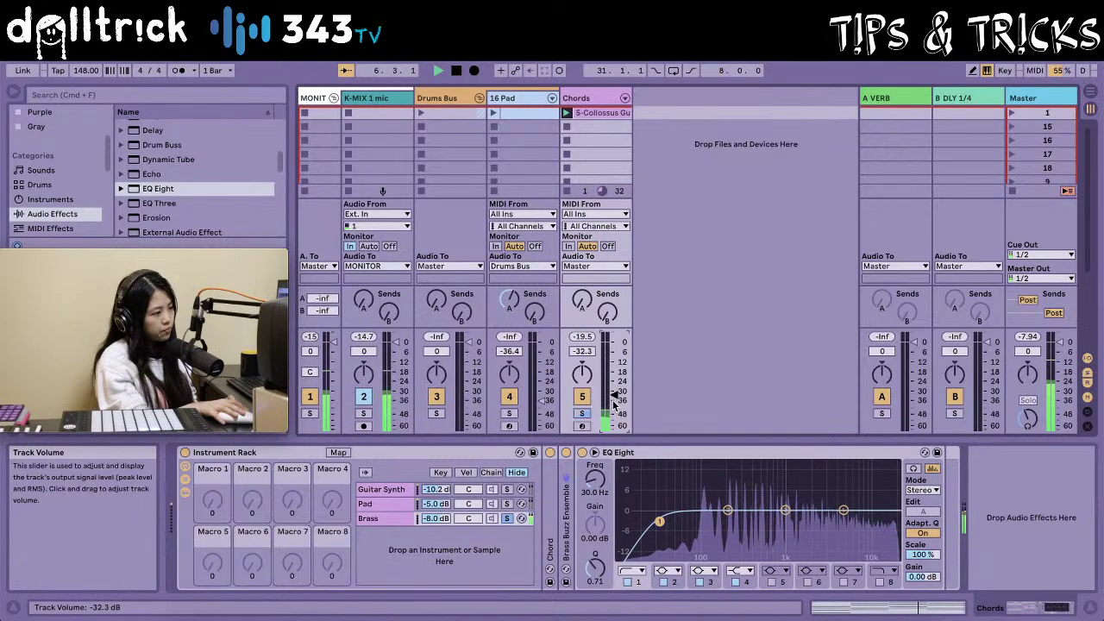
left_click_drag(594, 479, 594, 457)
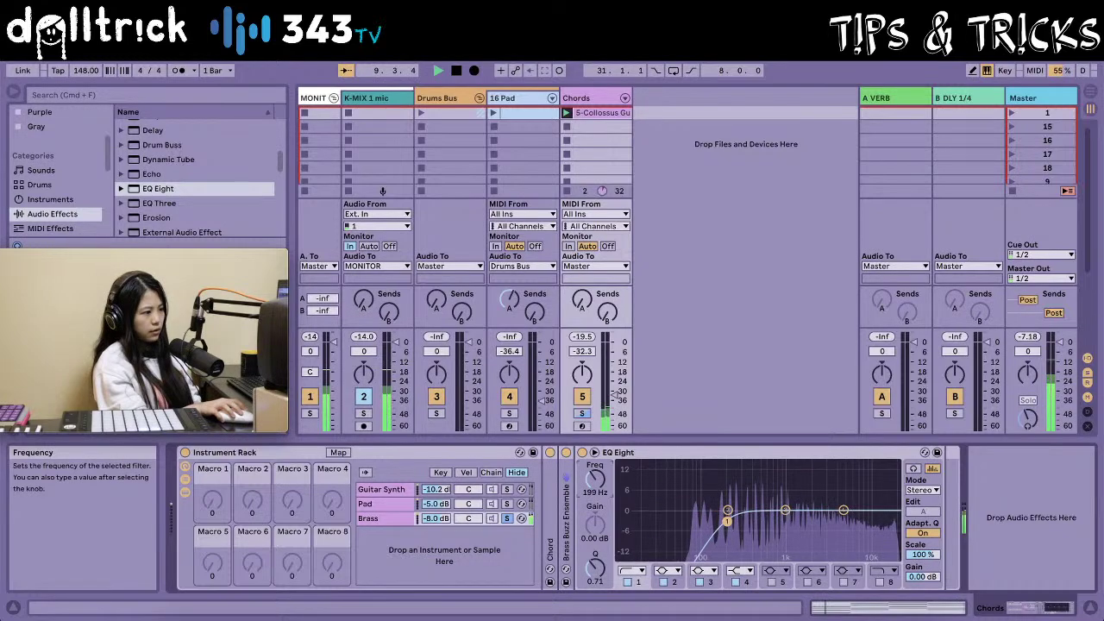
- Set EQ Eight's band 3 to -3.60 dB at 3.23 kHz and raise the Chords track volume to -20.5 dB
left_click_drag(784, 511, 828, 520)
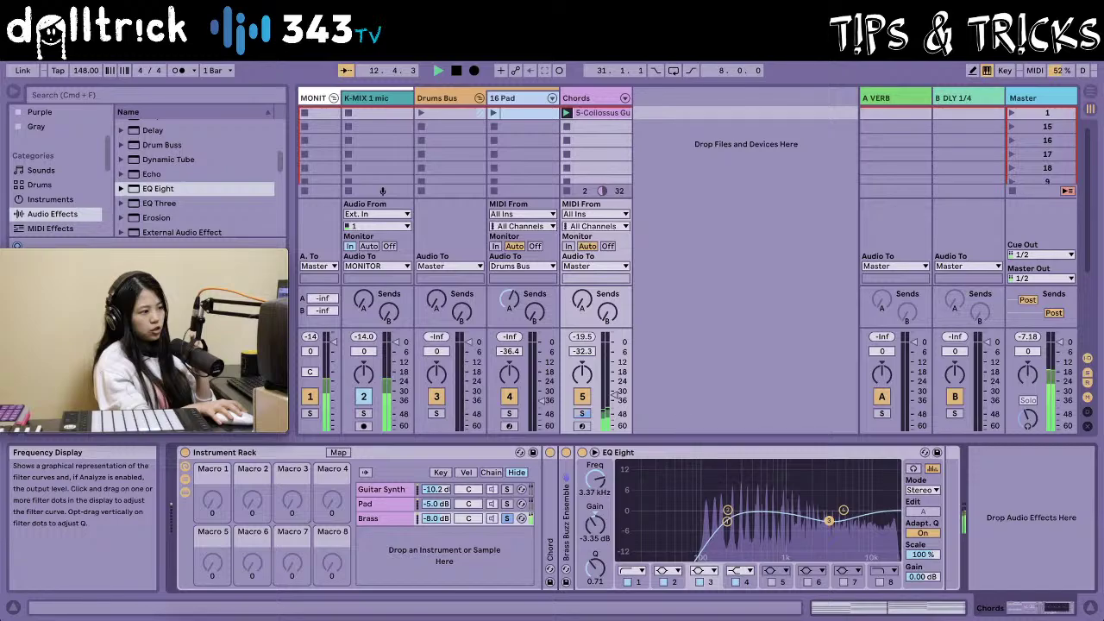
left_click_drag(829, 520, 827, 521)
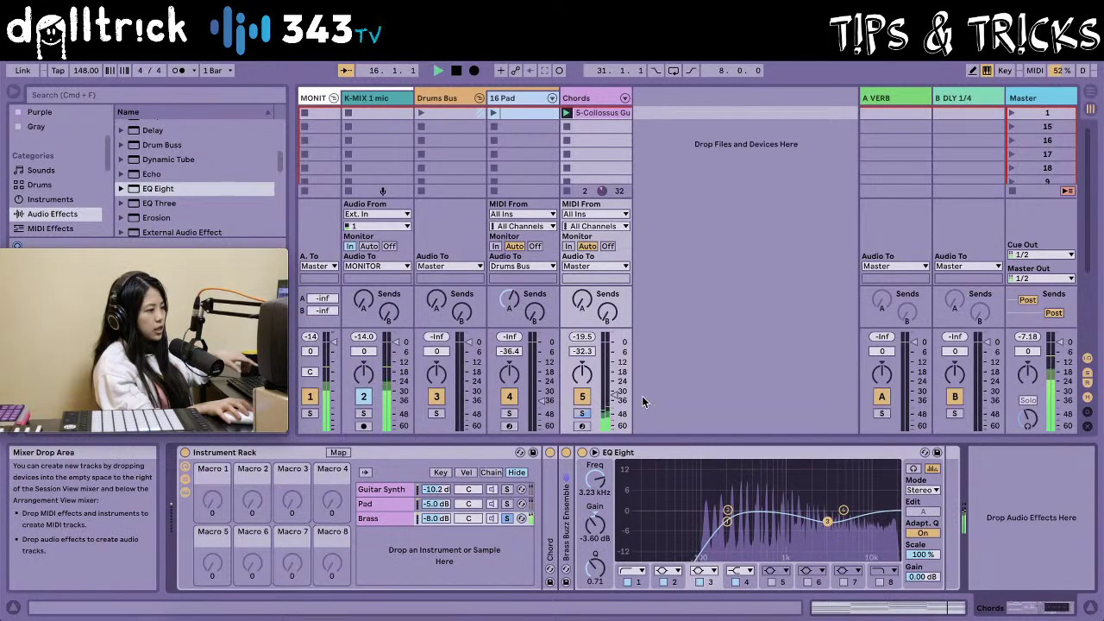
left_click_drag(613, 392, 614, 374)
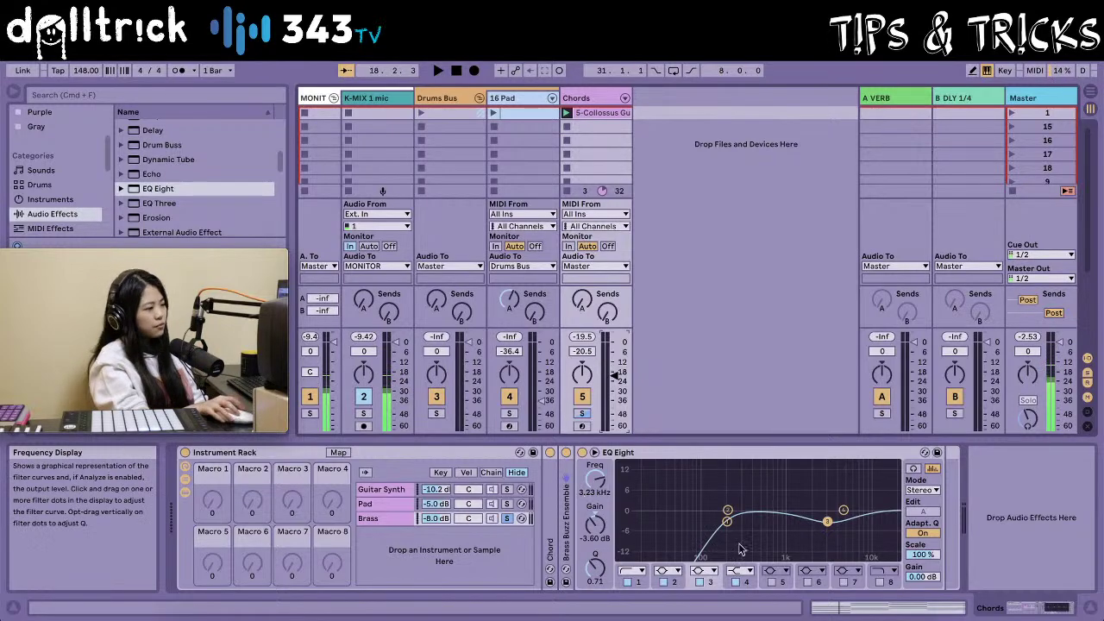
- Review the devices in the Pad, Guitar Synth and Brass chains, and inspect the notes of the Chords clip
left_click(390, 504)
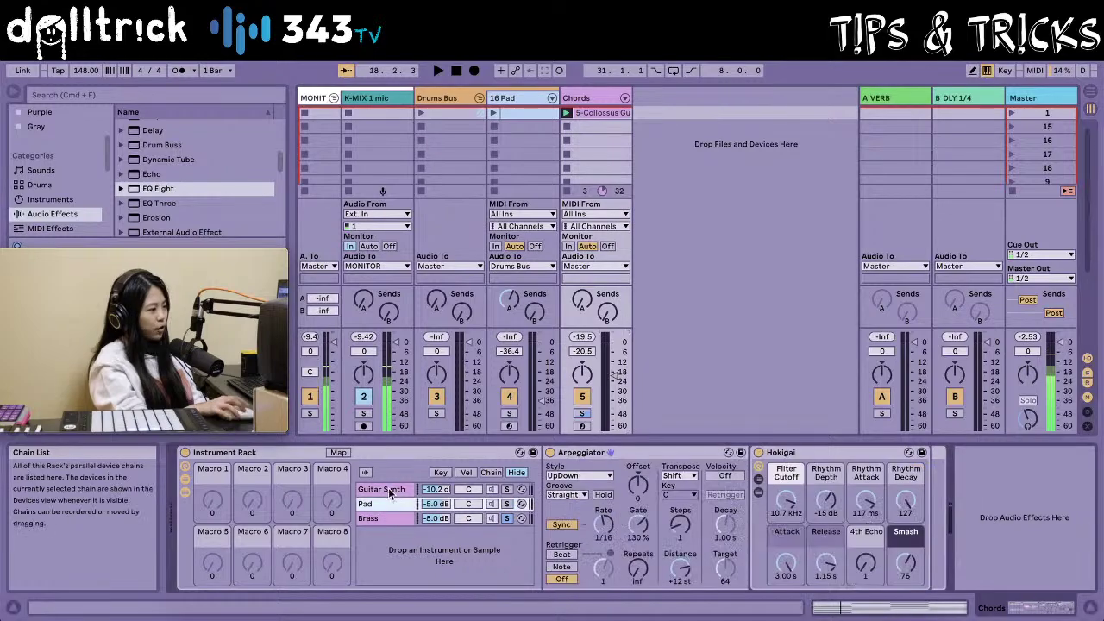
left_click(388, 488)
left_click(388, 519)
left_click(386, 517)
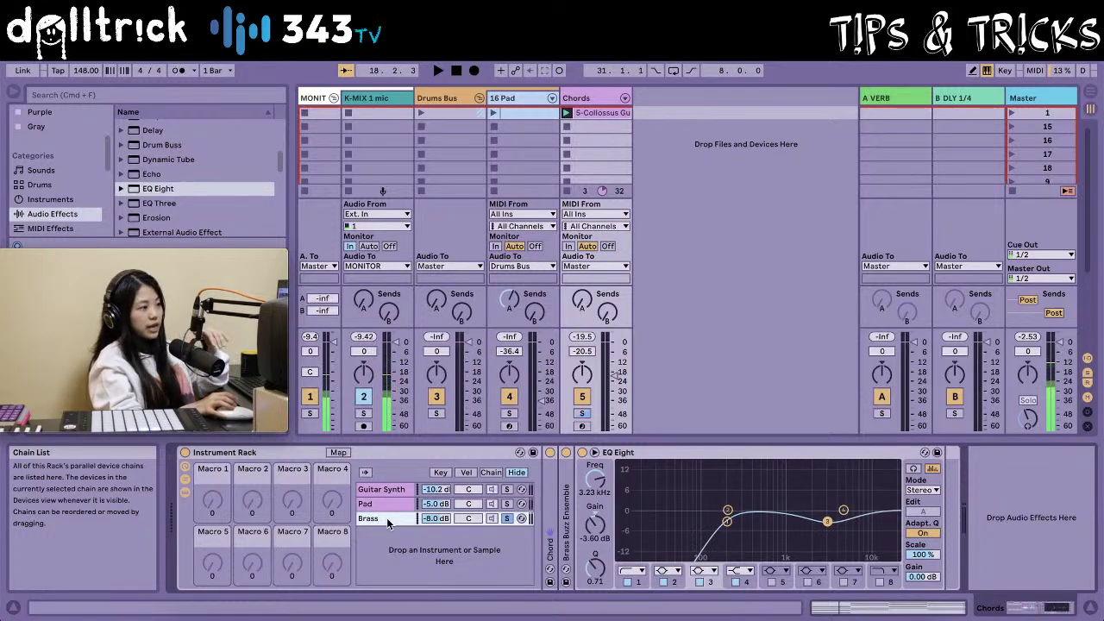
double_click(602, 113)
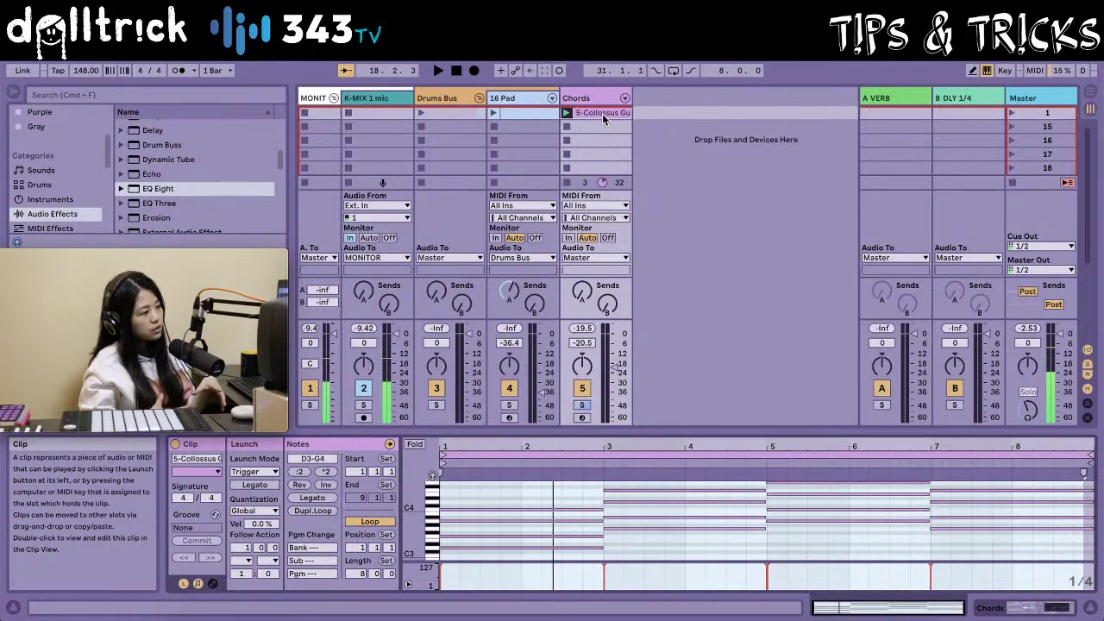
key("shift+Tab")
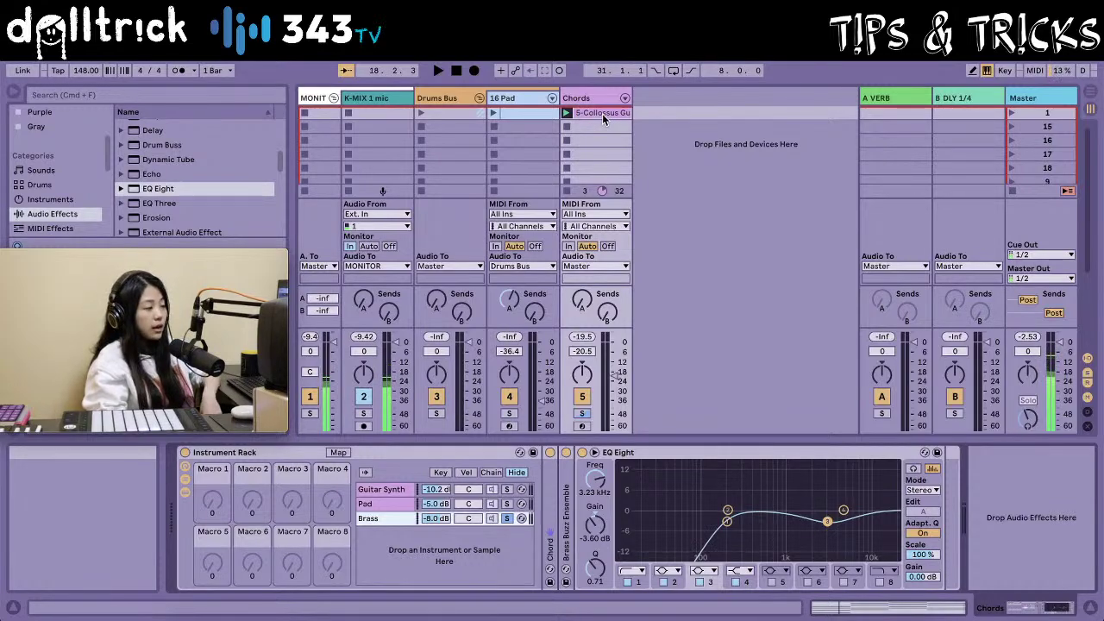
- Select the Chords track, browse the Sounds categories, collapse the Pad folder and expand Mallets to look for another layer
left_click(598, 97)
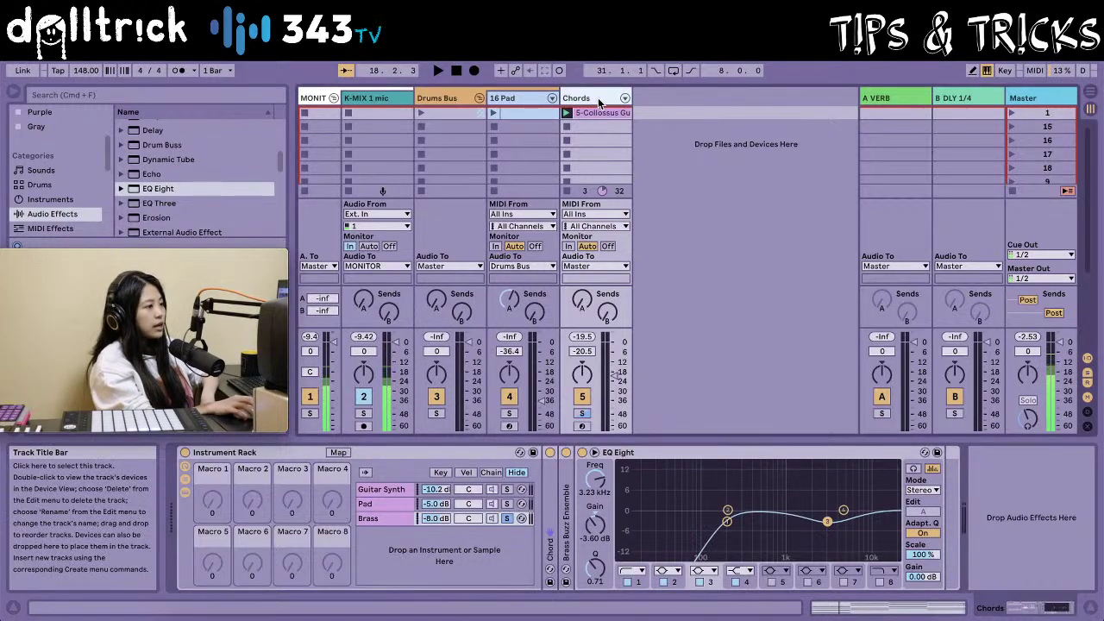
left_click(86, 170)
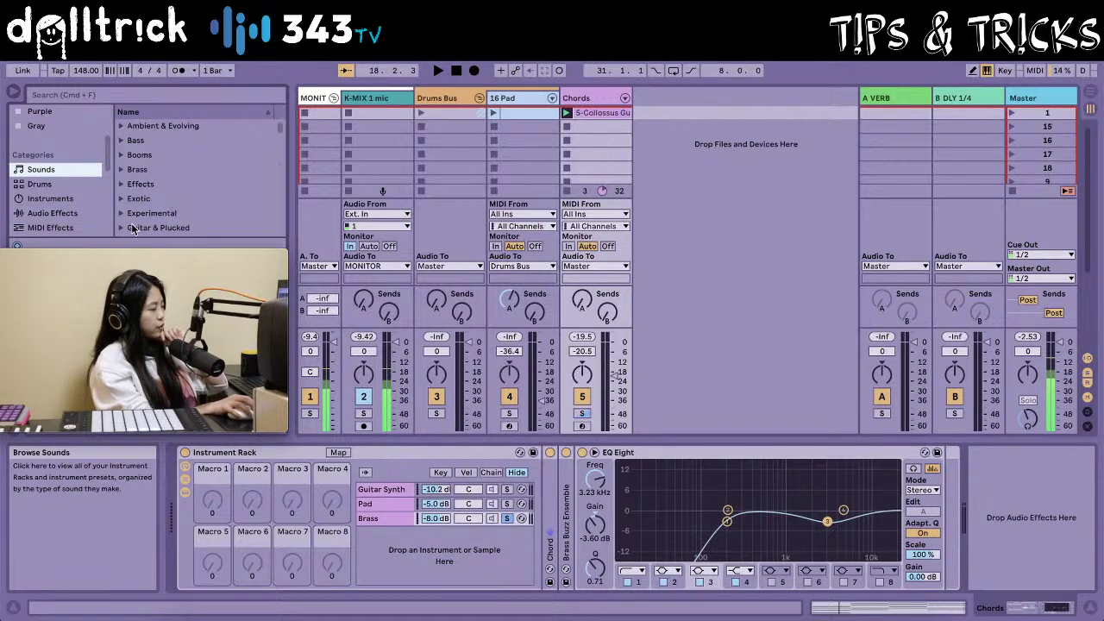
scroll(156, 202, "down", 3)
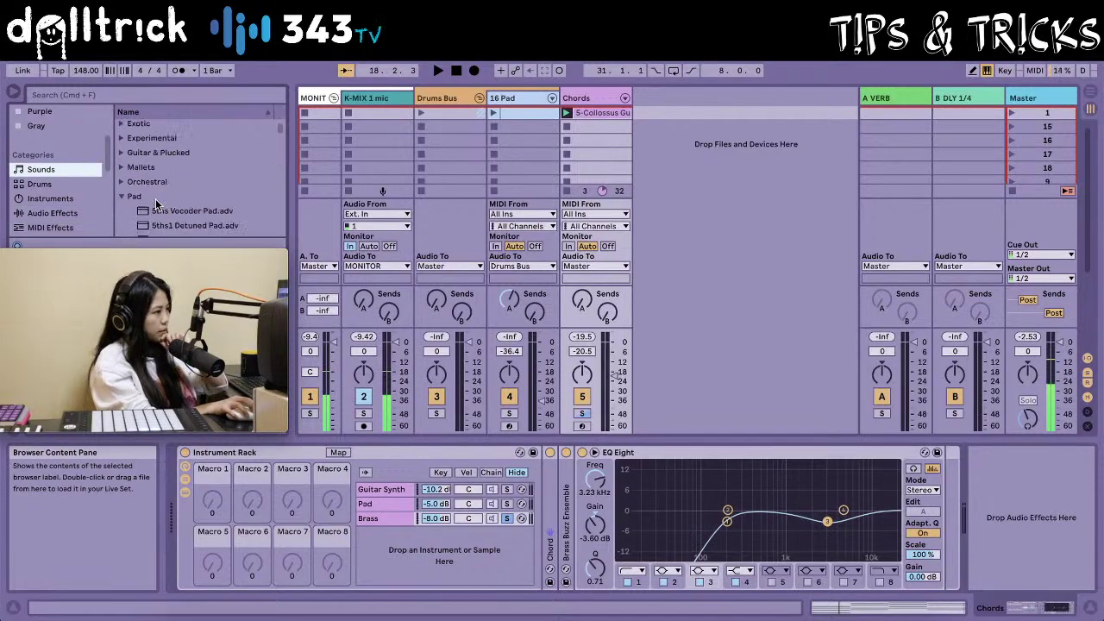
scroll(156, 203, "down", 5)
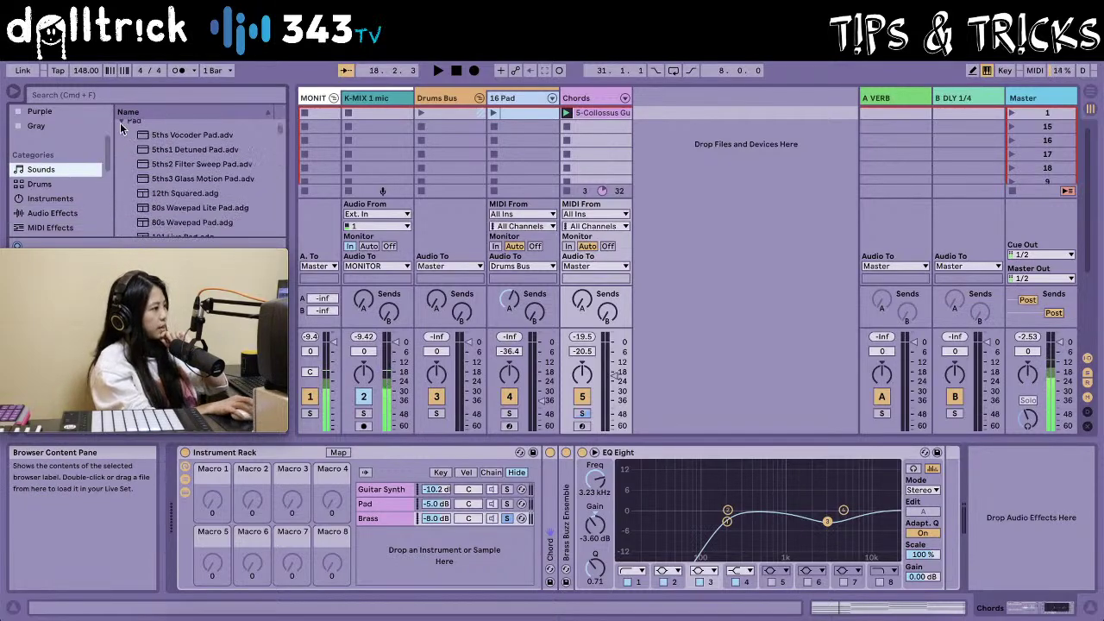
left_click(122, 123)
scroll(125, 200, "down", 2)
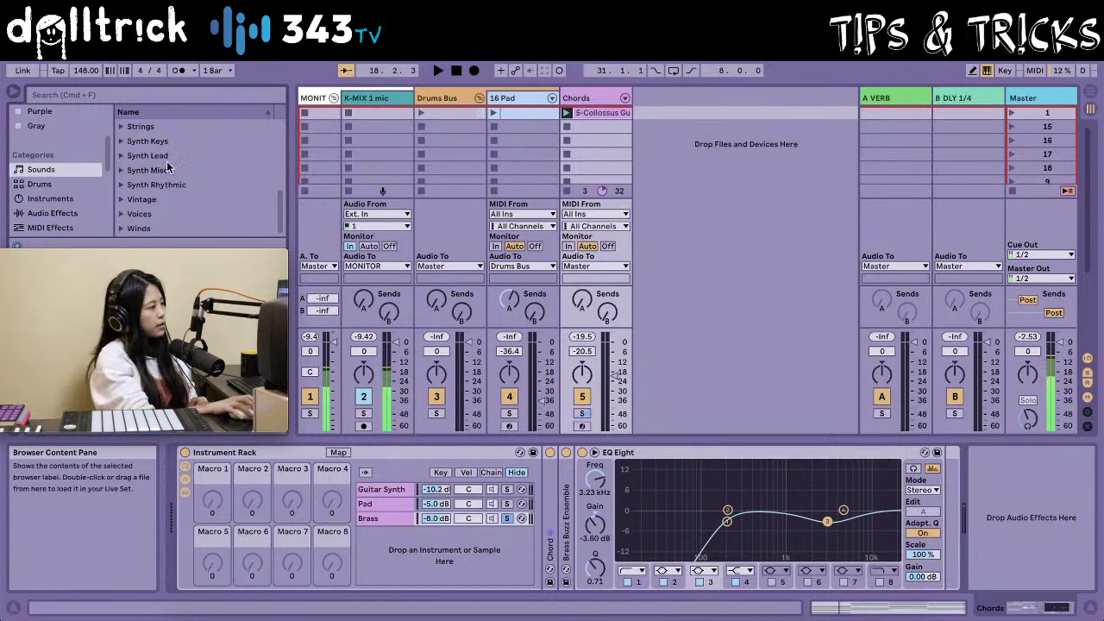
scroll(151, 200, "up", 3)
left_click(156, 201)
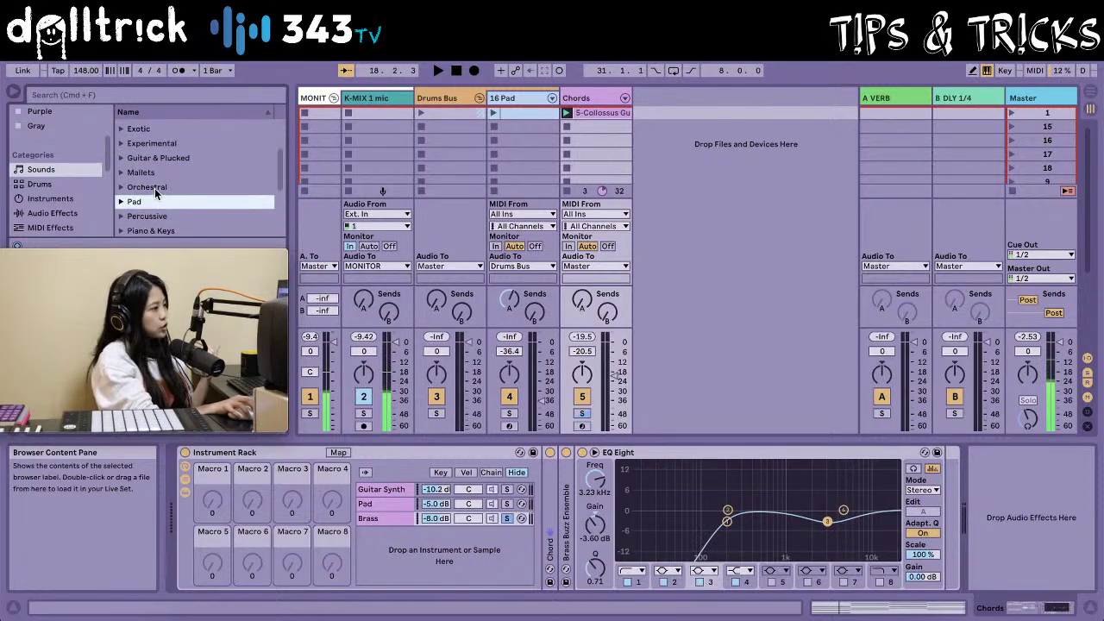
left_click(122, 171)
scroll(198, 207, "down", 5)
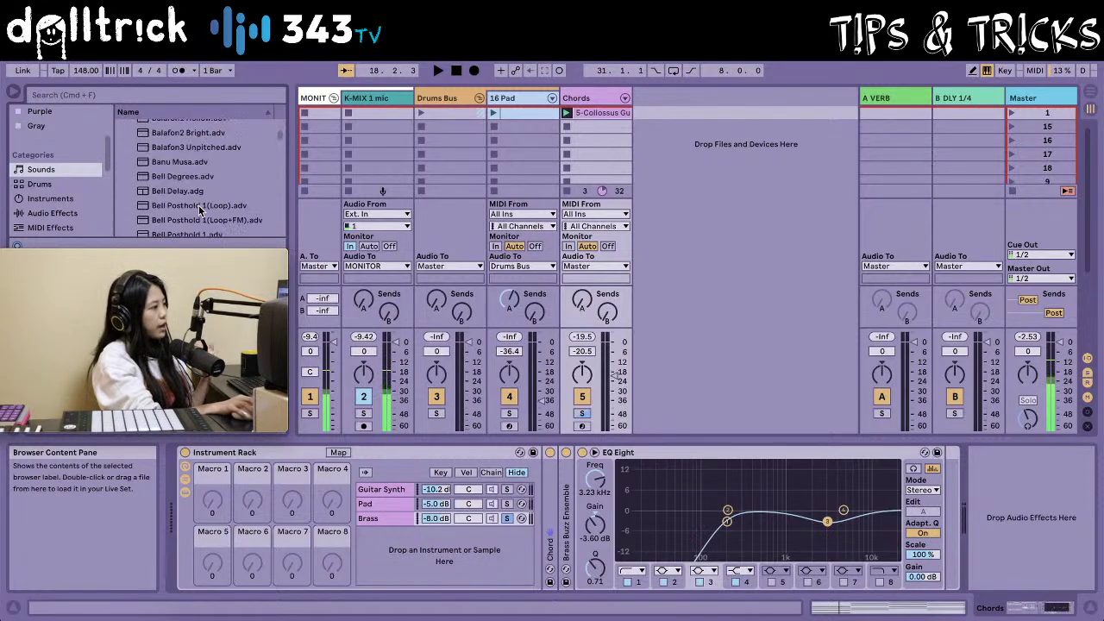
- Audition mallet presets from Bell Posthold 1(Loop) through Dixxon Carillon and browse on through the Mallets folder to the glockenspiels
left_click(203, 207)
key("Down")
key("Down")
key("Down")
key("Down")
key("Down")
key("Down")
key("Down")
key("Down")
key("Down")
key("Down")
key("Down")
key("Down")
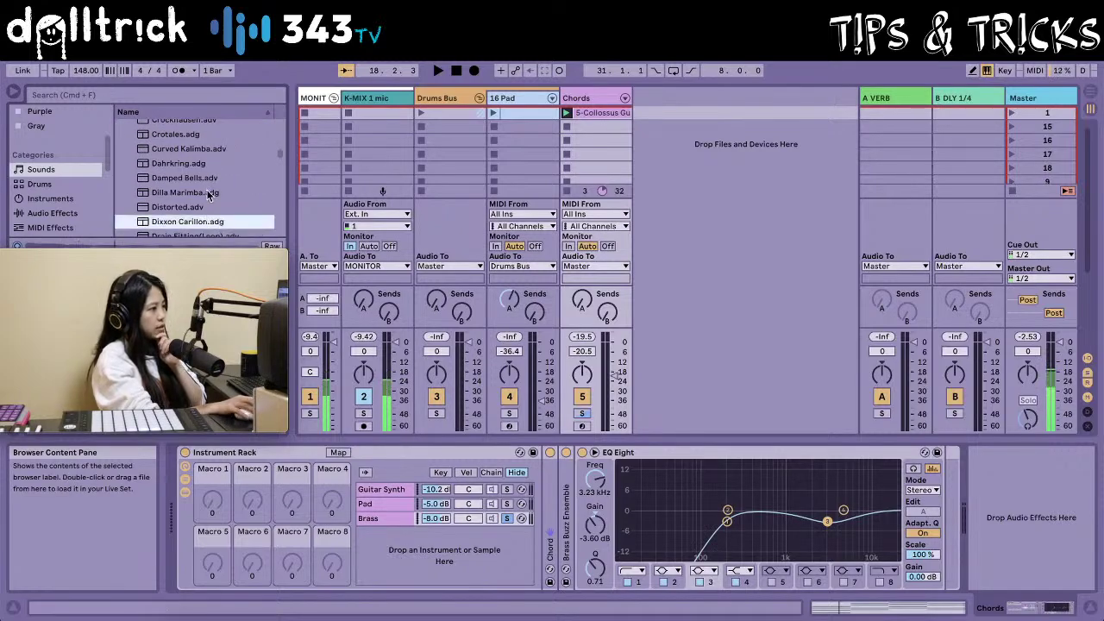
left_click(209, 178)
left_click(189, 150)
scroll(189, 173, "down", 10)
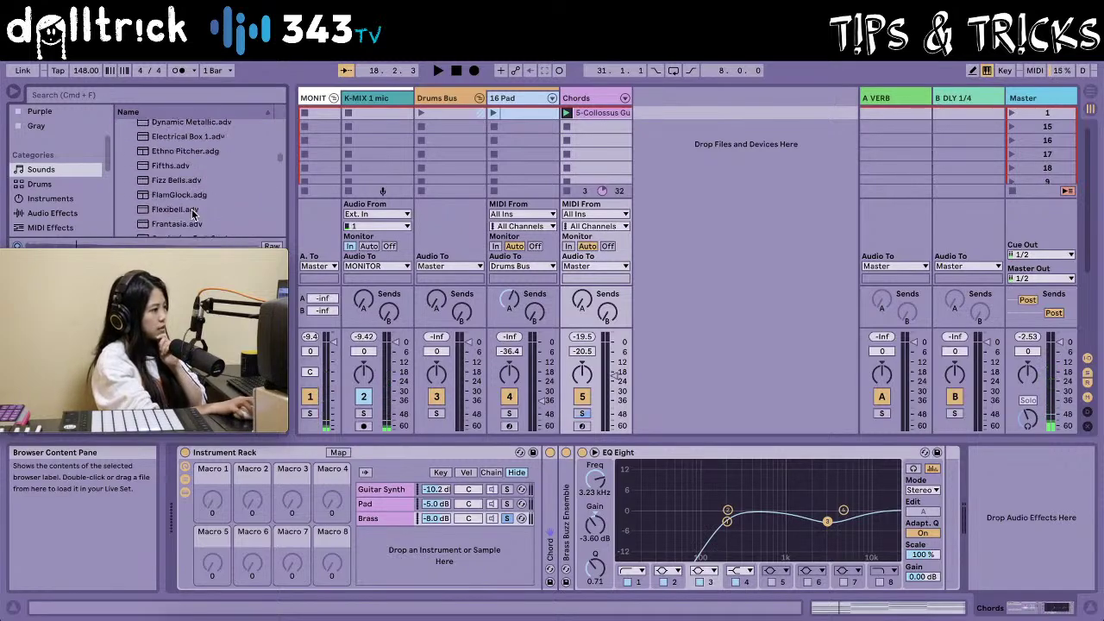
scroll(192, 214, "up", 8)
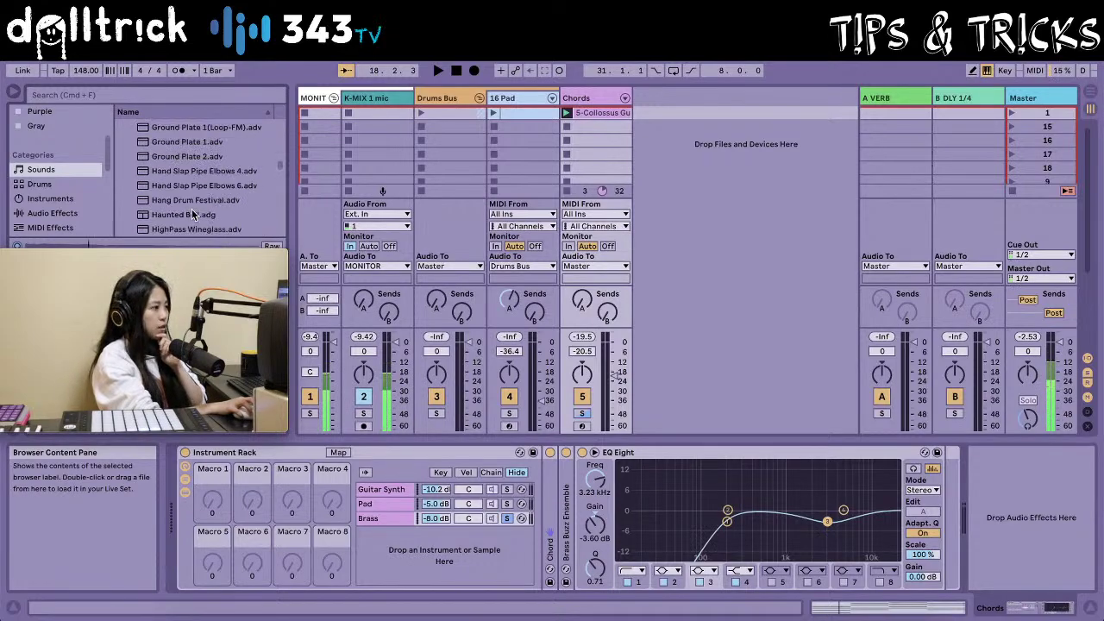
scroll(192, 213, "up", 4)
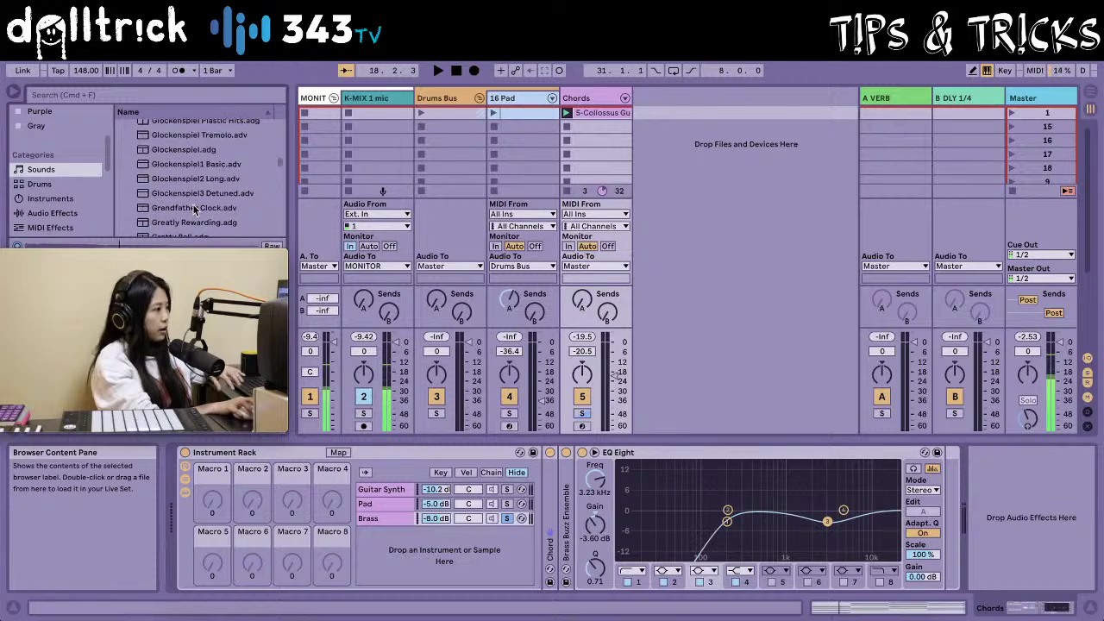
- Preview several glockenspiel presets and load Glockenspiel1 Basic onto a new MIDI track beside the Chords track
left_click(198, 150)
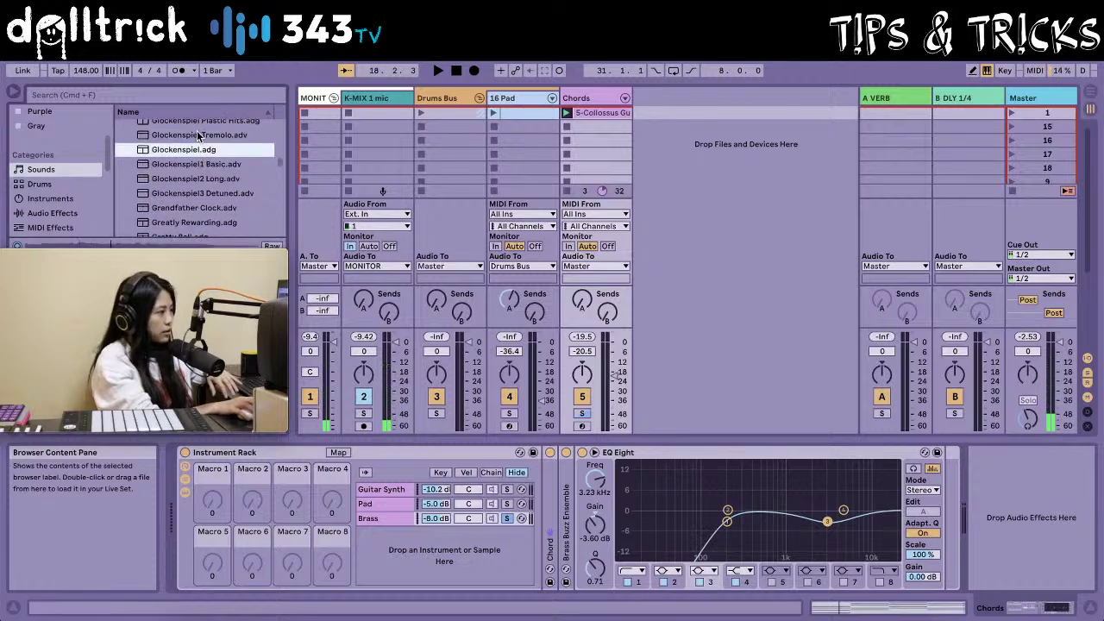
left_click(199, 136)
left_click(185, 164)
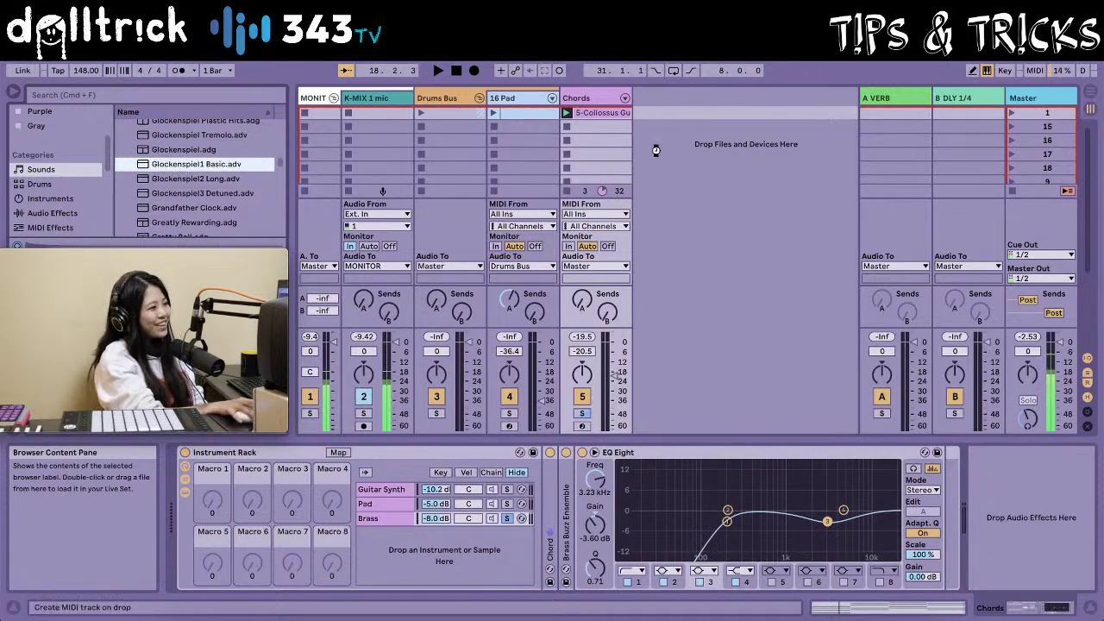
left_click_drag(163, 167, 656, 154)
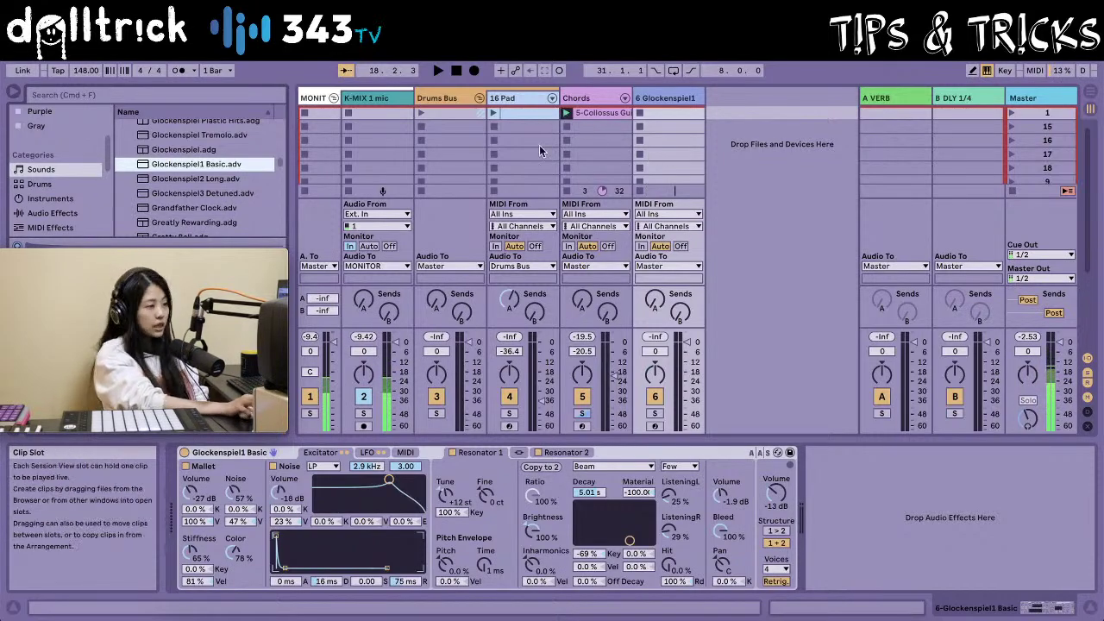
- Copy the chord clip from the Chords track into the first clip slot of the Glockenspiel1 track
left_click(583, 115)
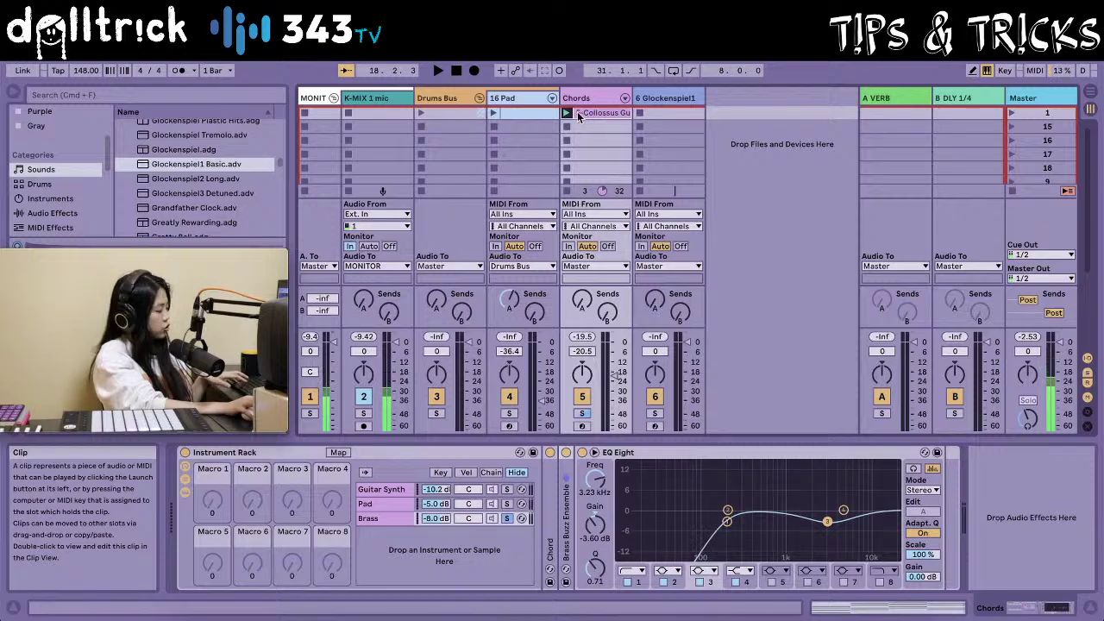
left_click_drag(578, 117, 664, 114)
left_click(664, 99)
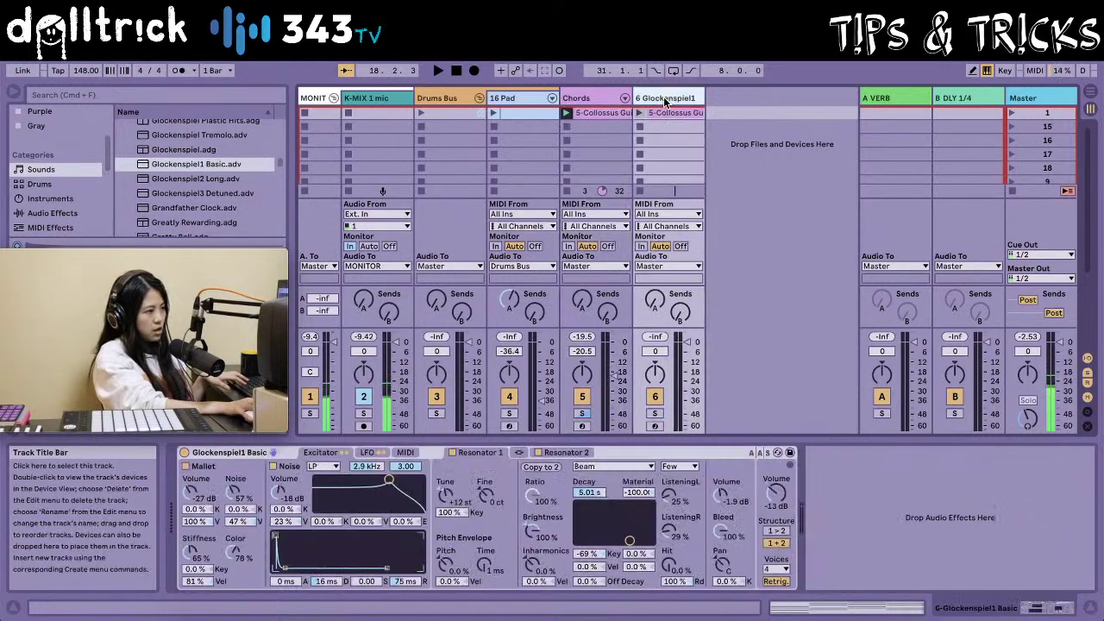
- Solo the Glockenspiel1 track, play its clip and lower the track volume to -18.6 dB
left_click(657, 415)
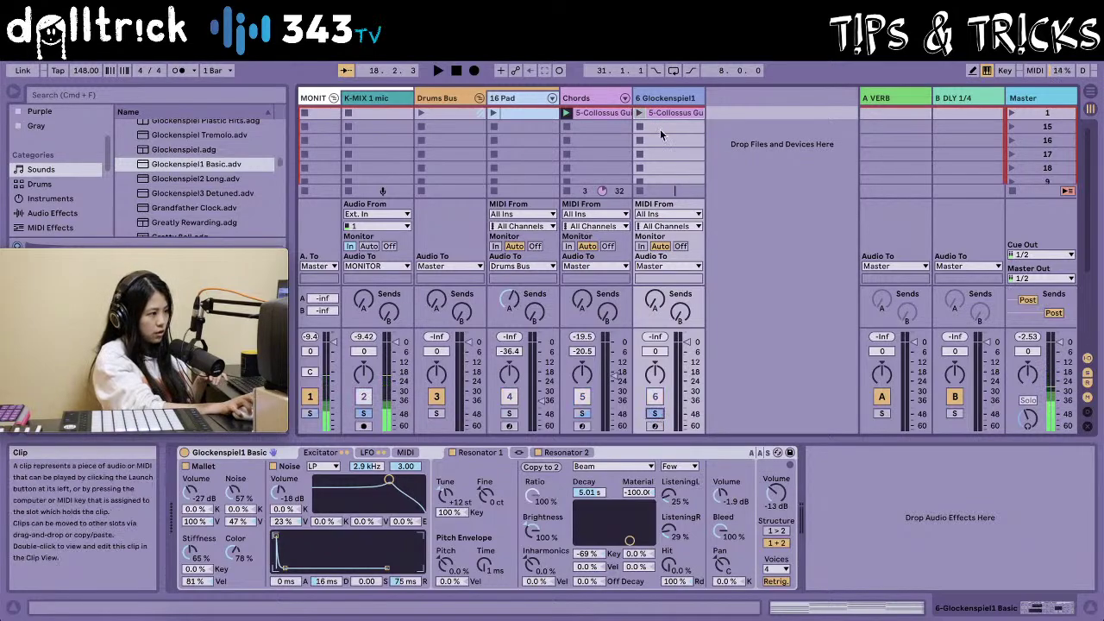
left_click(639, 113)
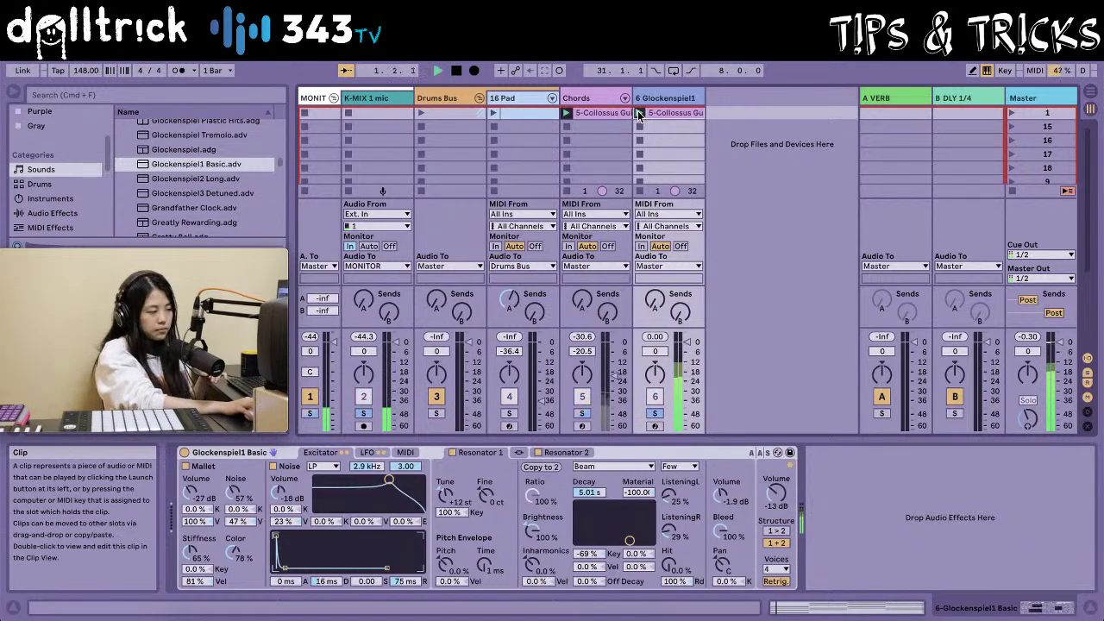
left_click_drag(687, 342, 687, 372)
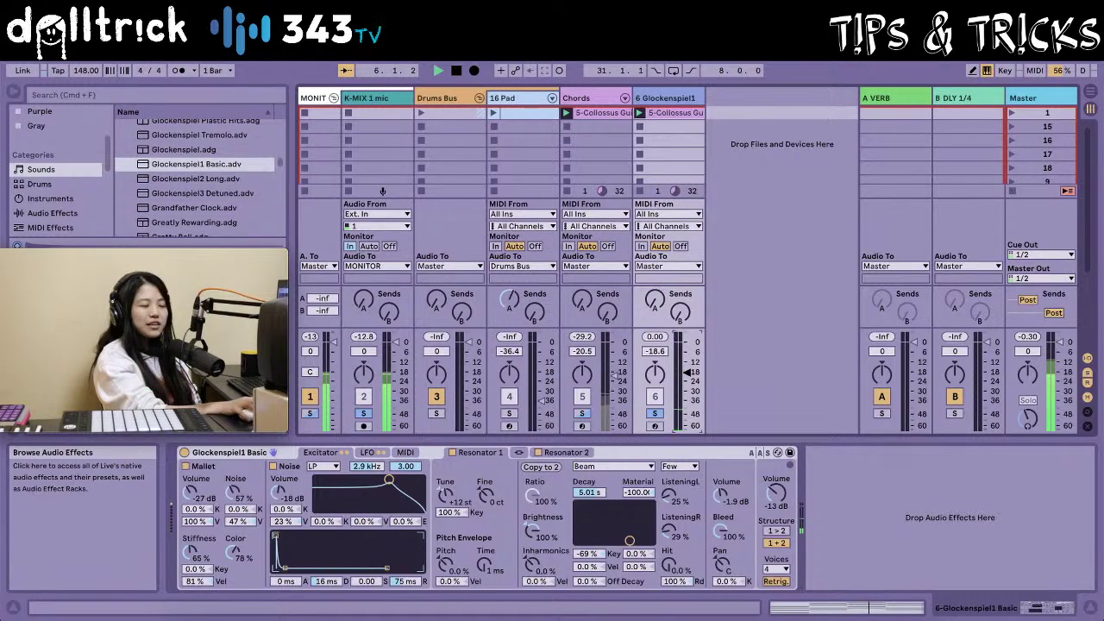
- Add the Arpeggiator MIDI effect in front of Glockenspiel1 Basic on the Glockenspiel1 track
left_click(48, 199)
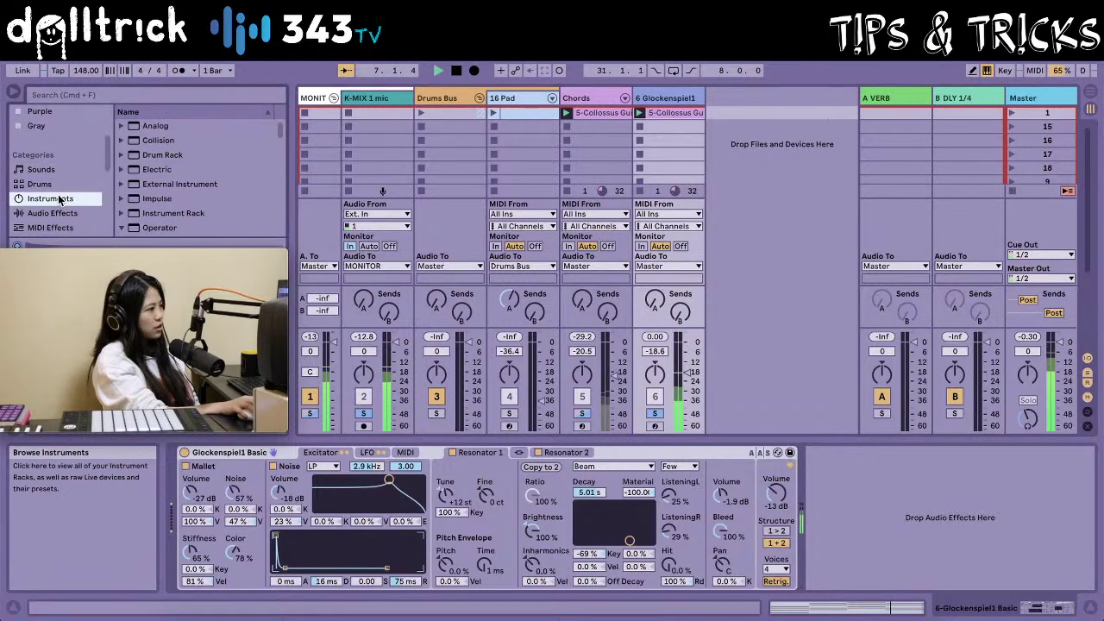
left_click(64, 228)
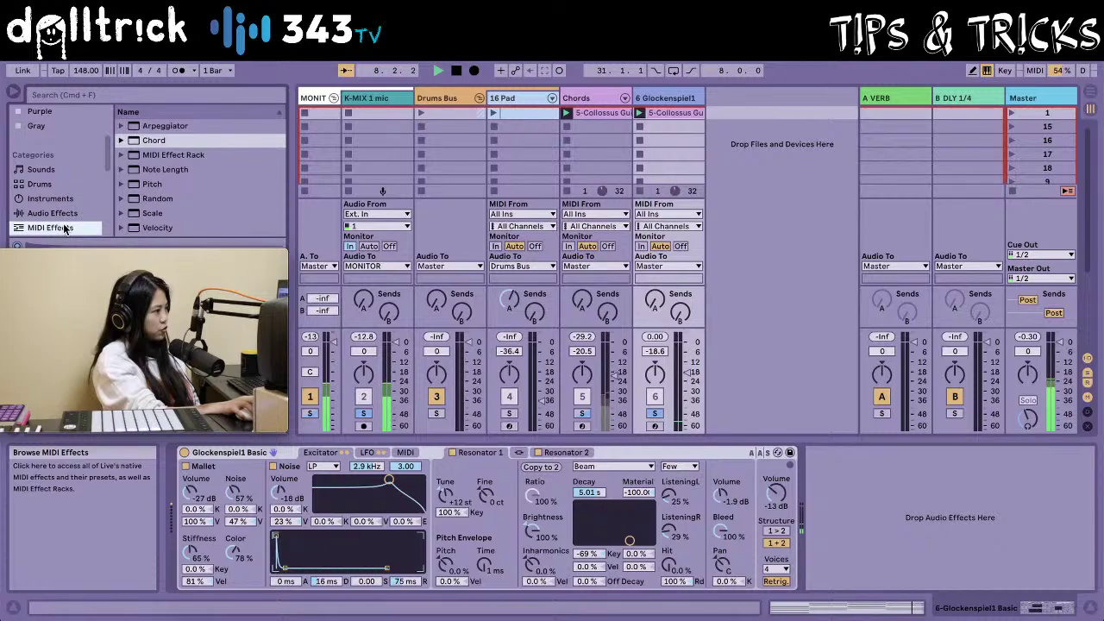
left_click(164, 126)
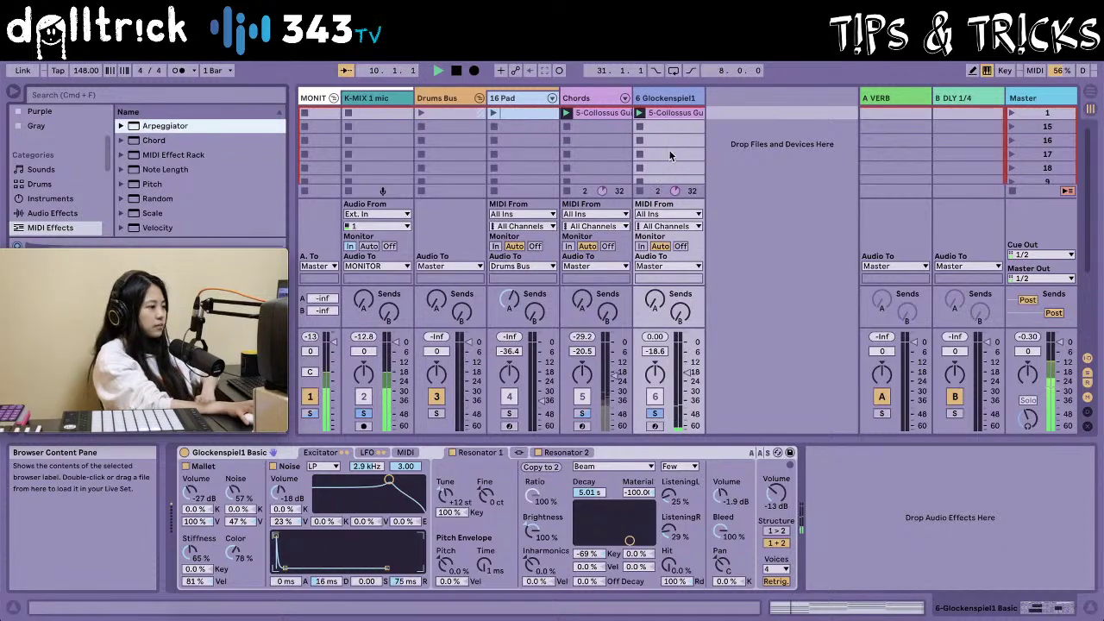
key("Return")
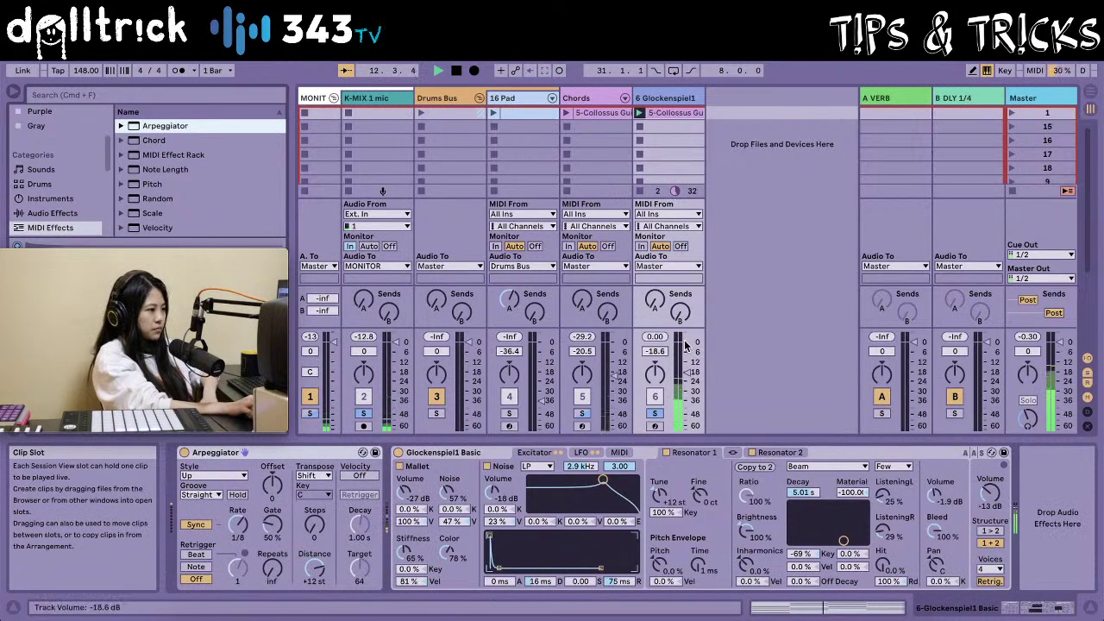
- Set the Arpeggiator's rate to 1/48 and its steps to 2, bringing the Glockenspiel1 track volume down to -61.0 dB
left_click_drag(685, 344, 686, 390)
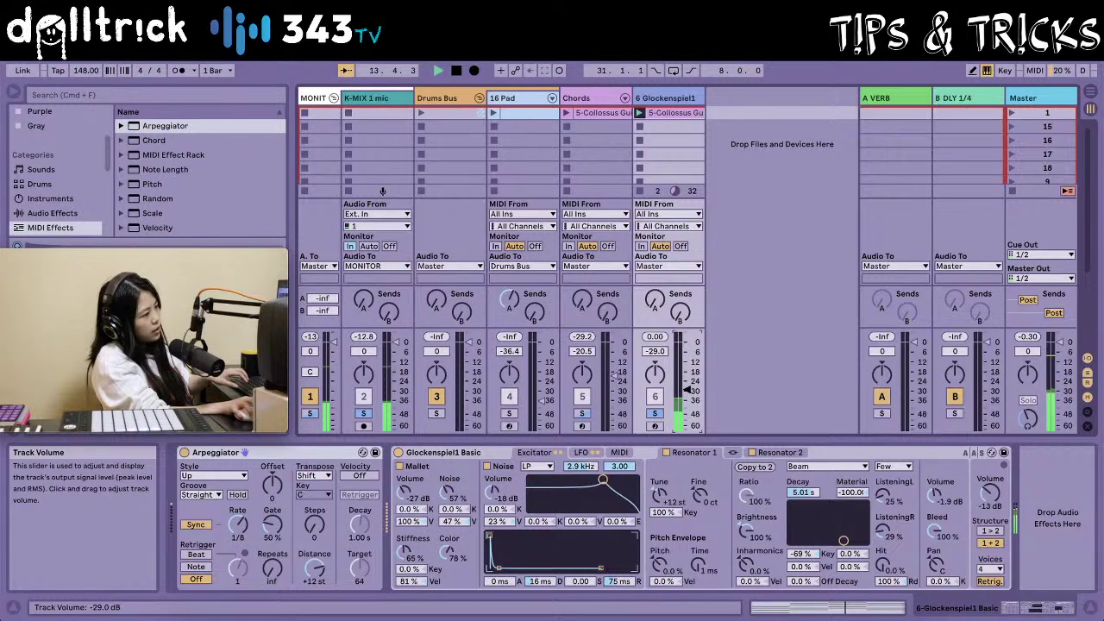
left_click_drag(688, 390, 687, 416)
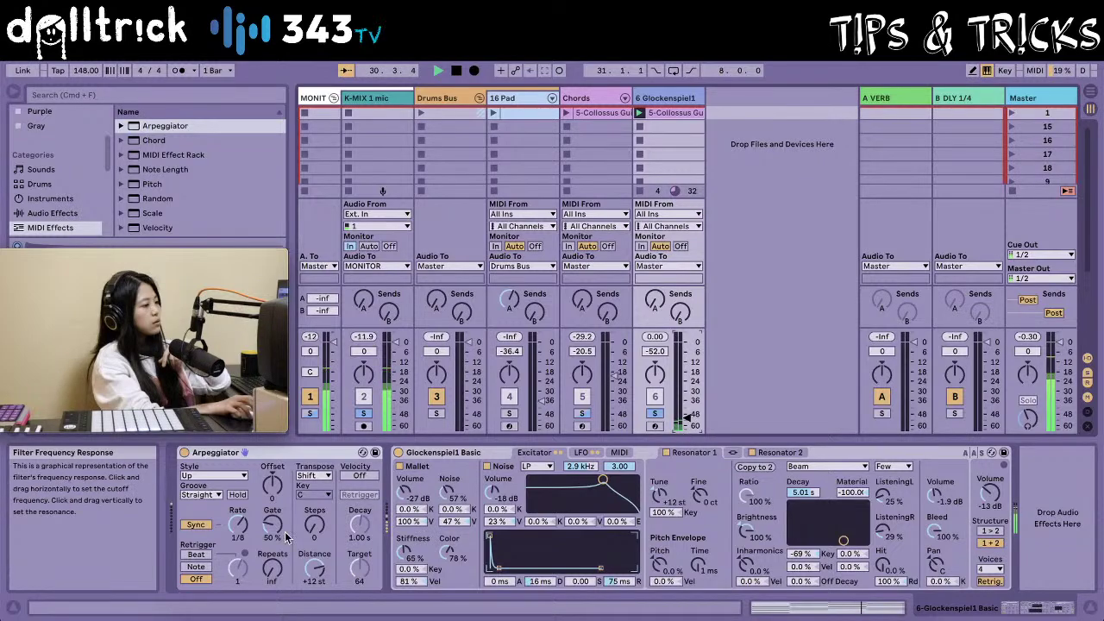
left_click_drag(237, 524, 237, 559)
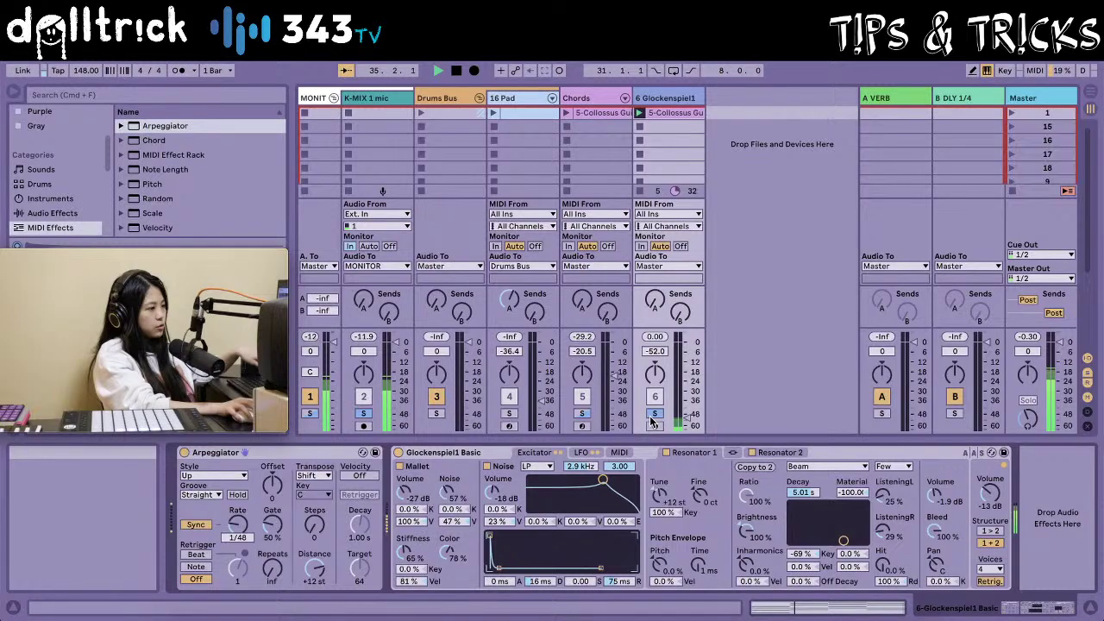
mouse_move(685, 417)
left_mouse_down()
mouse_move(686, 393)
mouse_move(681, 426)
left_mouse_up()
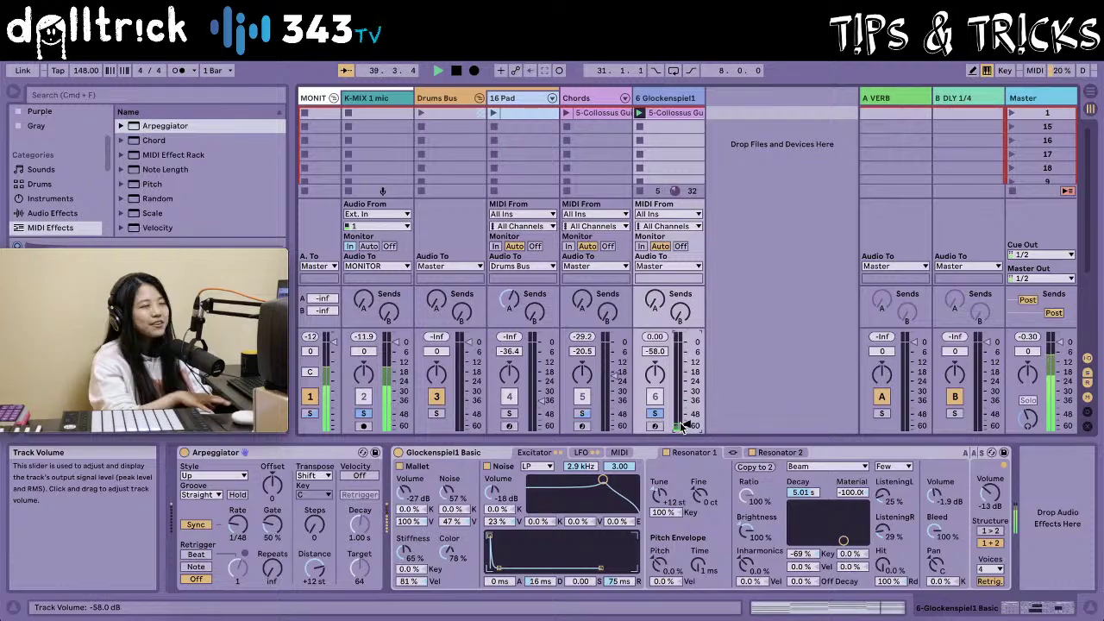
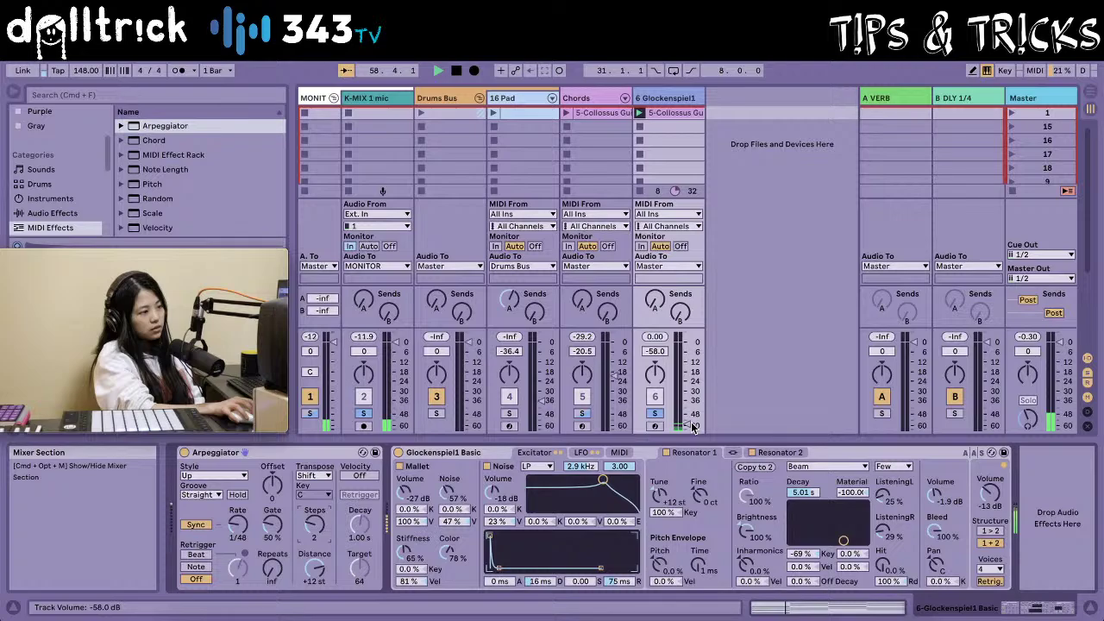
left_click_drag(694, 427, 664, 436)
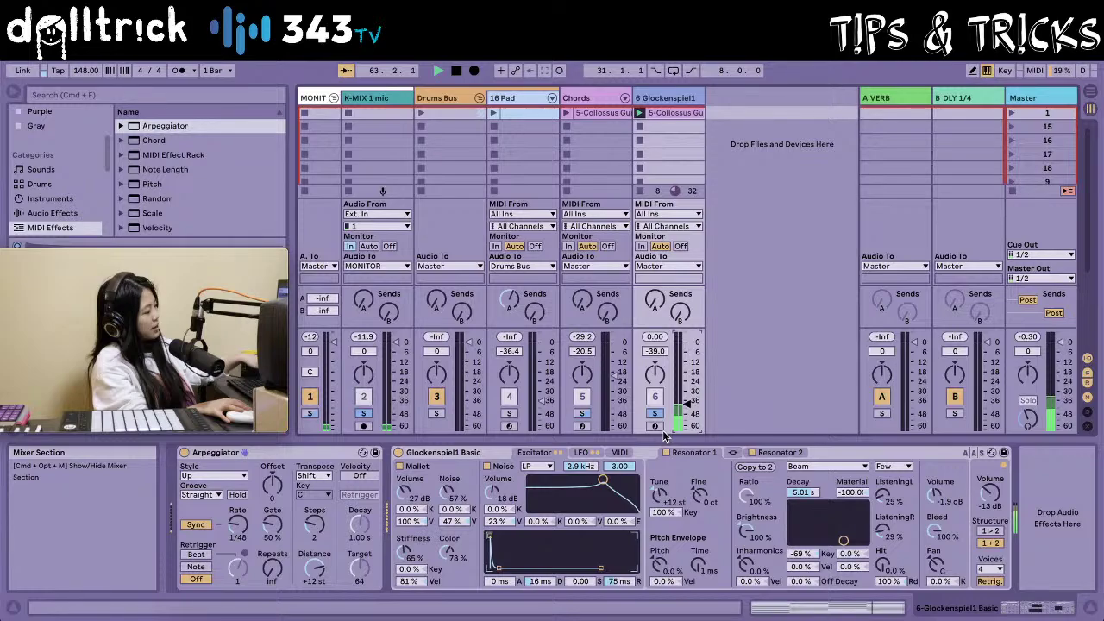
left_click_drag(686, 403, 685, 426)
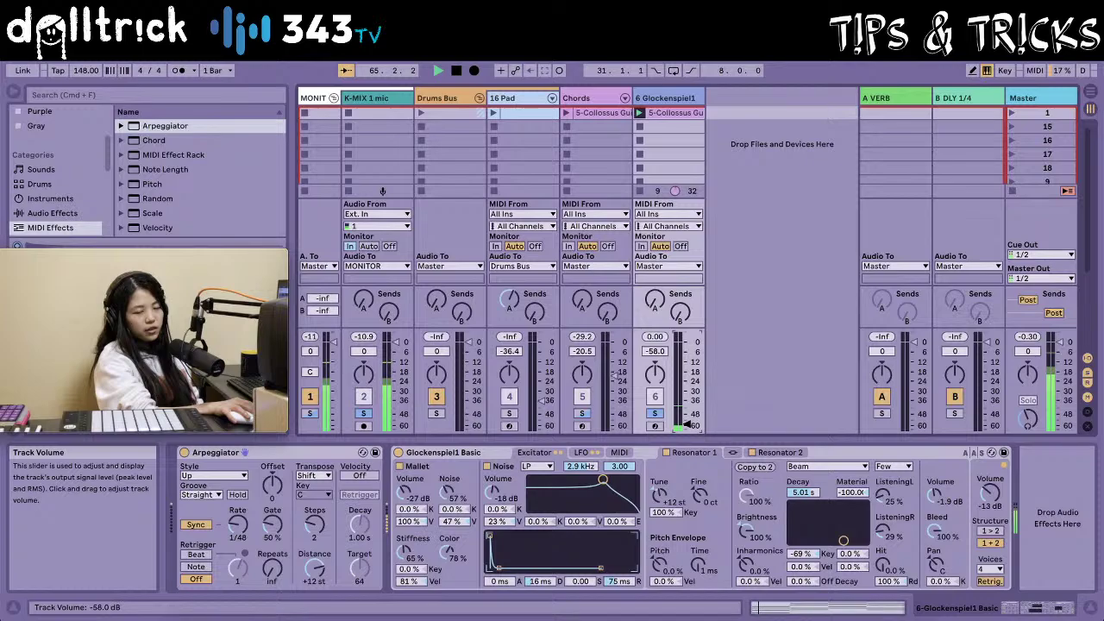
left_click_drag(685, 424, 686, 427)
- Shorten all chords in the Glockenspiel1 clip to one beat and set the Arpeggiator's rate to 1/32
key("shift+Tab")
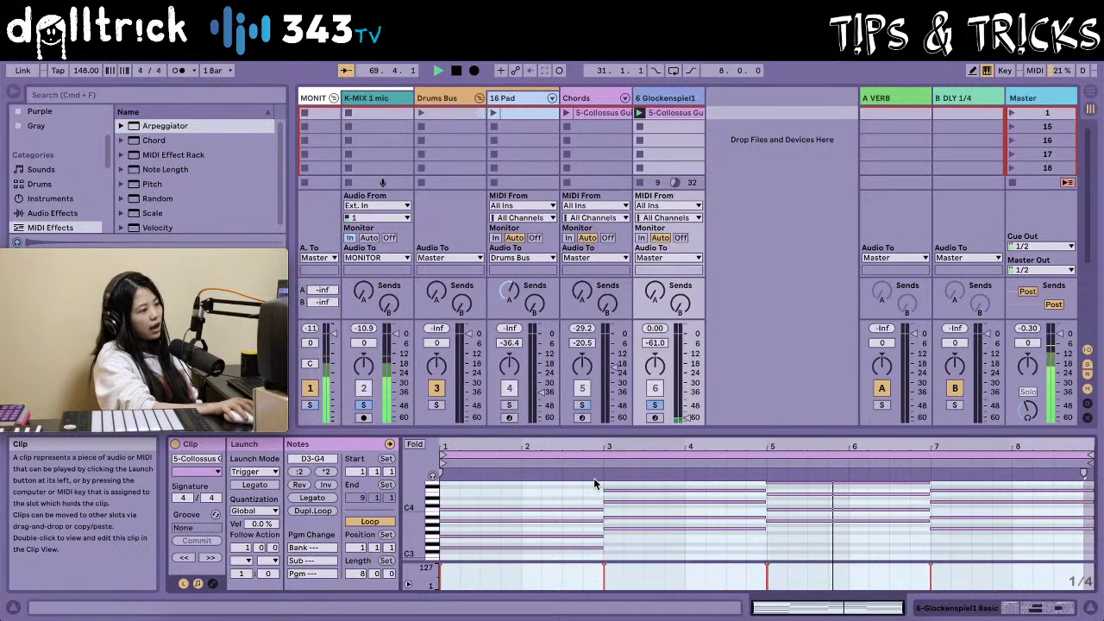
key("super+a")
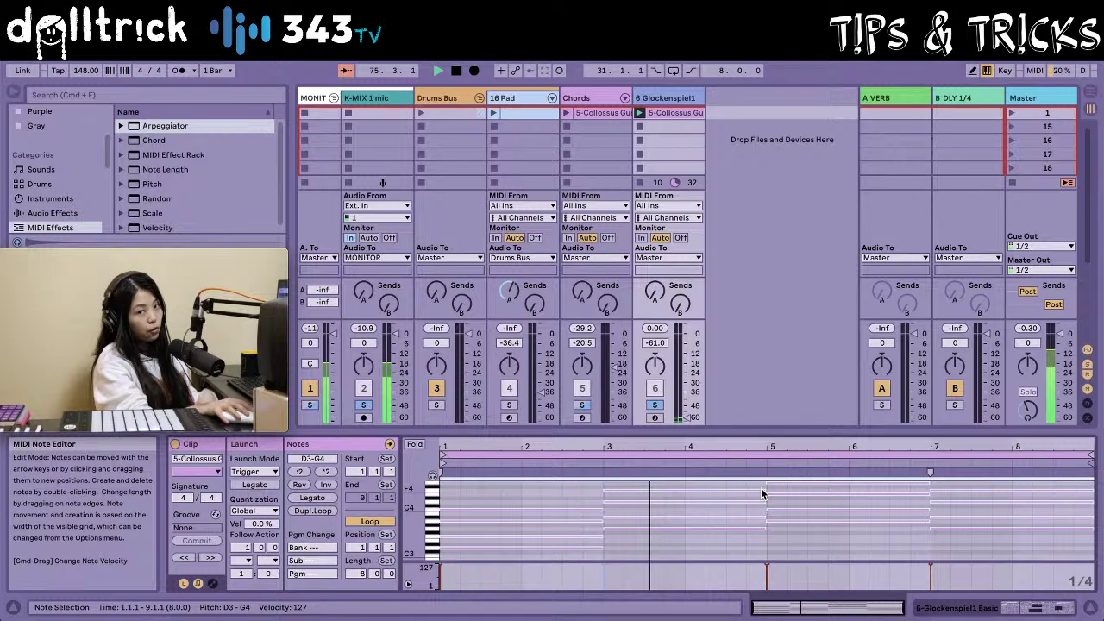
left_click(557, 485)
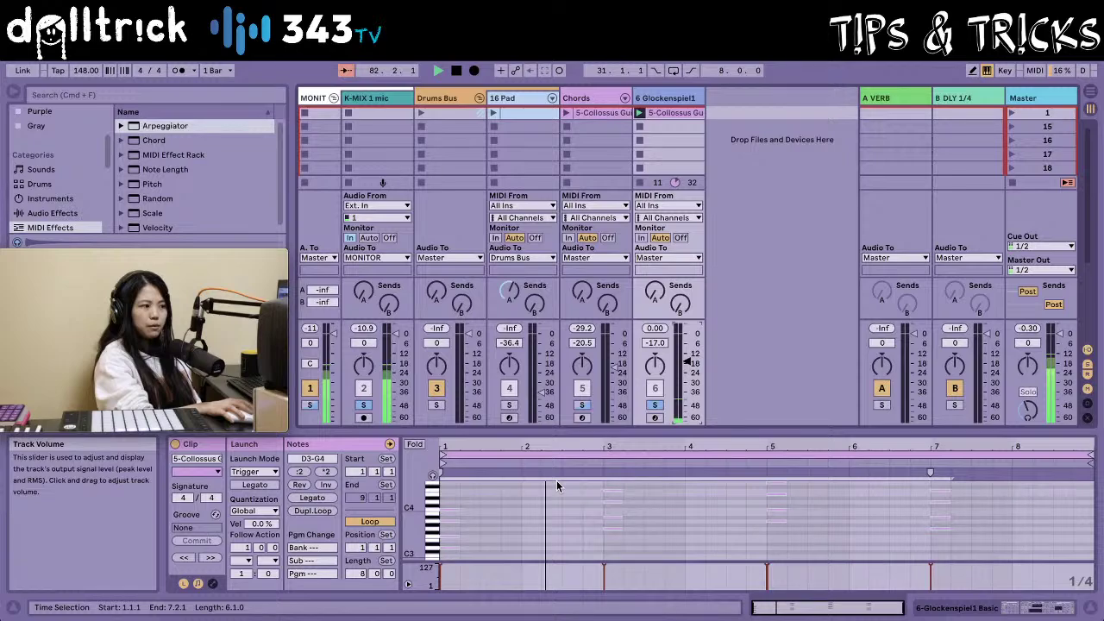
key("shift+Tab")
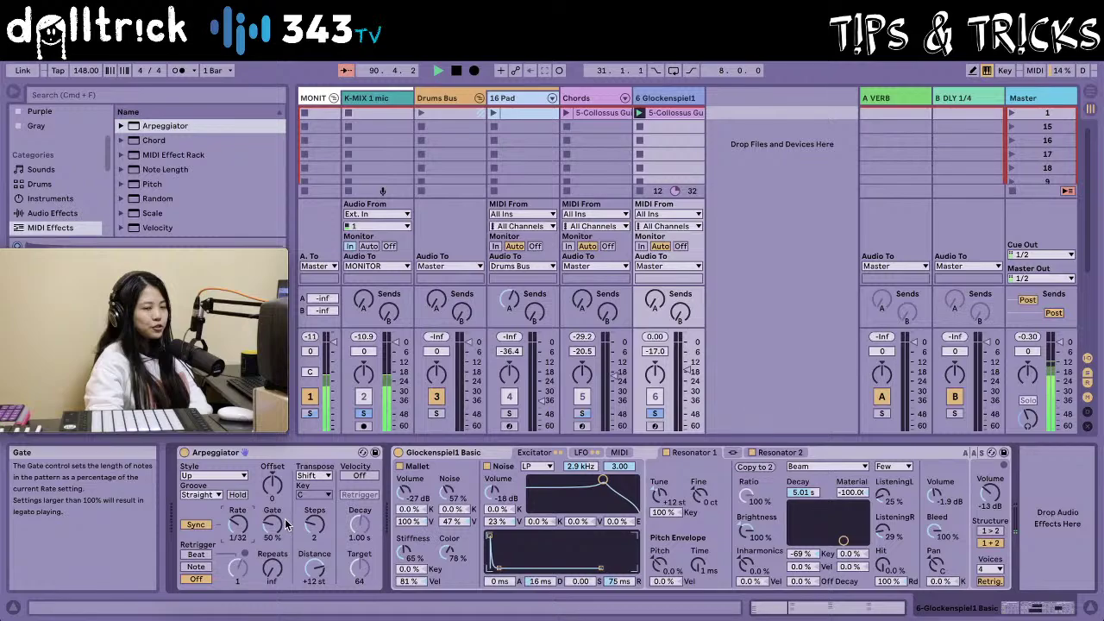
key("space")
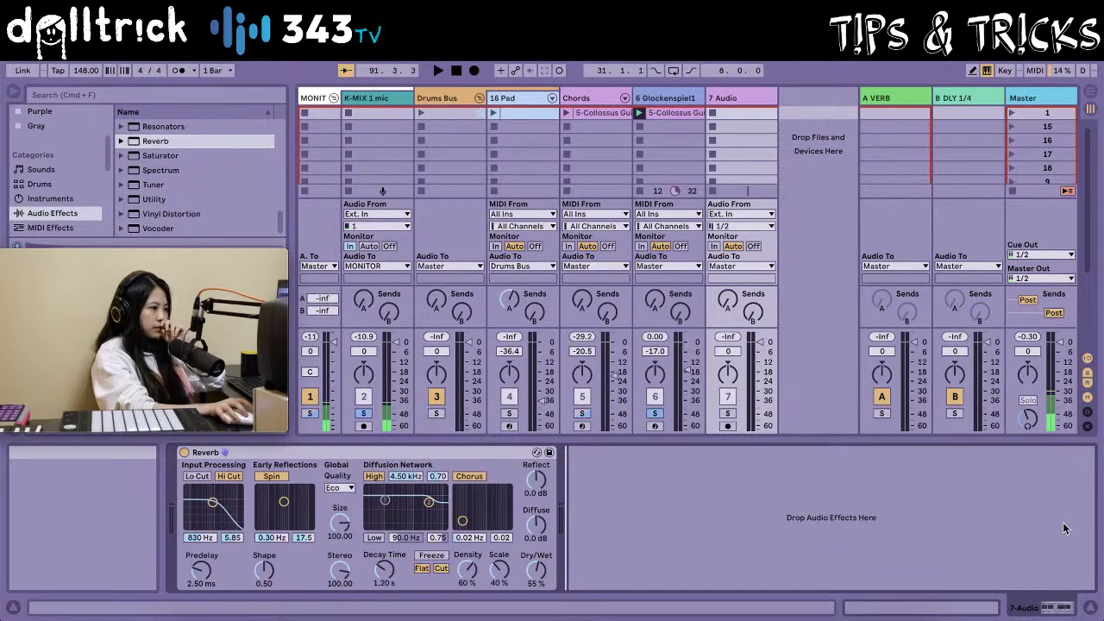
- Undo the Reverb placed on a new audio track and add it after Glockenspiel1 Basic with 8.96 s decay time and 77% dry/wet
key("ctrl+z")
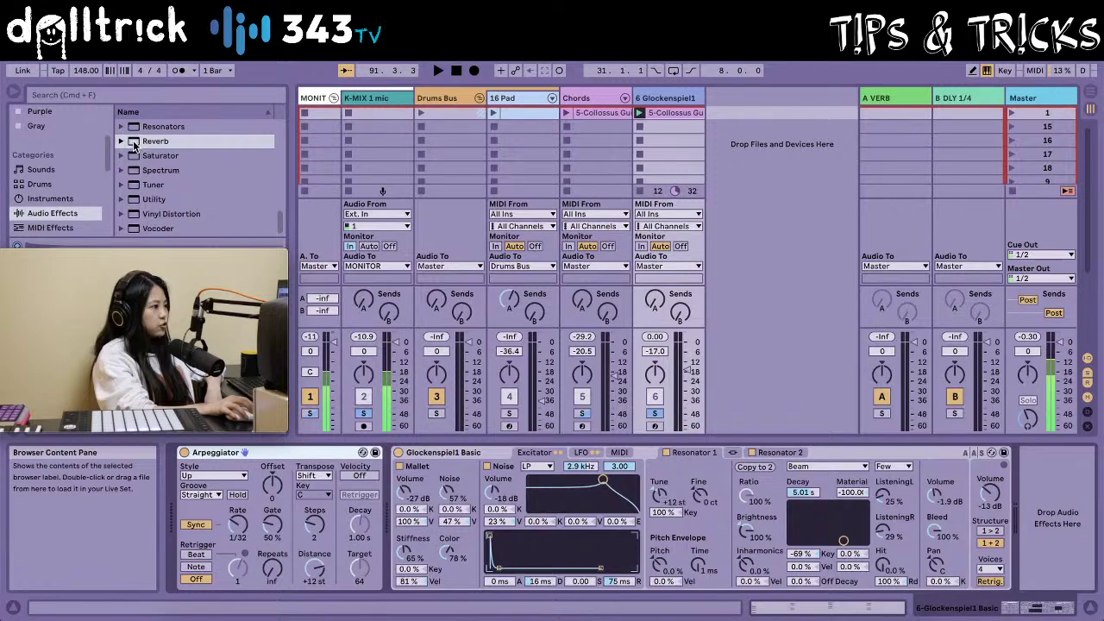
double_click(133, 140)
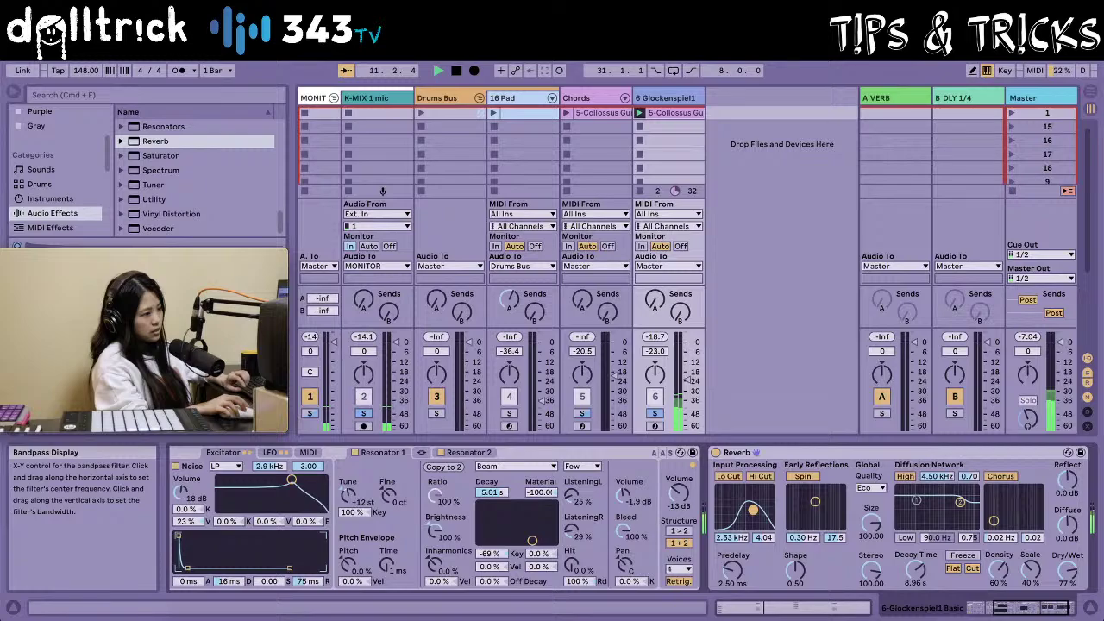
- Select the Arpeggiator, Glockenspiel1 Basic and Reverb devices and group them into an Instrument Rack
scroll(632, 527, "left", 5)
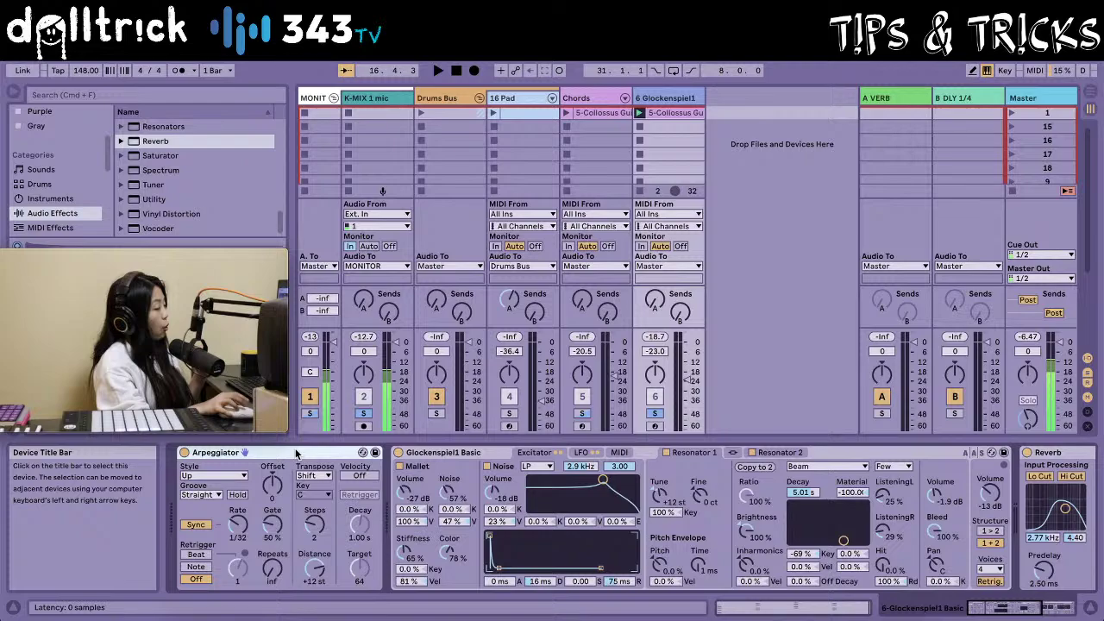
scroll(790, 449, "right", 3)
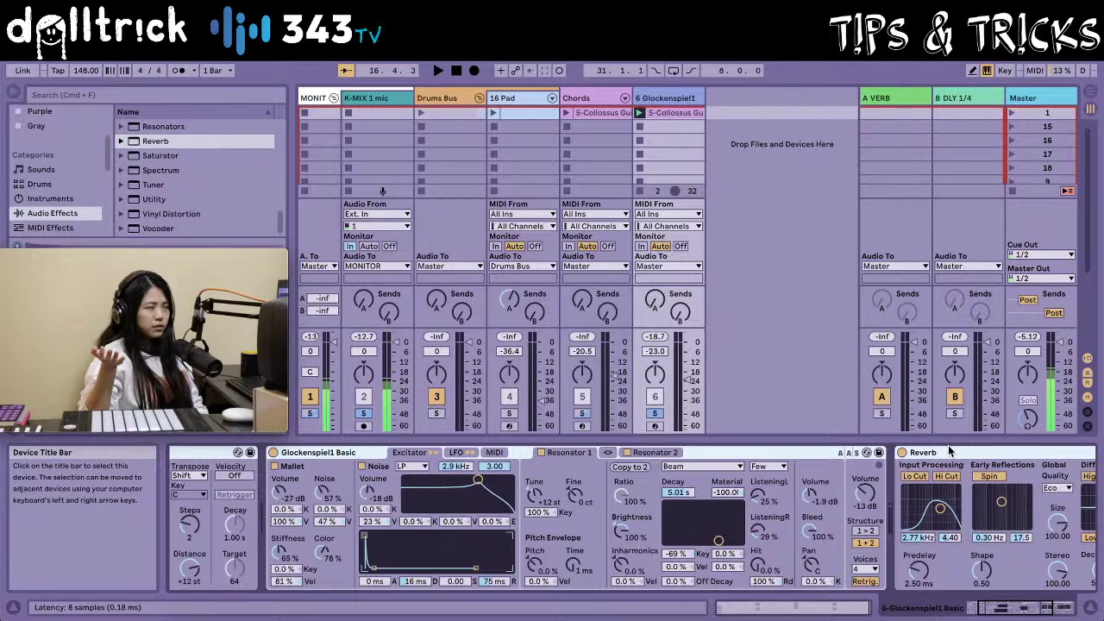
key("super+z")
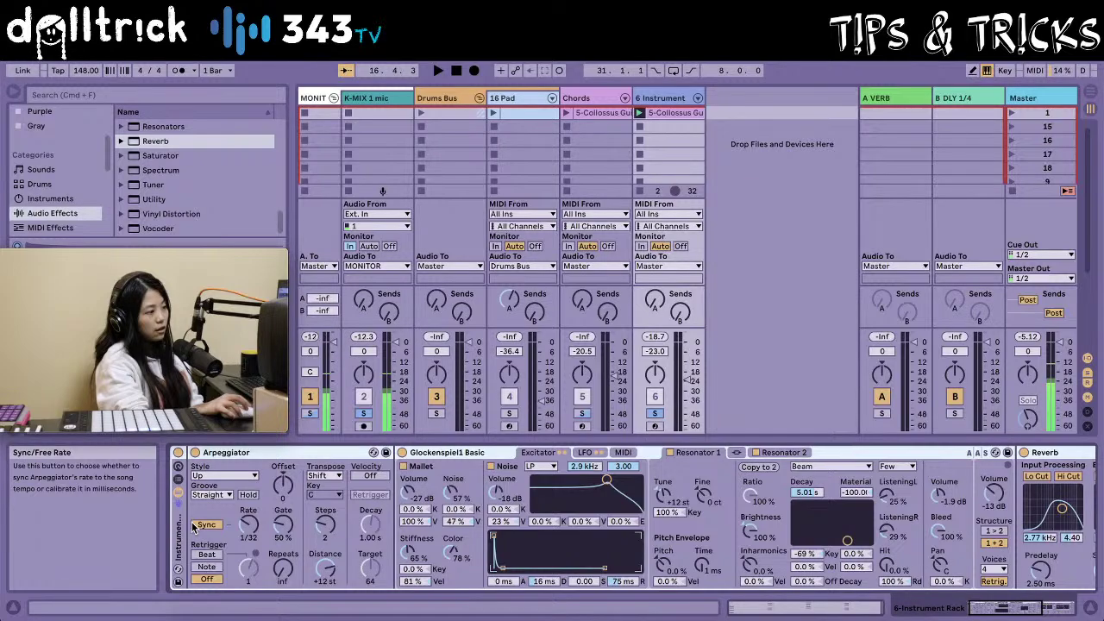
- Play all tracks together, setting the Chords and glockenspiel rack tracks to -18.0 dB and the 16 Pad track to -20.5 dB
key("Left")
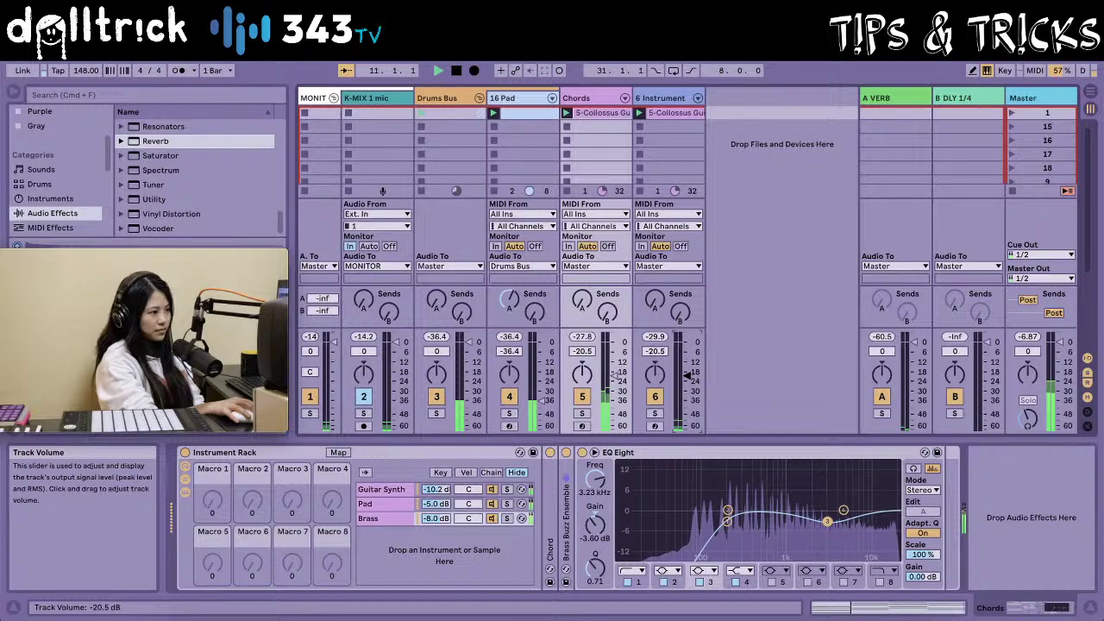
key("space")
scroll(687, 375, "up", 3)
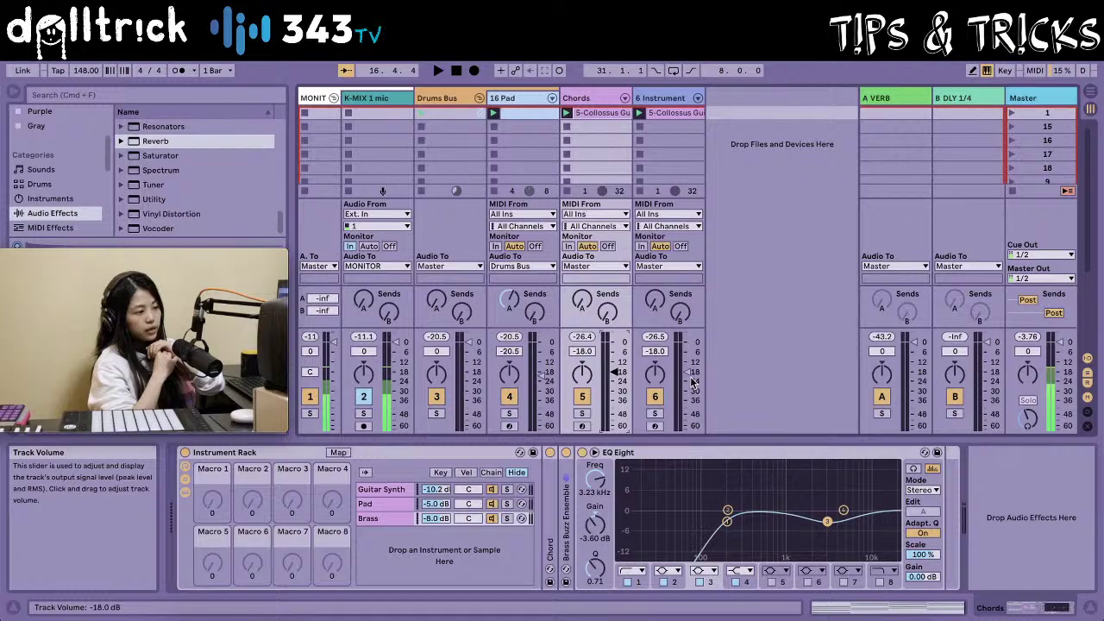
- Rebalance the chord rack's chains by ear from 0.0 dB to Guitar Synth -7.0 dB, Pad -9.0 dB, Brass -8.4 dB, with the Chords track at -19.0 dB
double_click(436, 489)
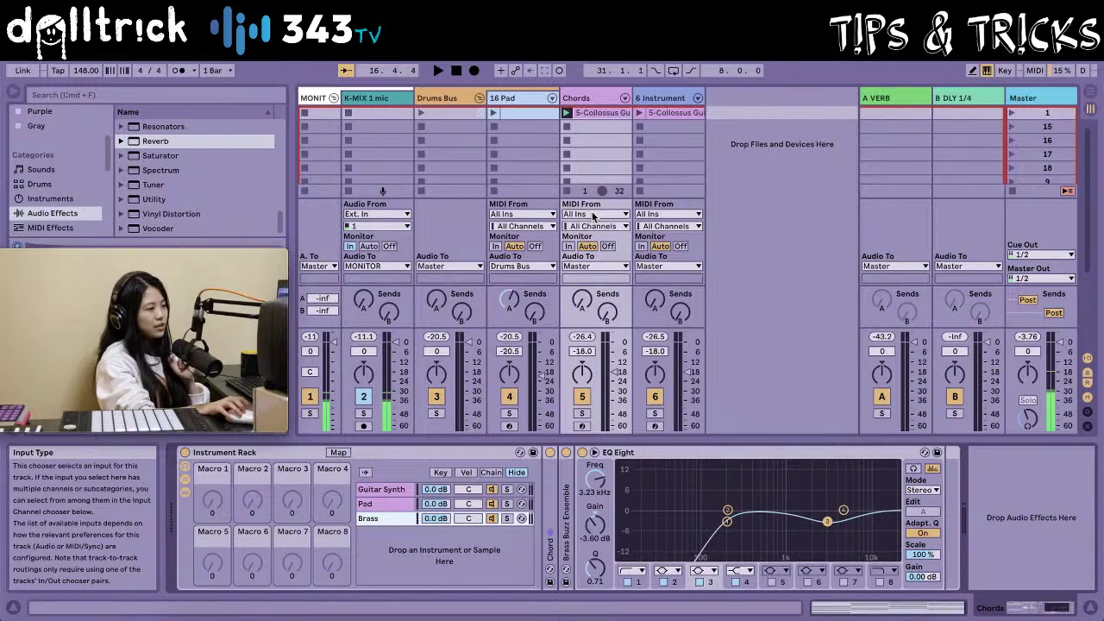
key("space")
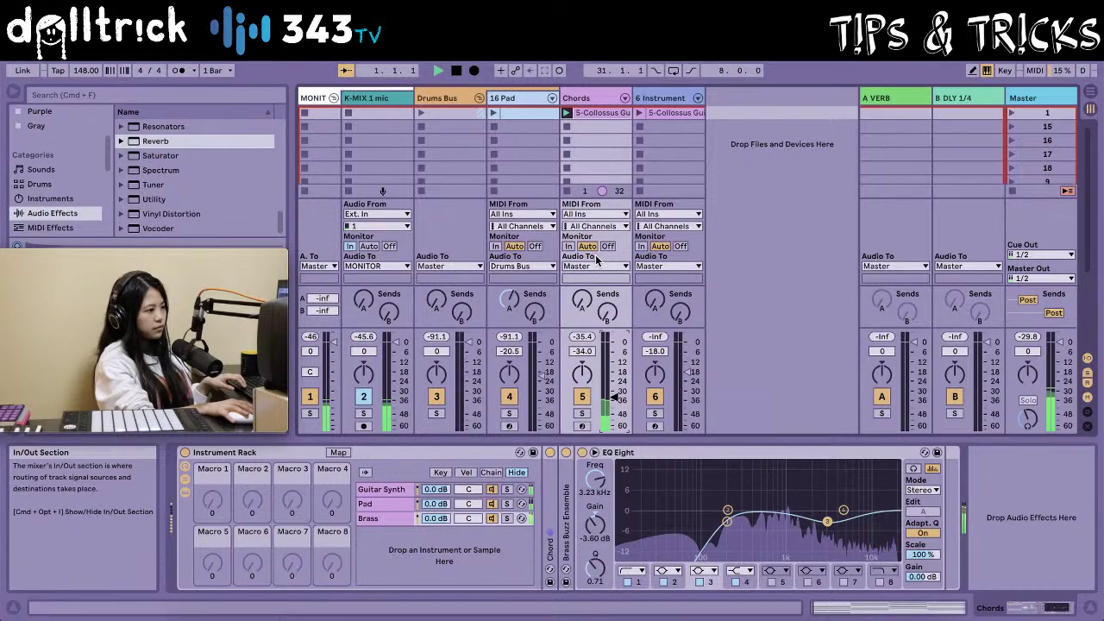
left_click_drag(613, 398, 613, 363)
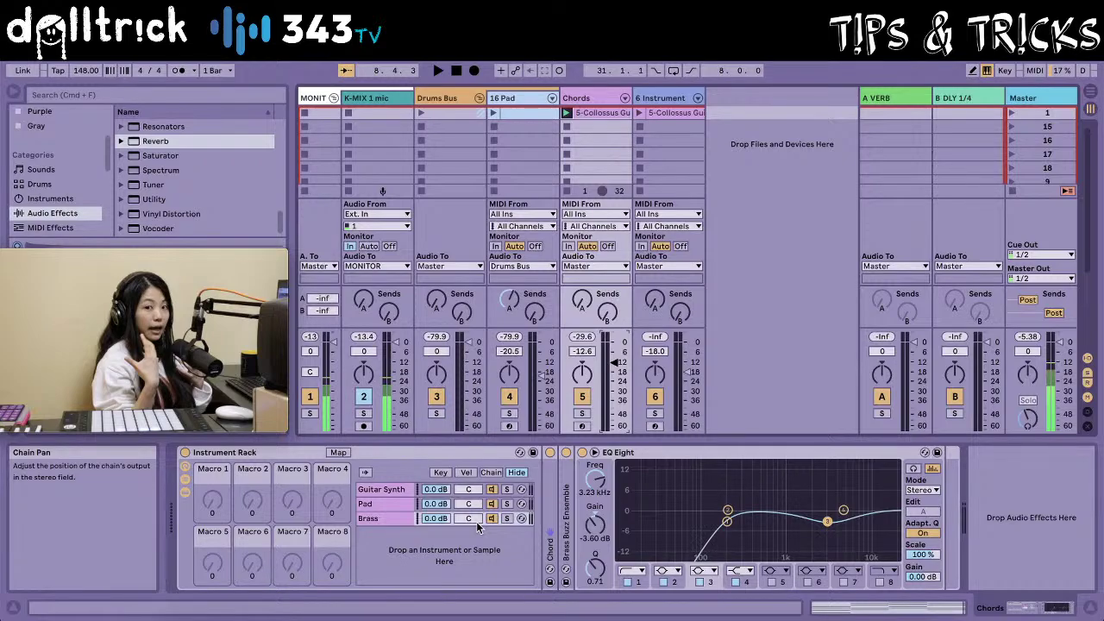
key("space")
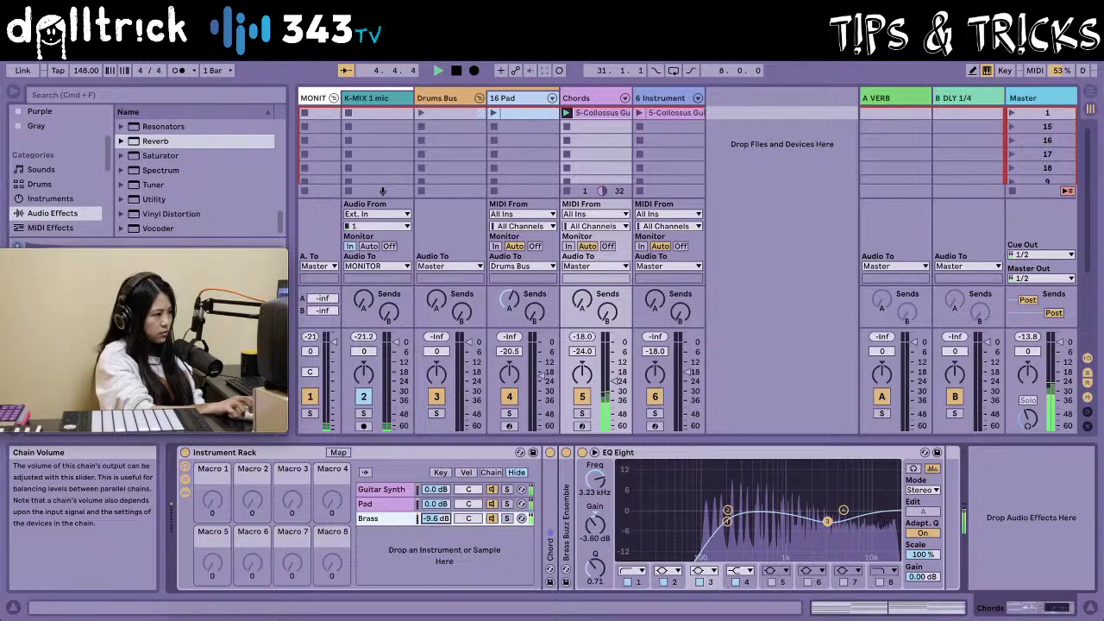
left_click(507, 490)
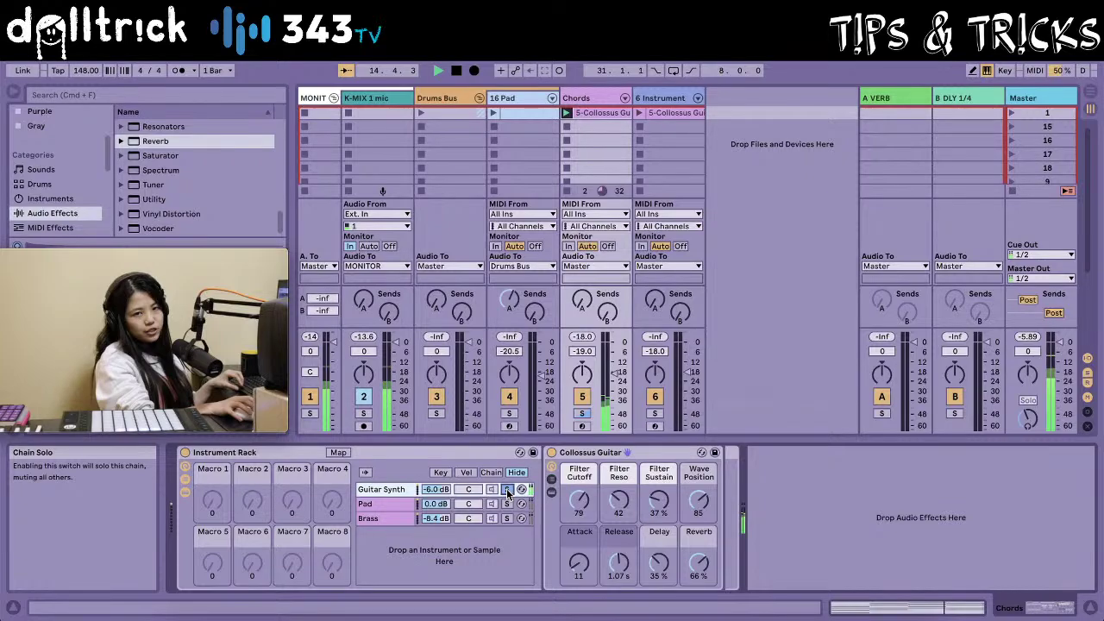
left_click(507, 490)
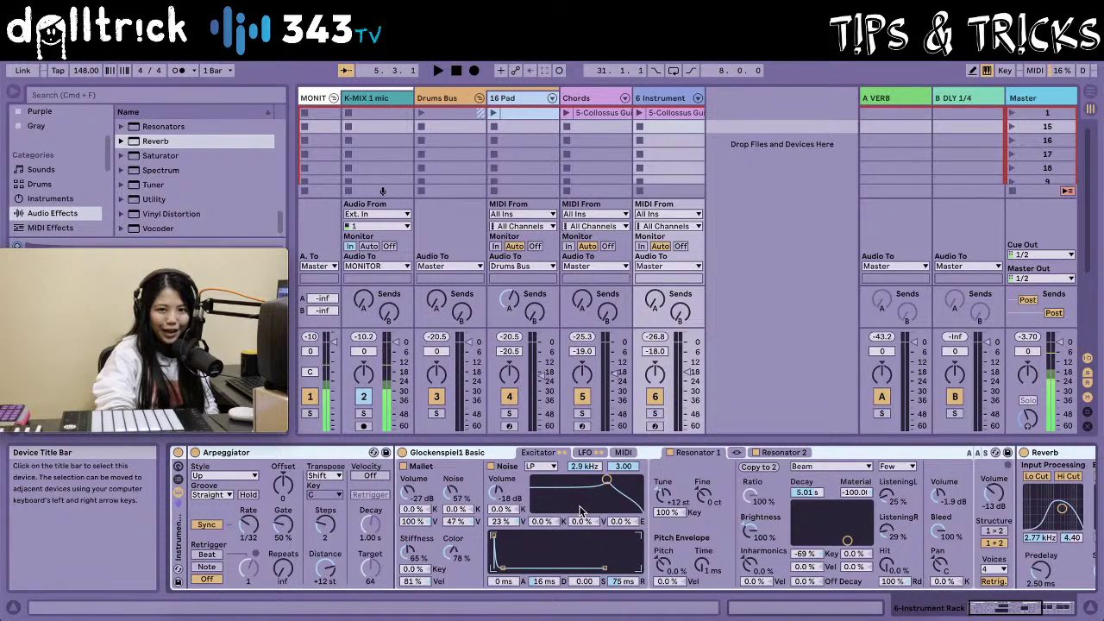
- Map the Guitar Synth and Brass filter cutoffs to a Brightness macro, and the Pad Arpeggiator's Gate (73%) and Steps to their own macros
key("Left")
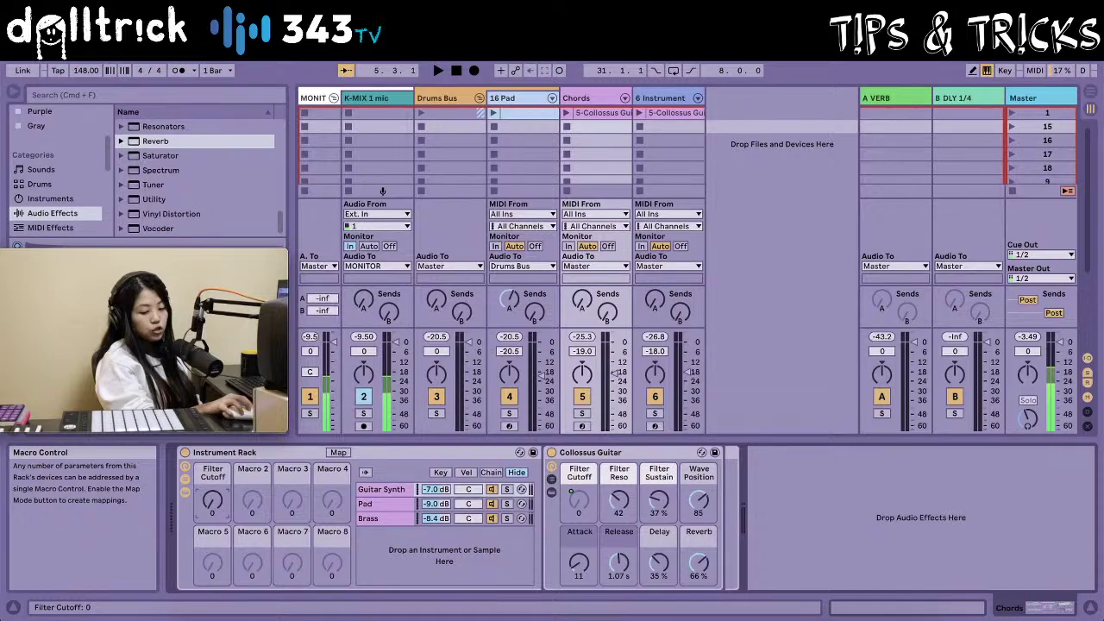
left_click(521, 519)
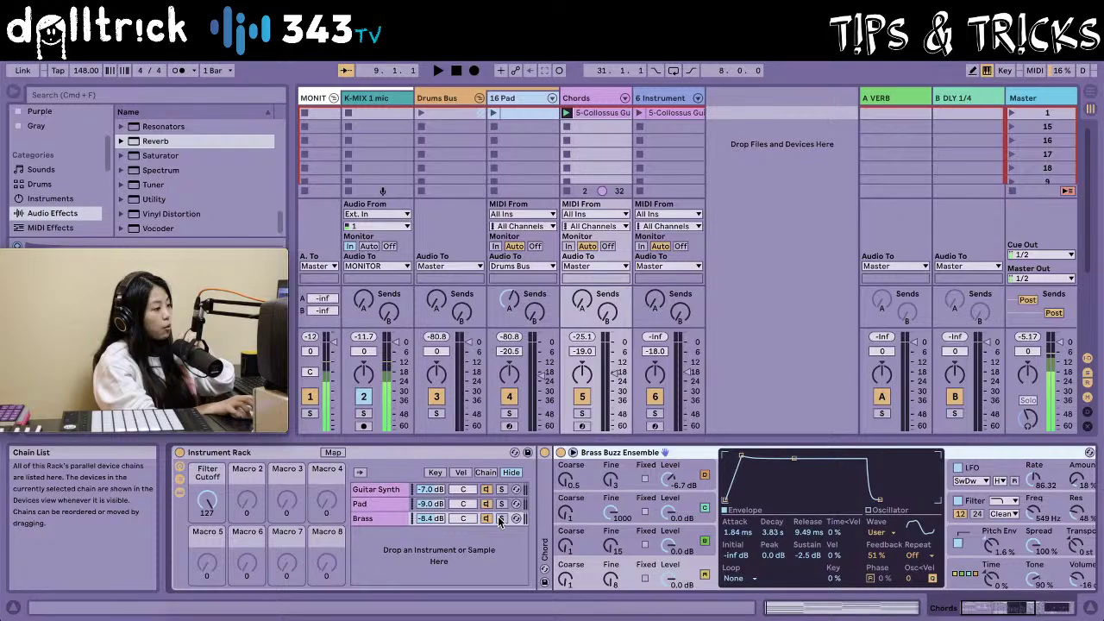
left_click_drag(1032, 509, 1032, 552)
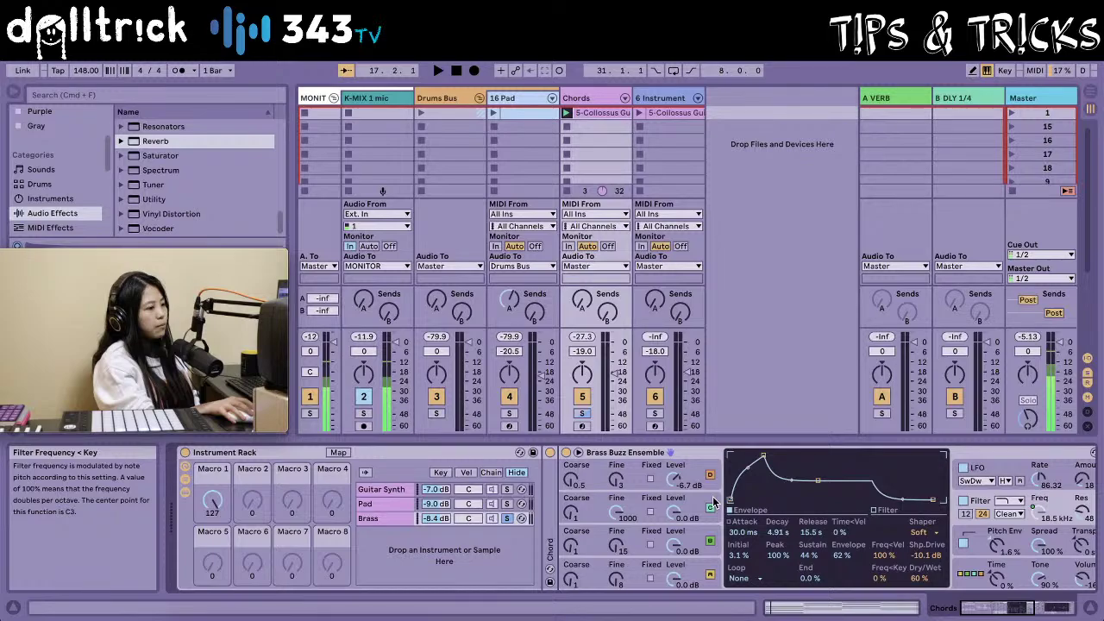
left_click(211, 507)
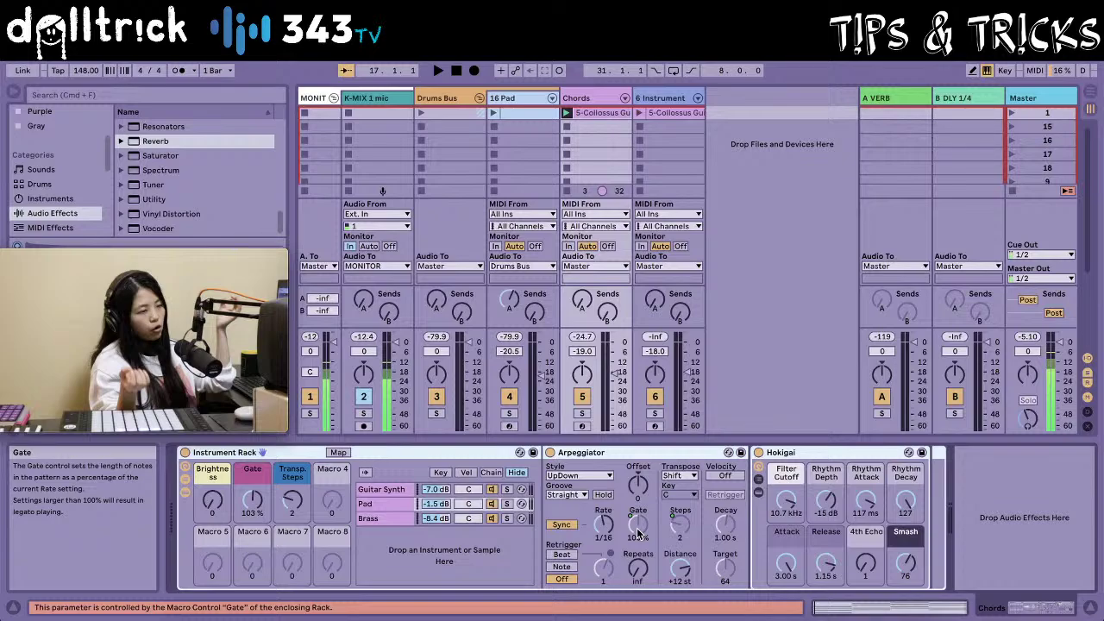
left_click_drag(252, 500, 251, 520)
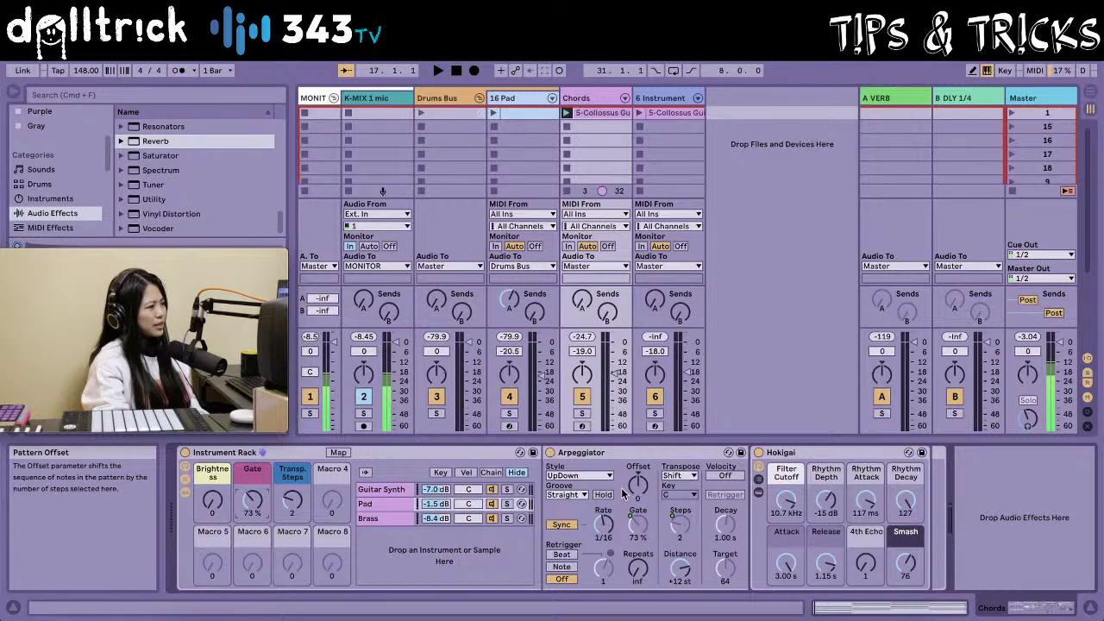
- Save the glockenspiel rack to the User Library as Glock Strum and collapse its devices and macro controls
left_click(545, 367)
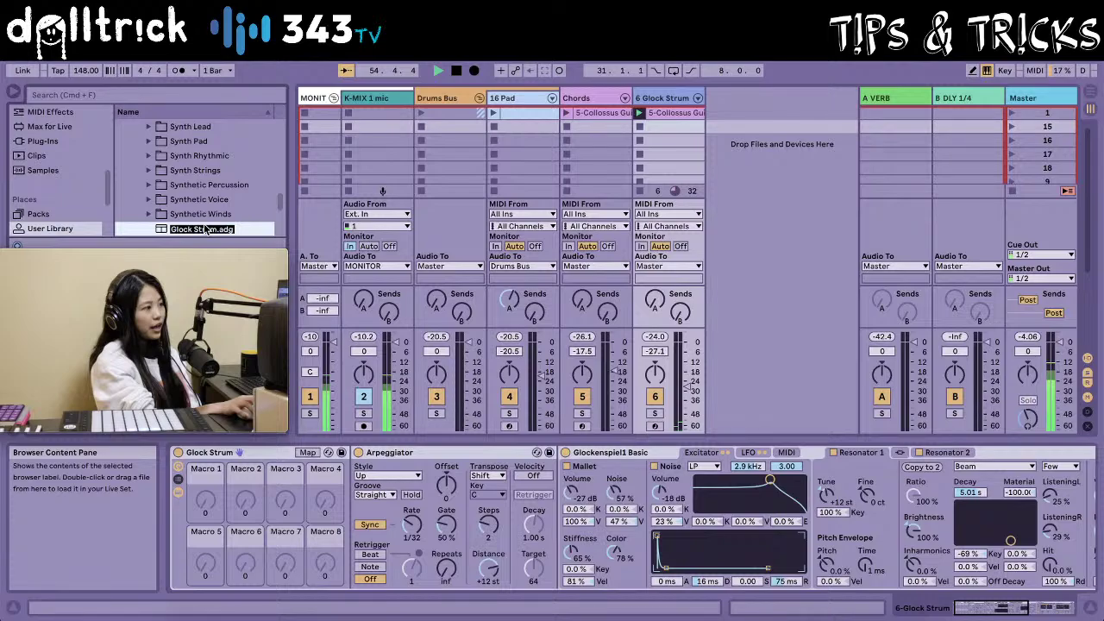
left_click(395, 453)
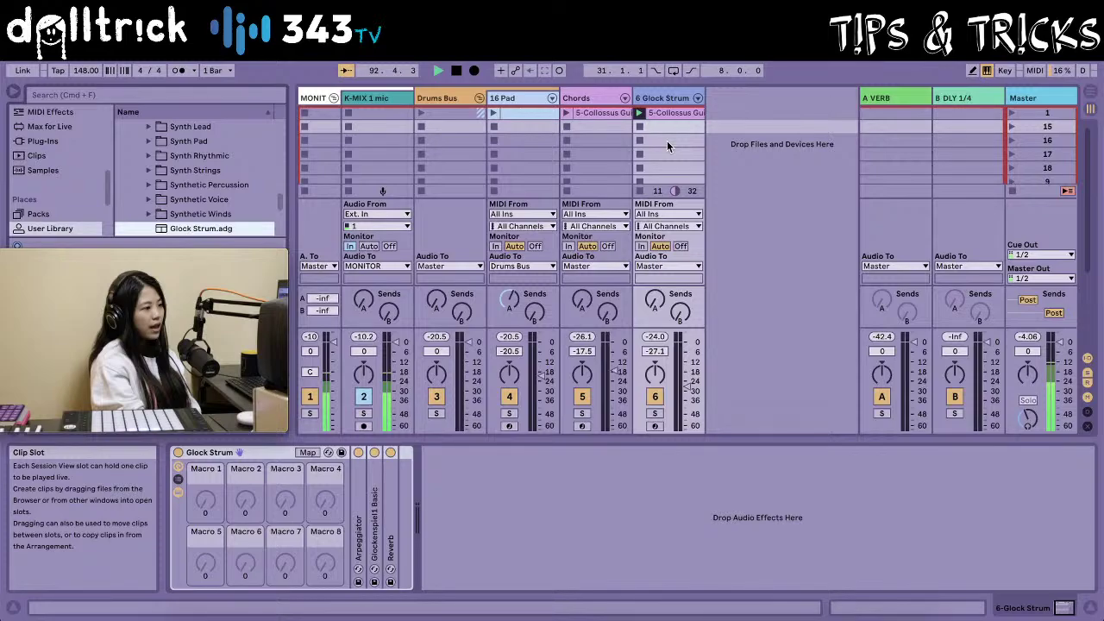
left_click(177, 467)
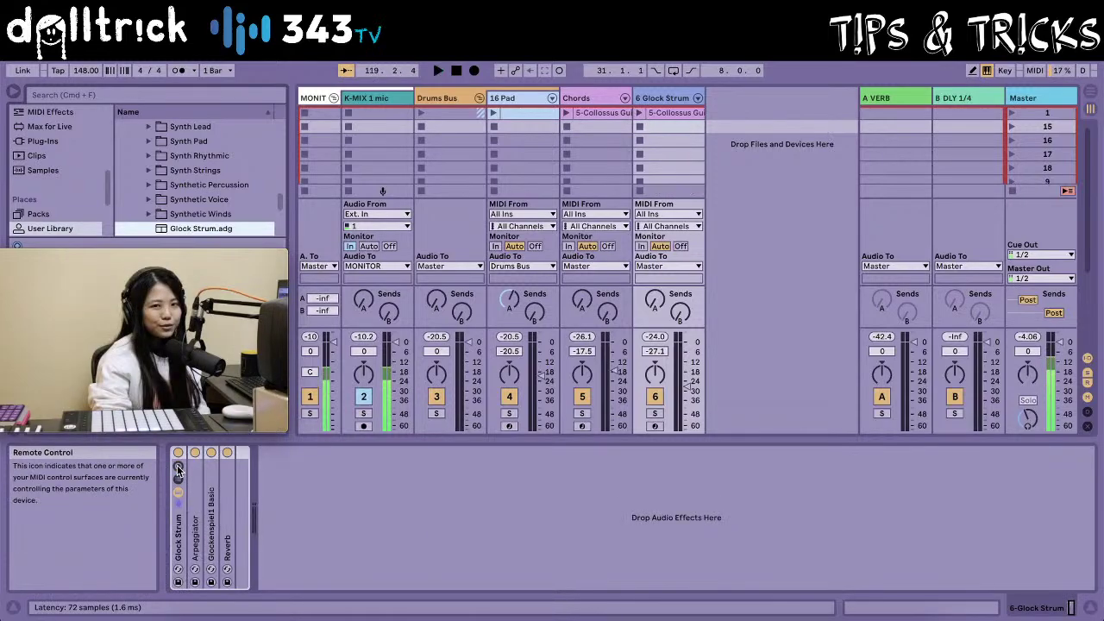